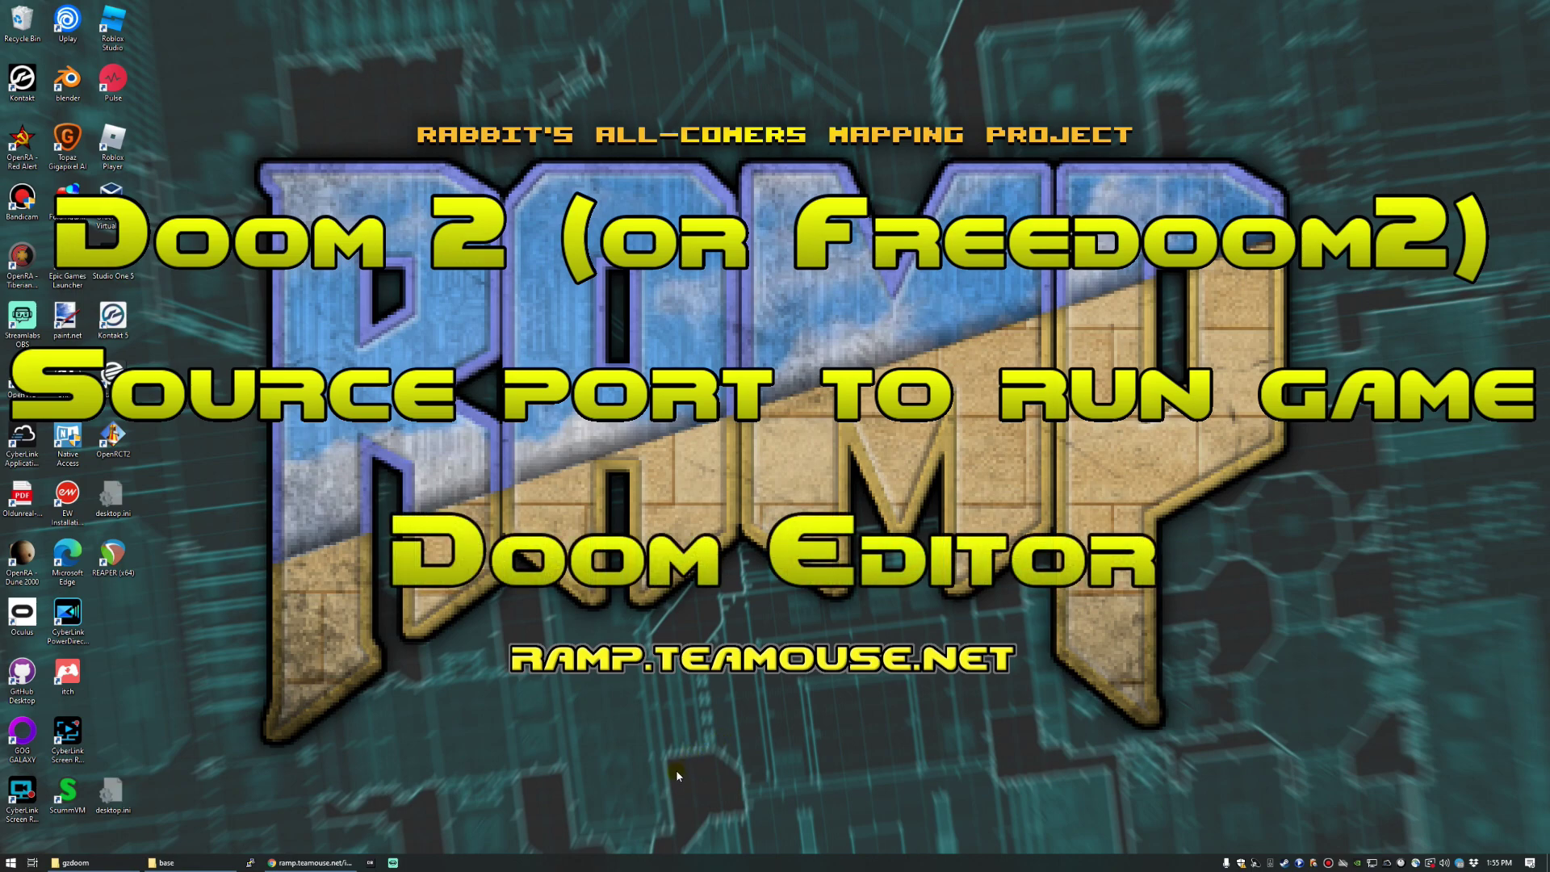
Return to the RAMP site in Chrome and view its Getting Started guide.
click(302, 866)
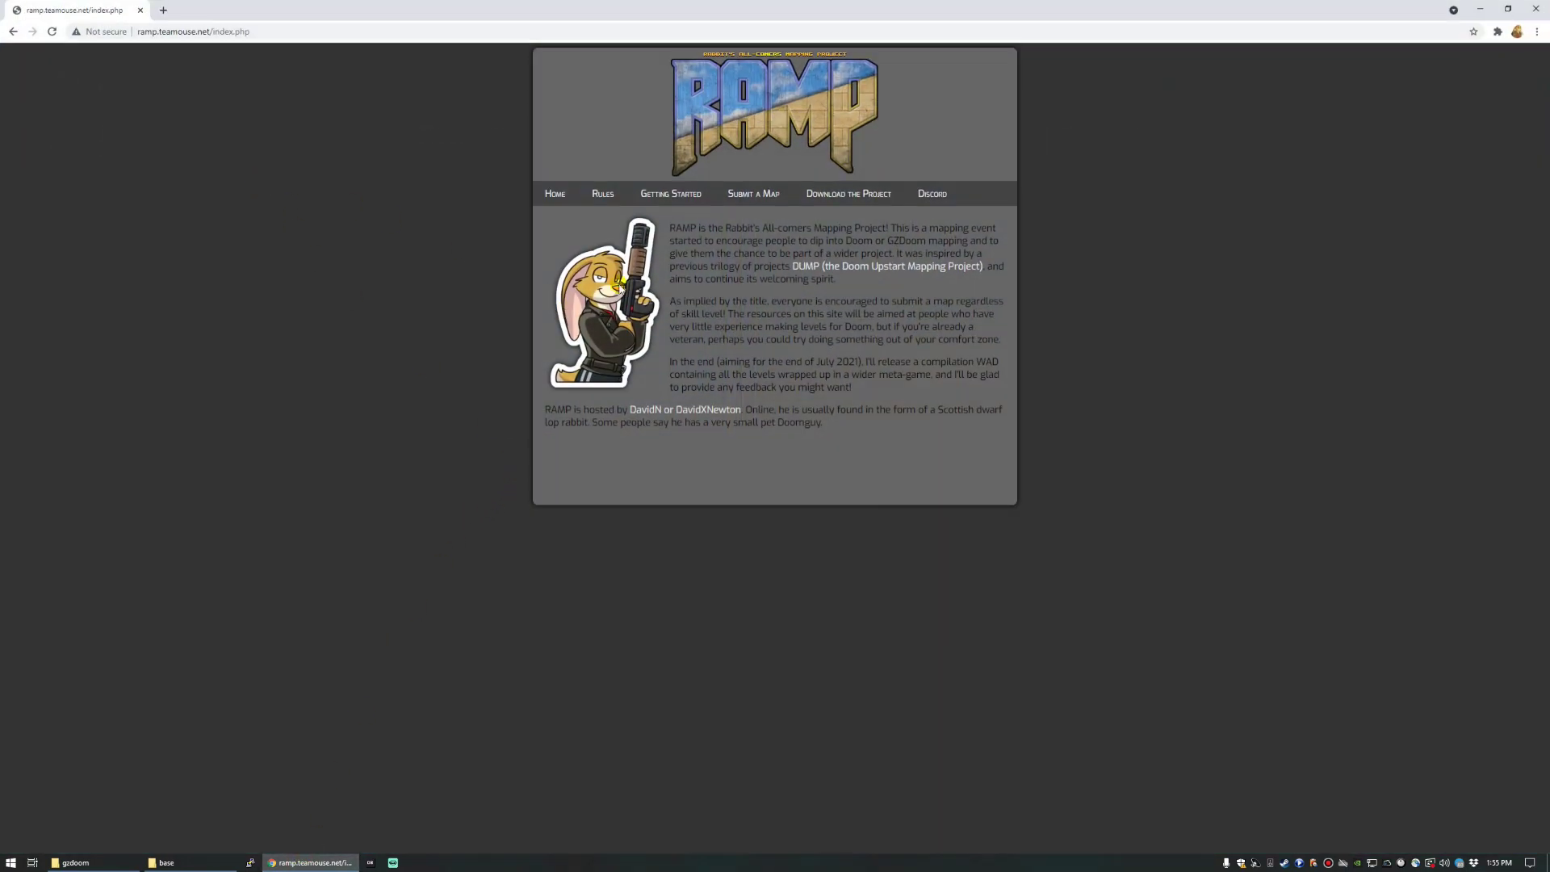
click(663, 194)
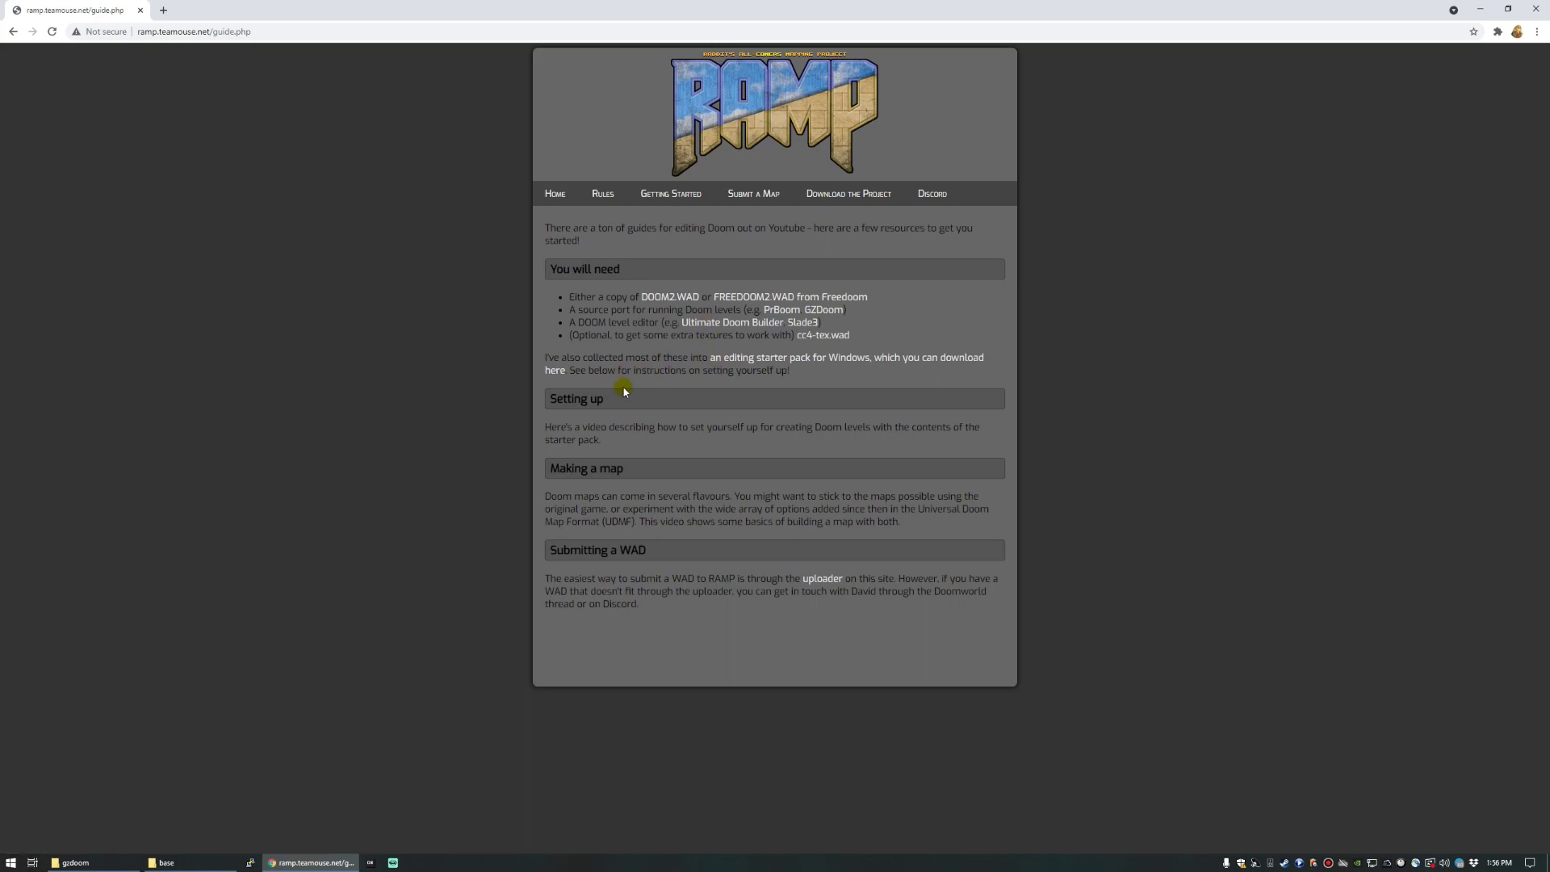
Bring the rampstarterpack folder forward, pointing out the slade3 and ultimatedoombuilder folders.
click(1470, 15)
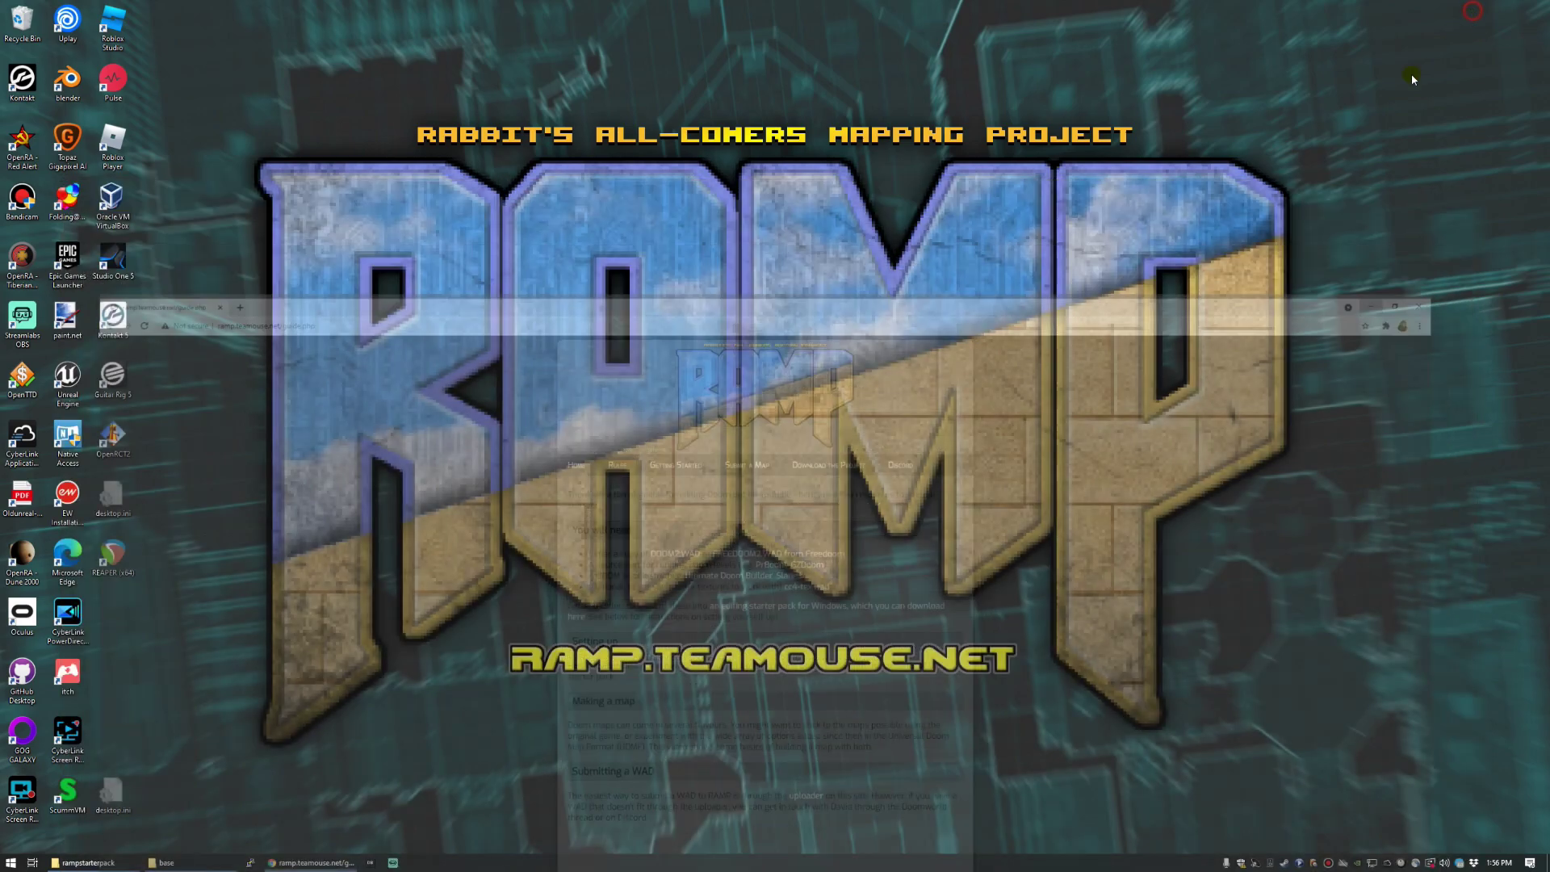
click(89, 863)
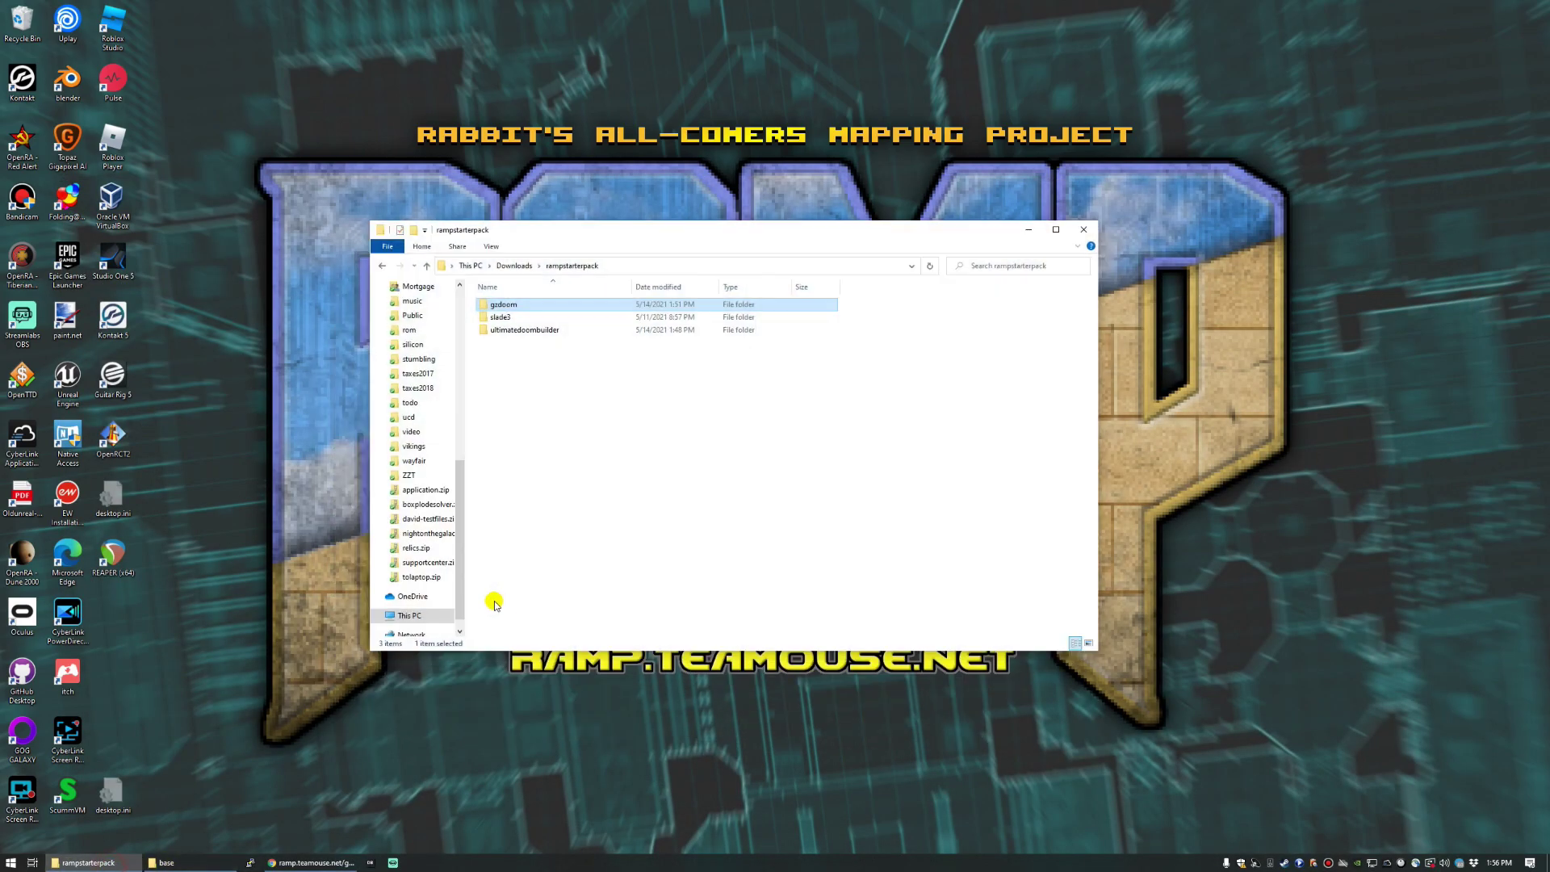
click(526, 319)
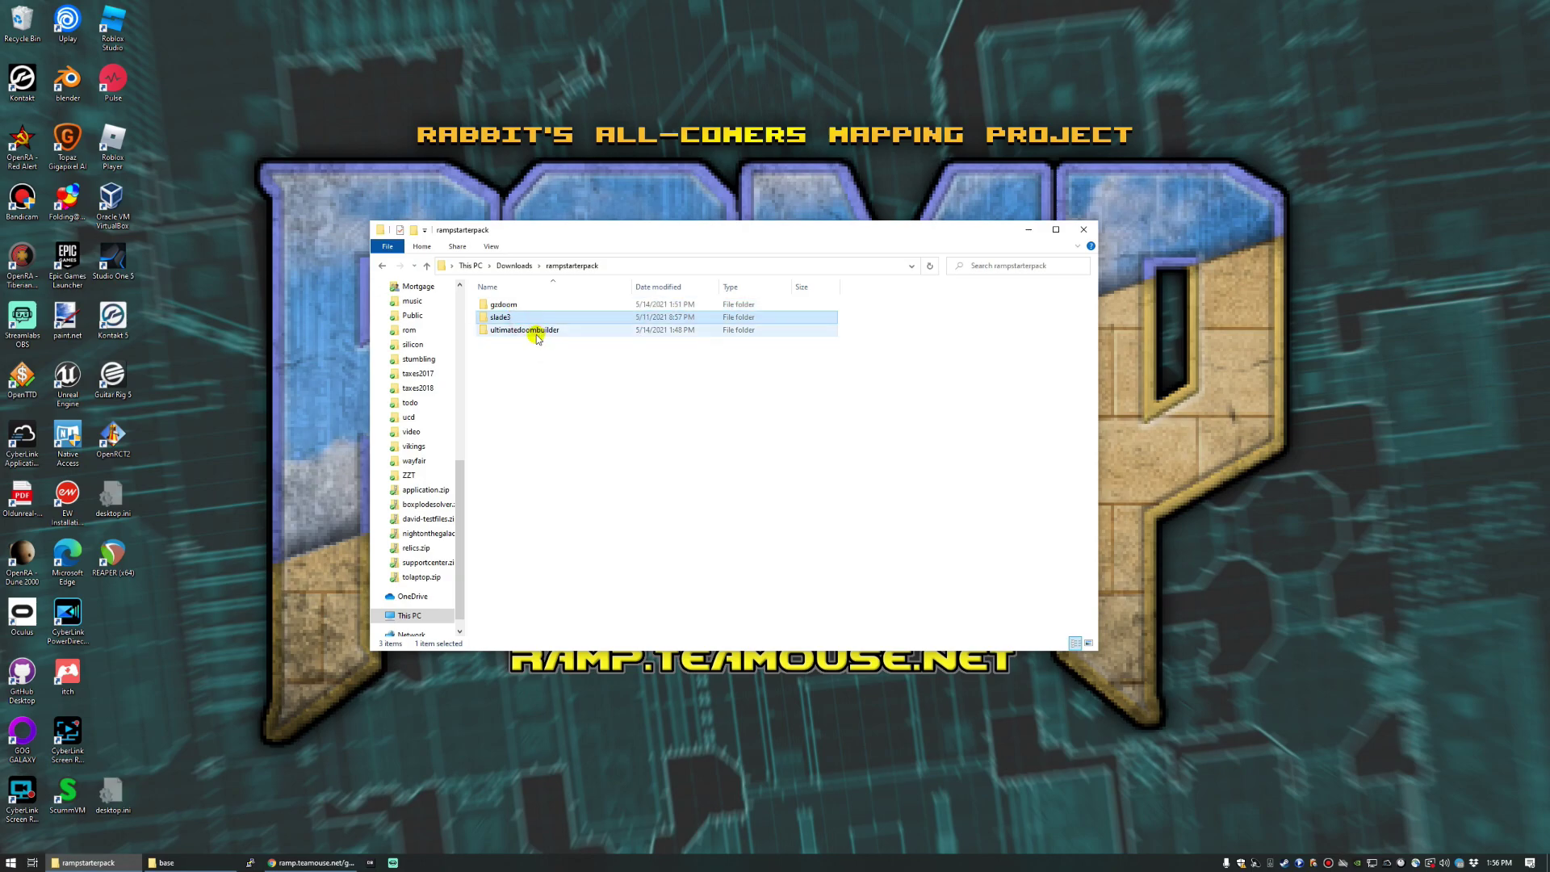
click(530, 366)
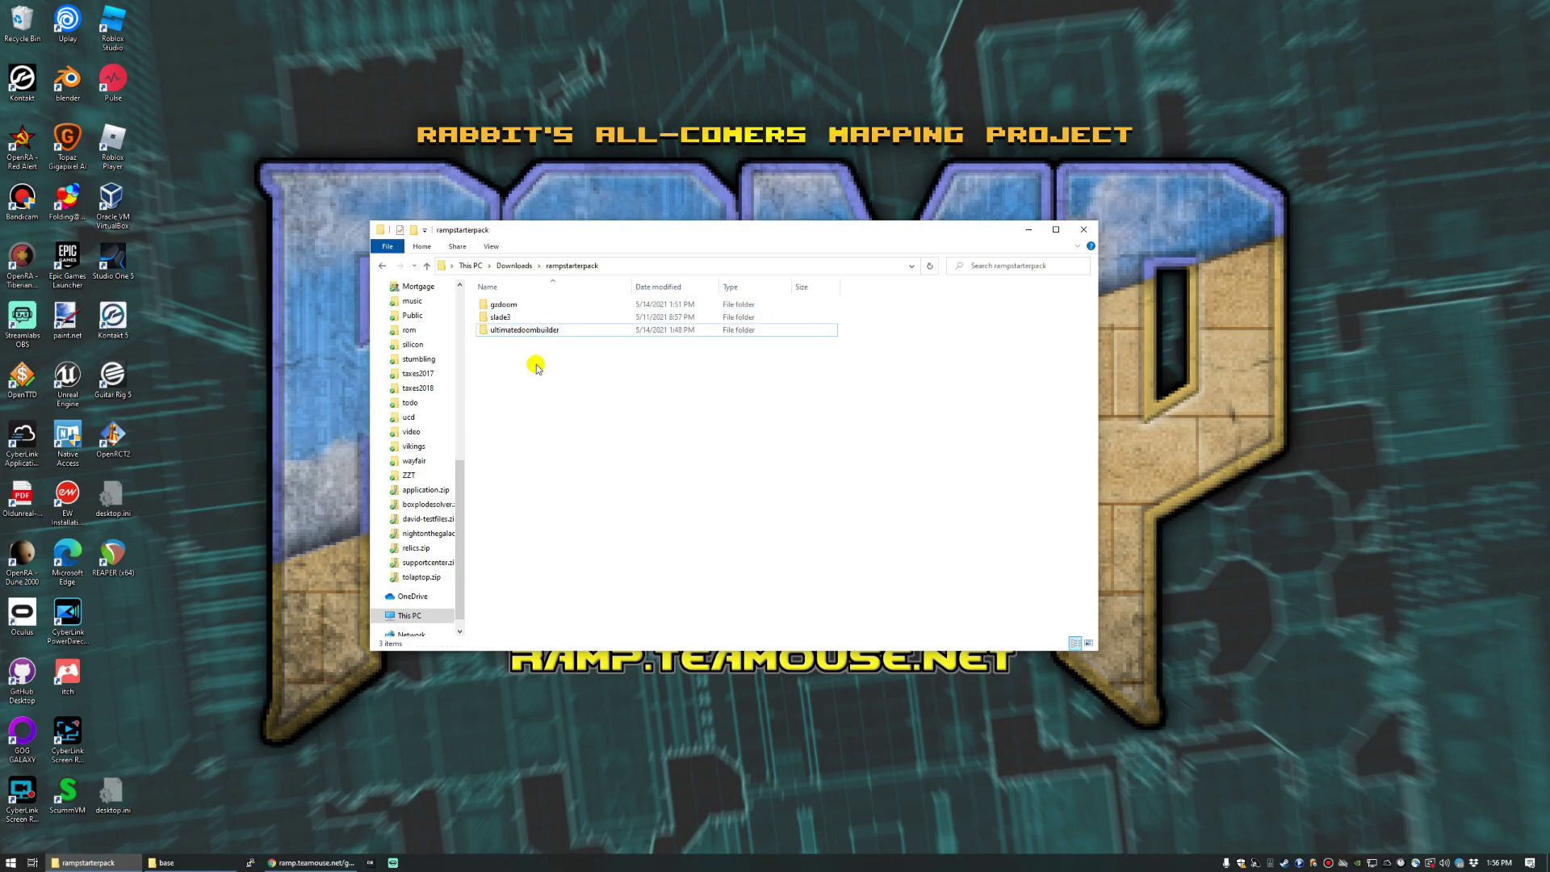
Open the gzdoom folder and launch Freedoom: Phase 2 from freedoom2.wad.
double_click(501, 303)
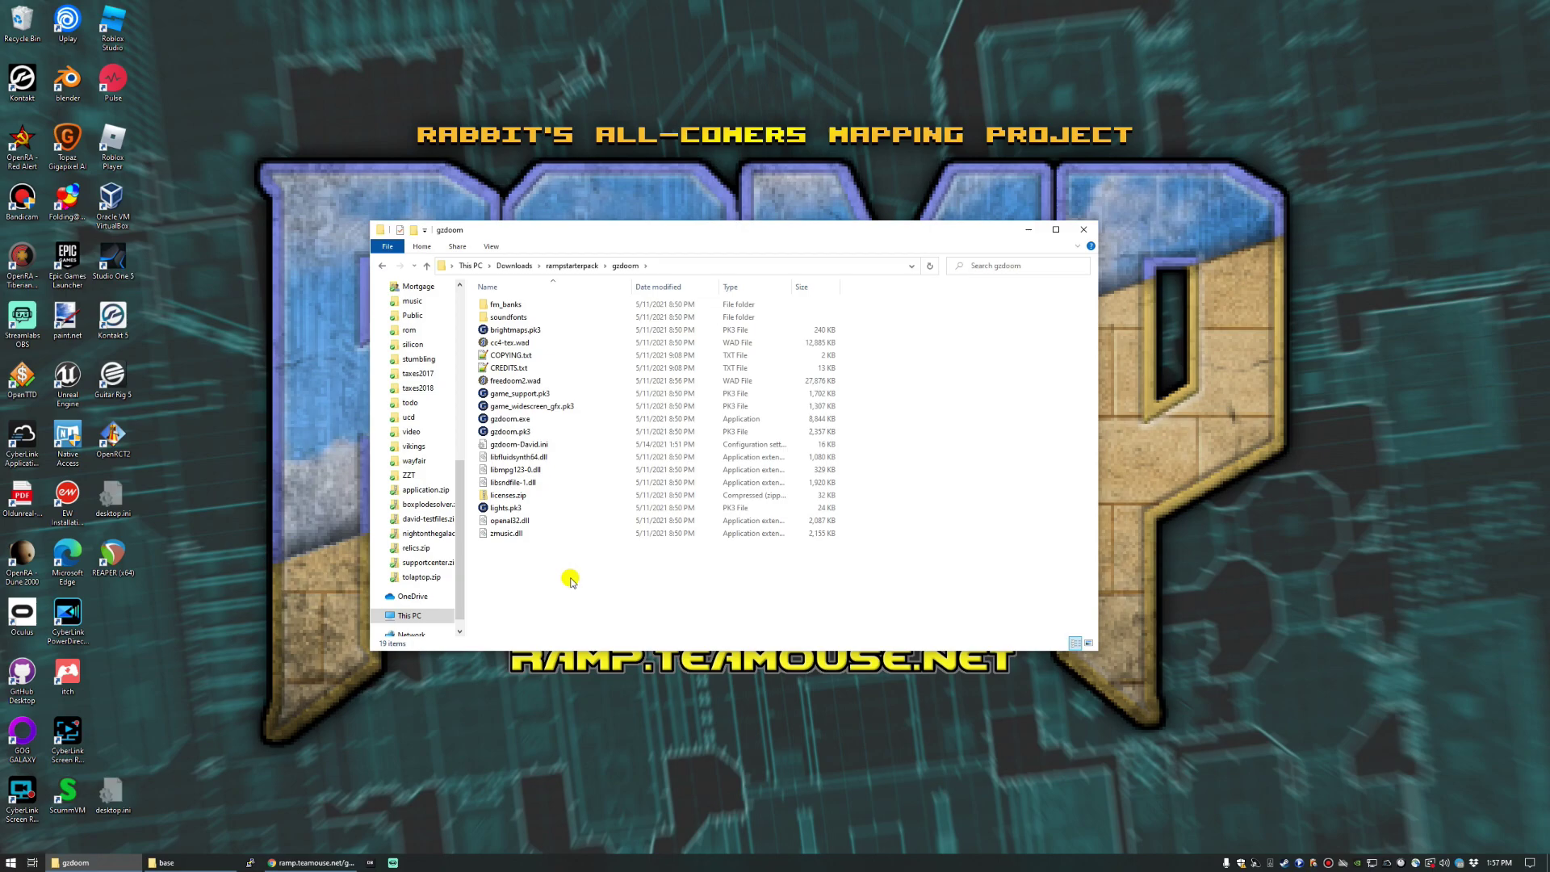
click(535, 382)
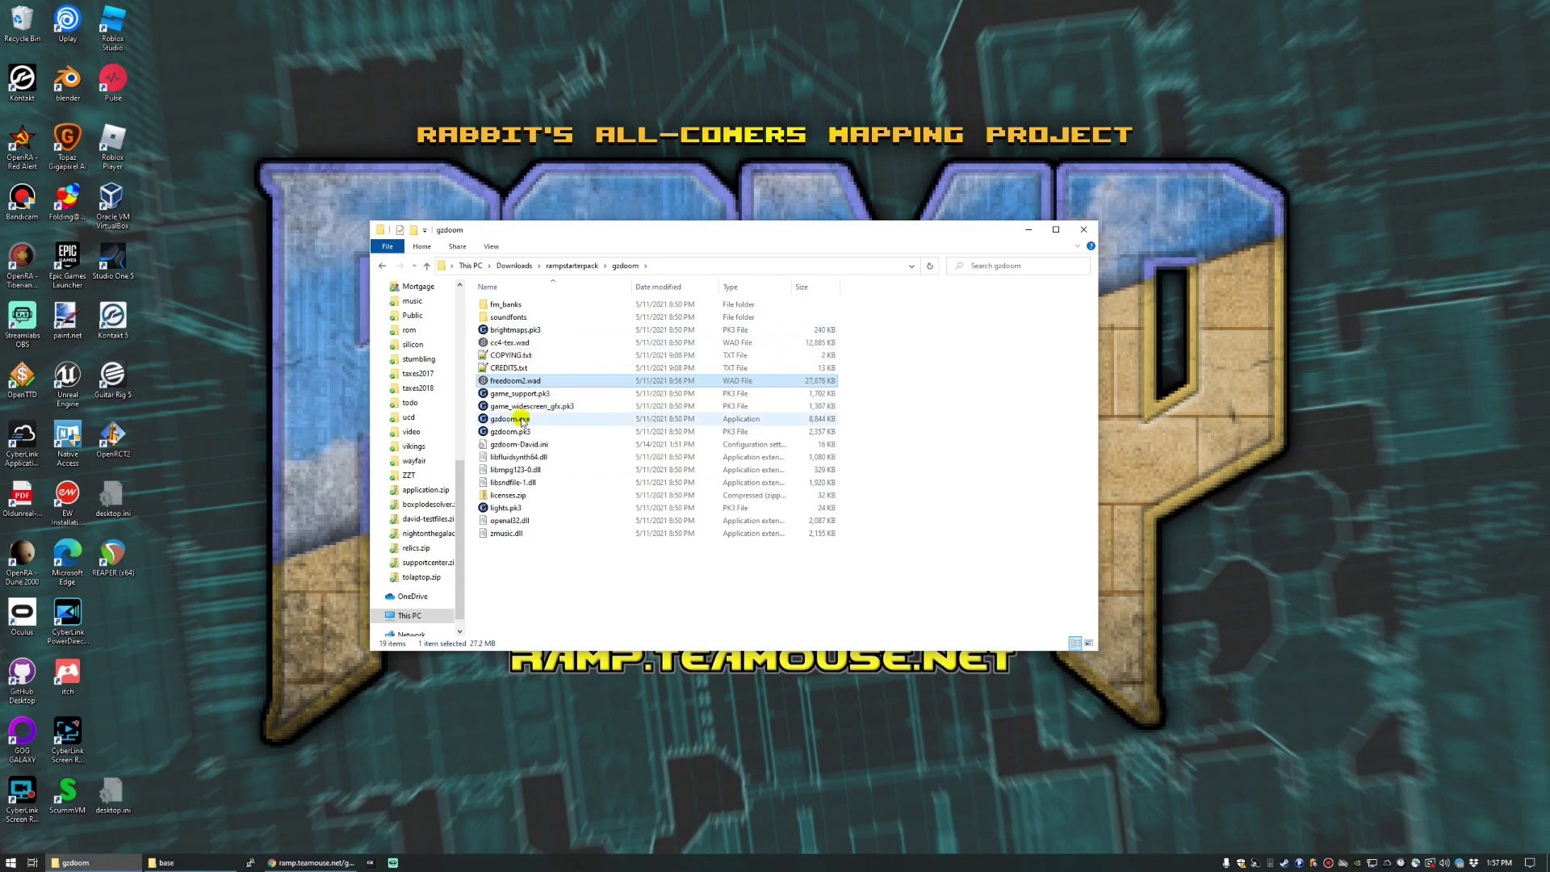
double_click(523, 417)
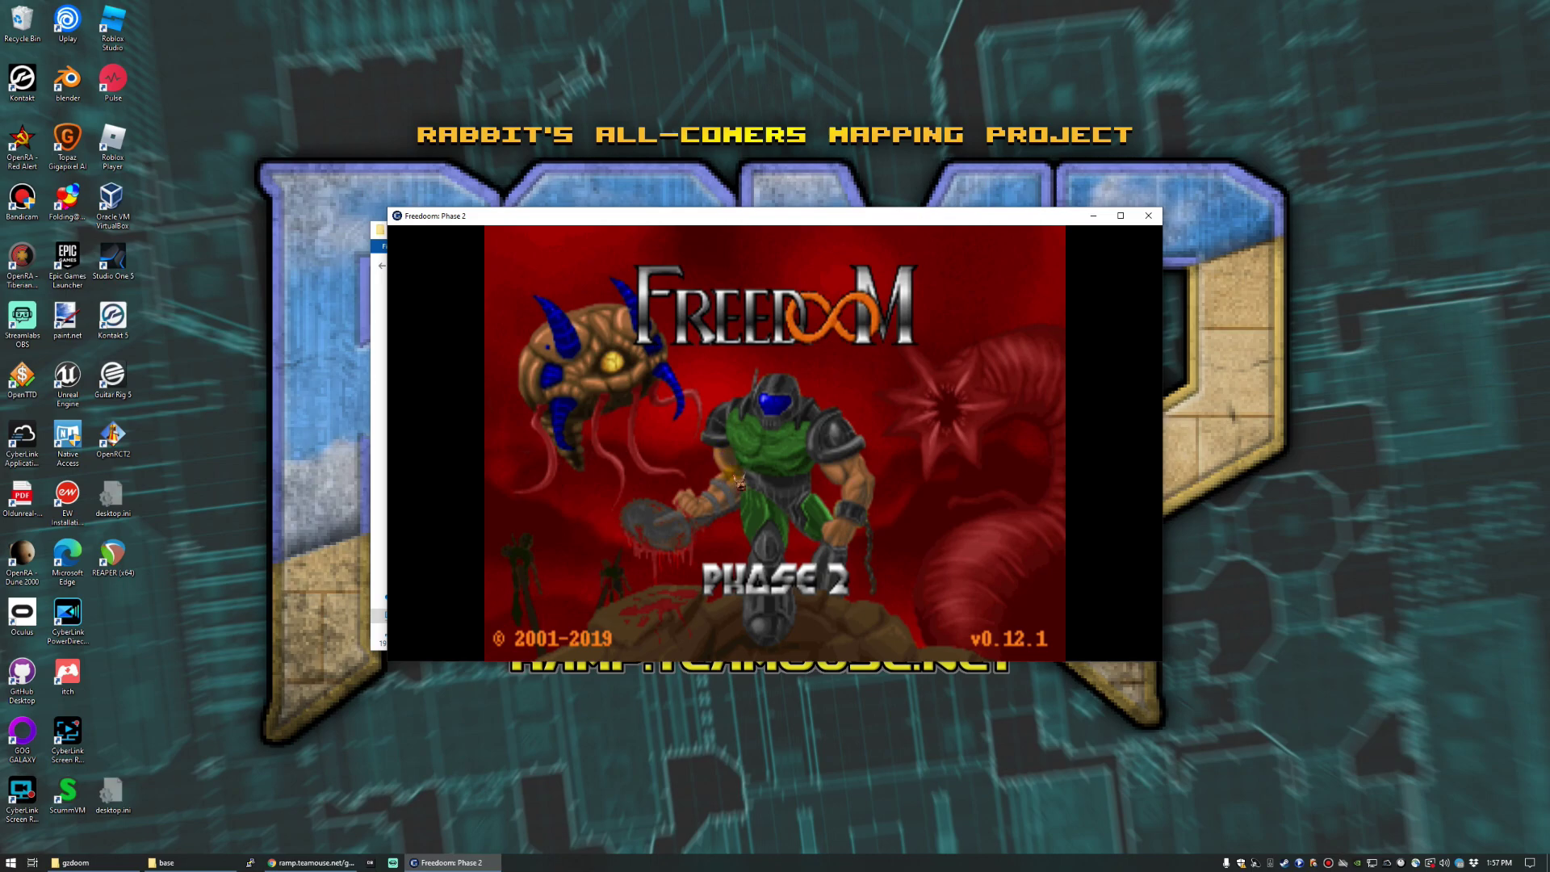
Start a new Freedoom game and play the opening of Hydroelectric Plant, shooting a zombie.
key(Escape)
key(Return)
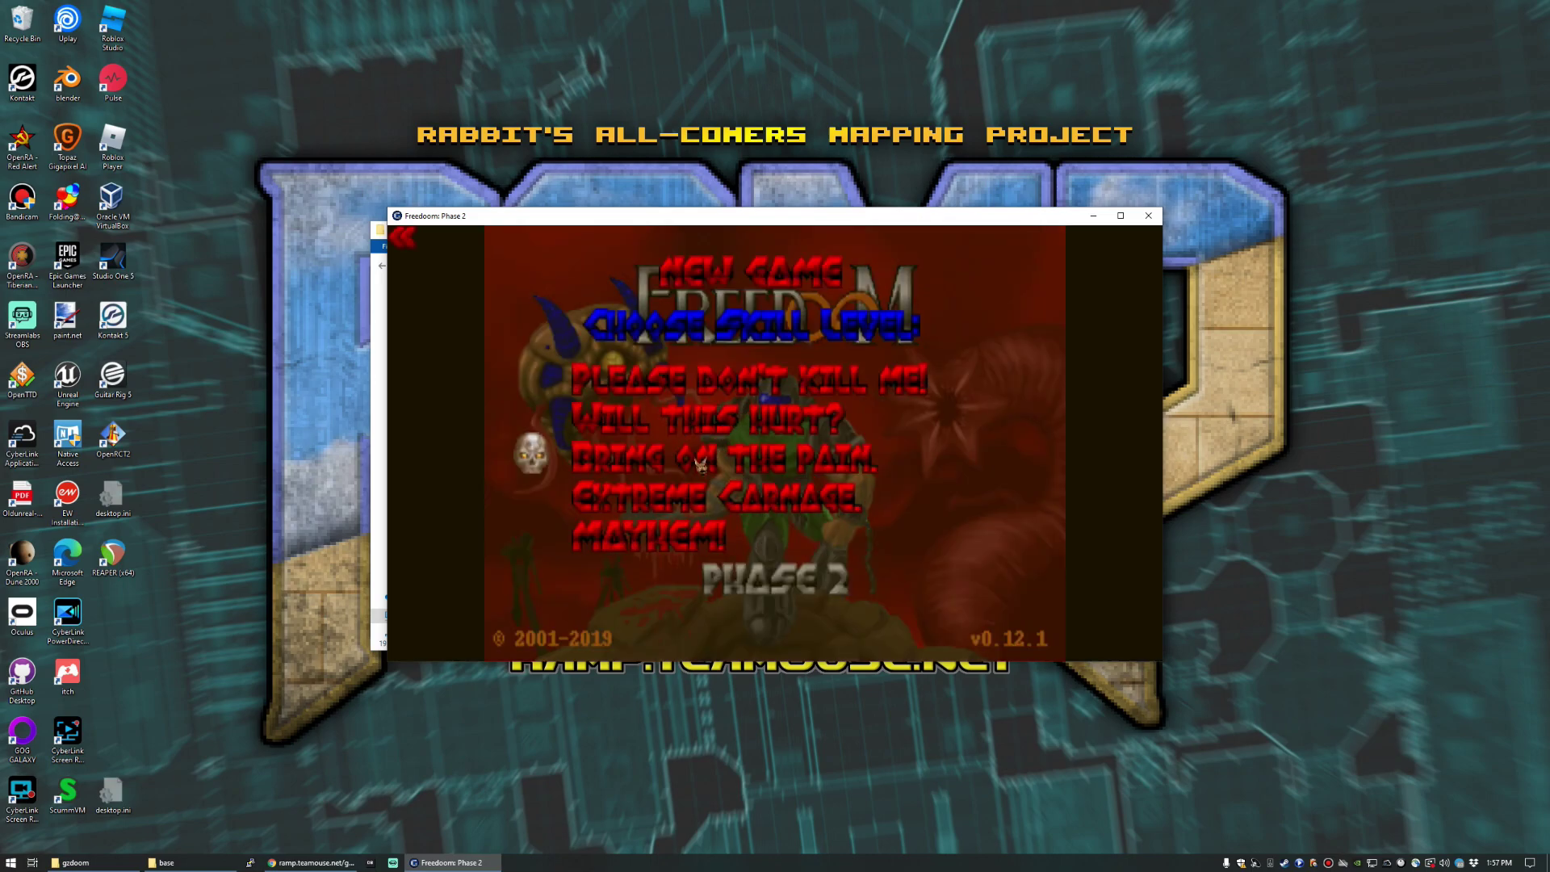
key(Return)
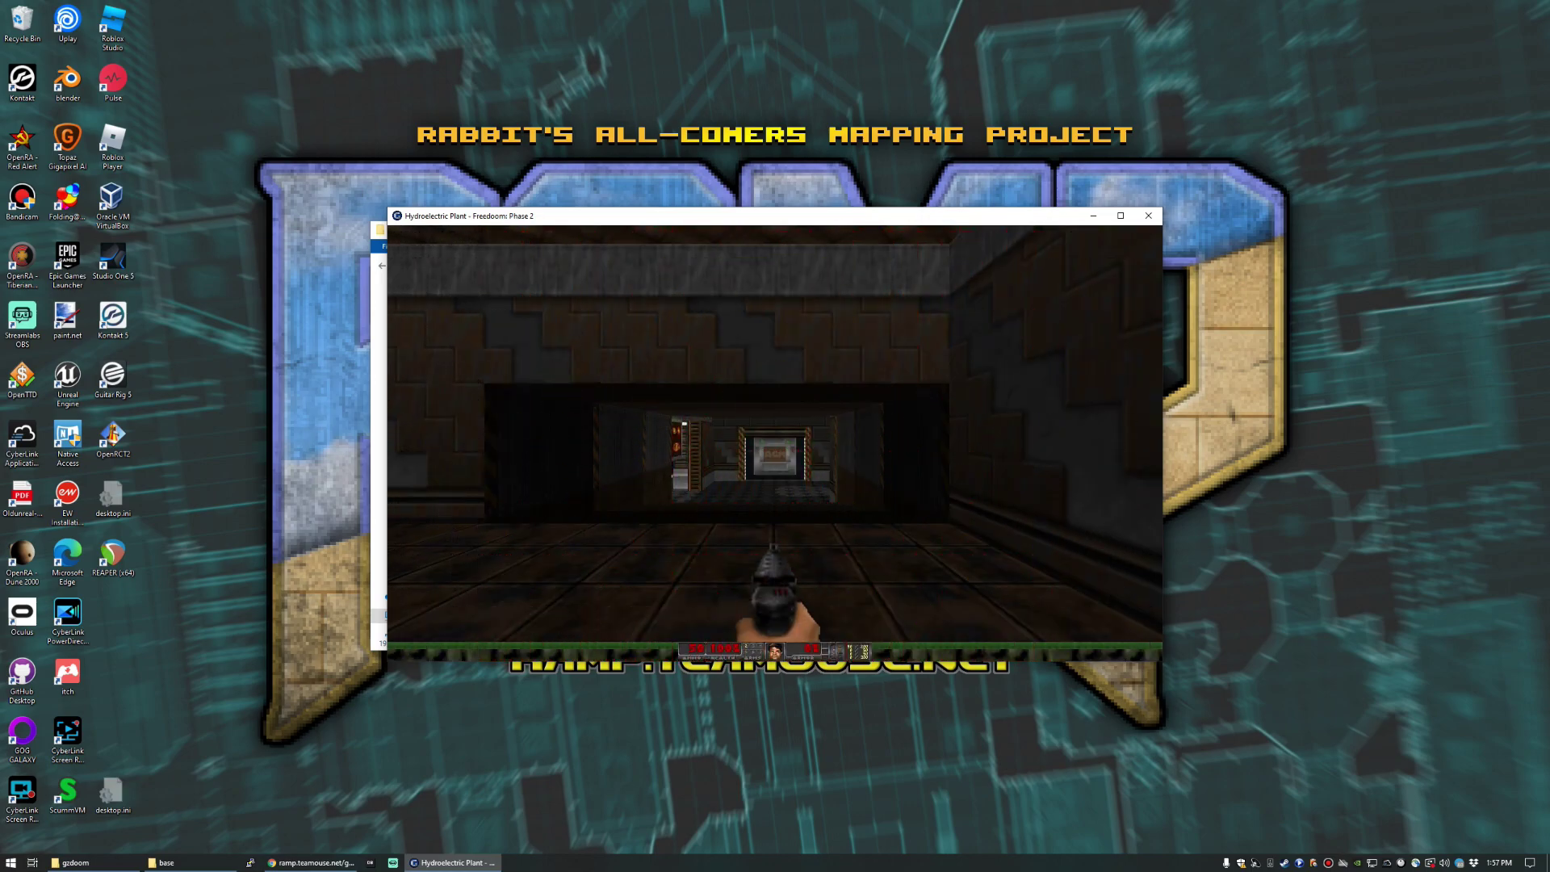
key(w)
key(w)
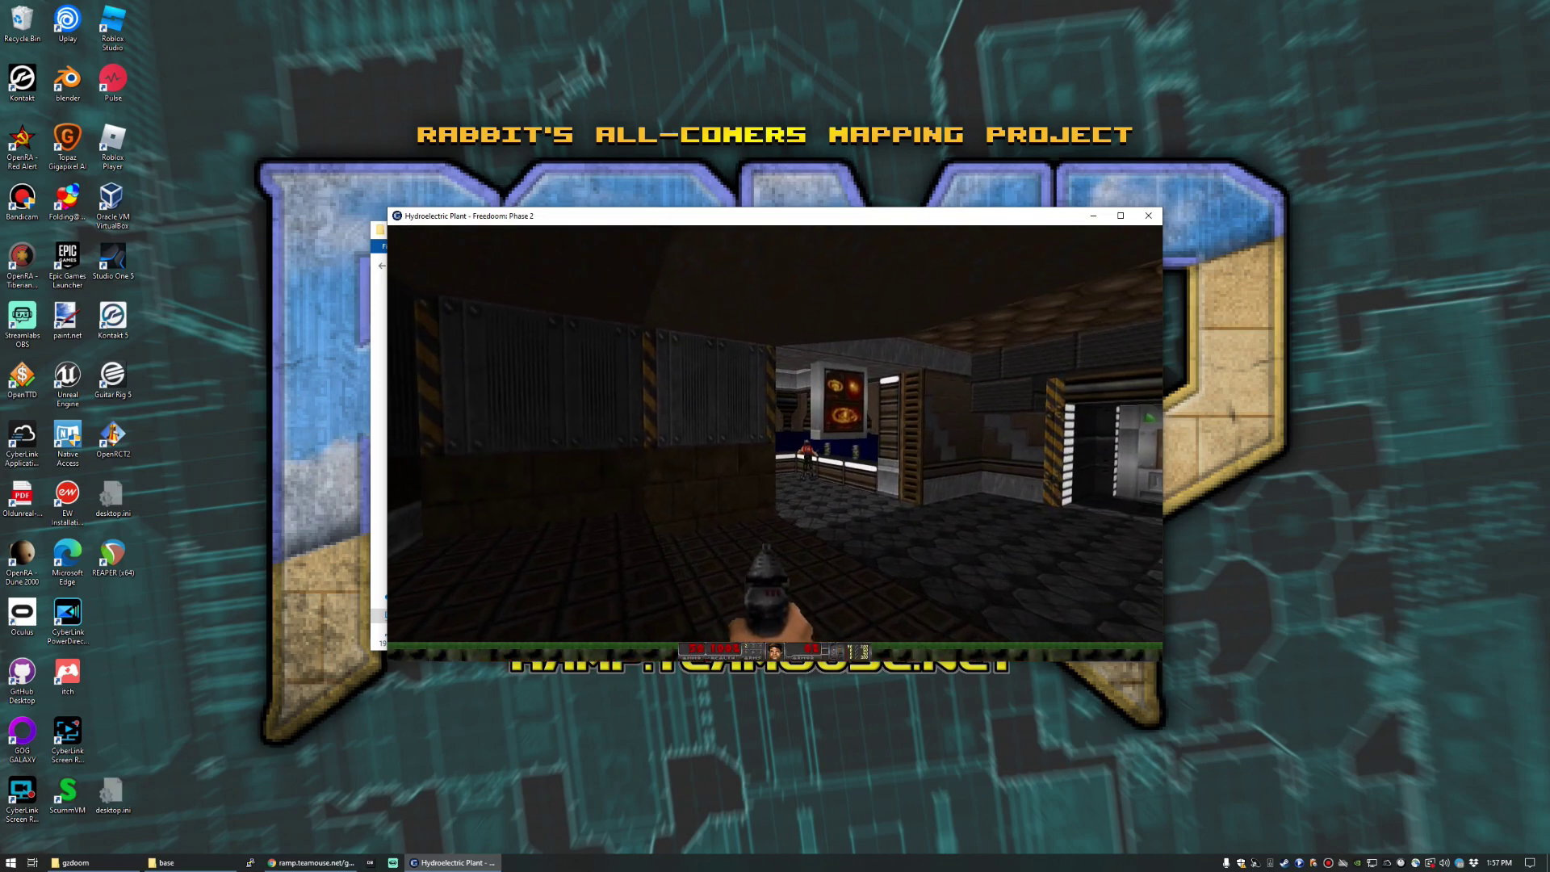
key(w)
key(ctrl)
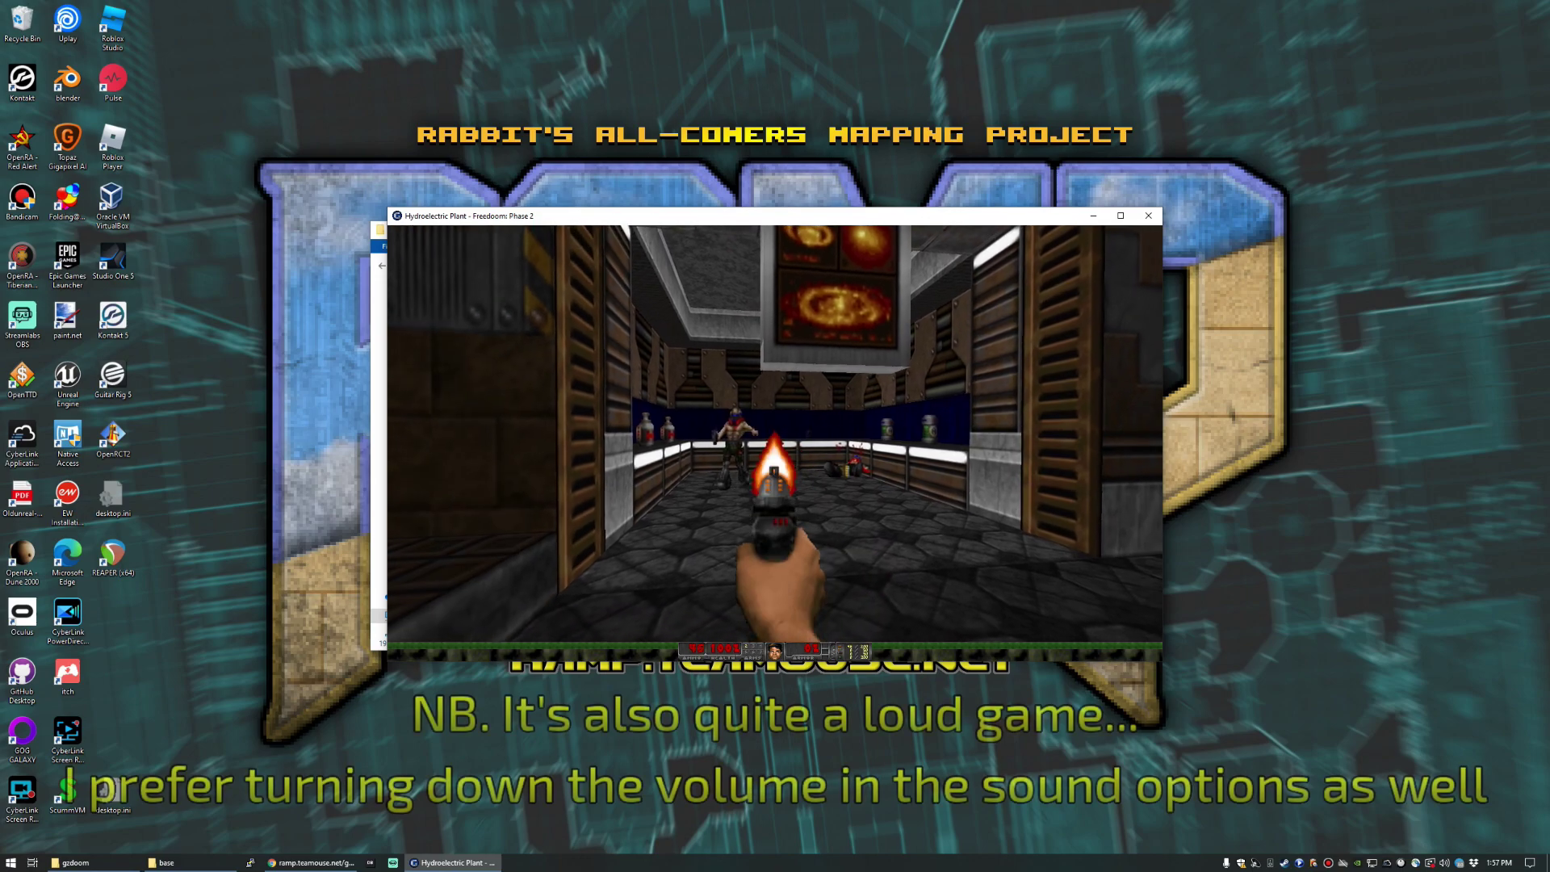
key(ctrl)
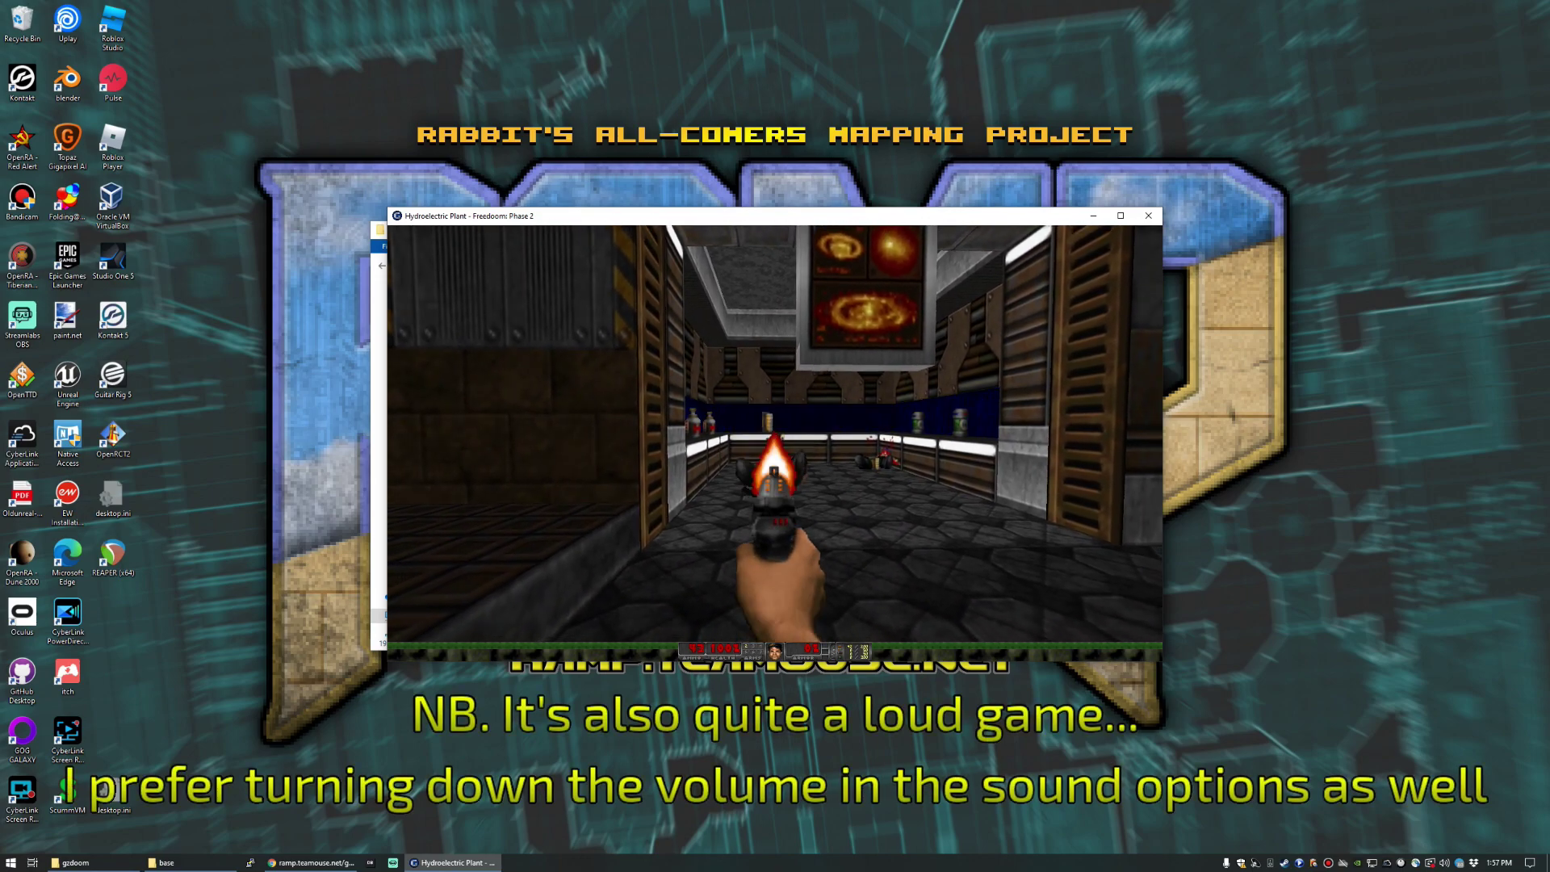
key(w)
key(Left)
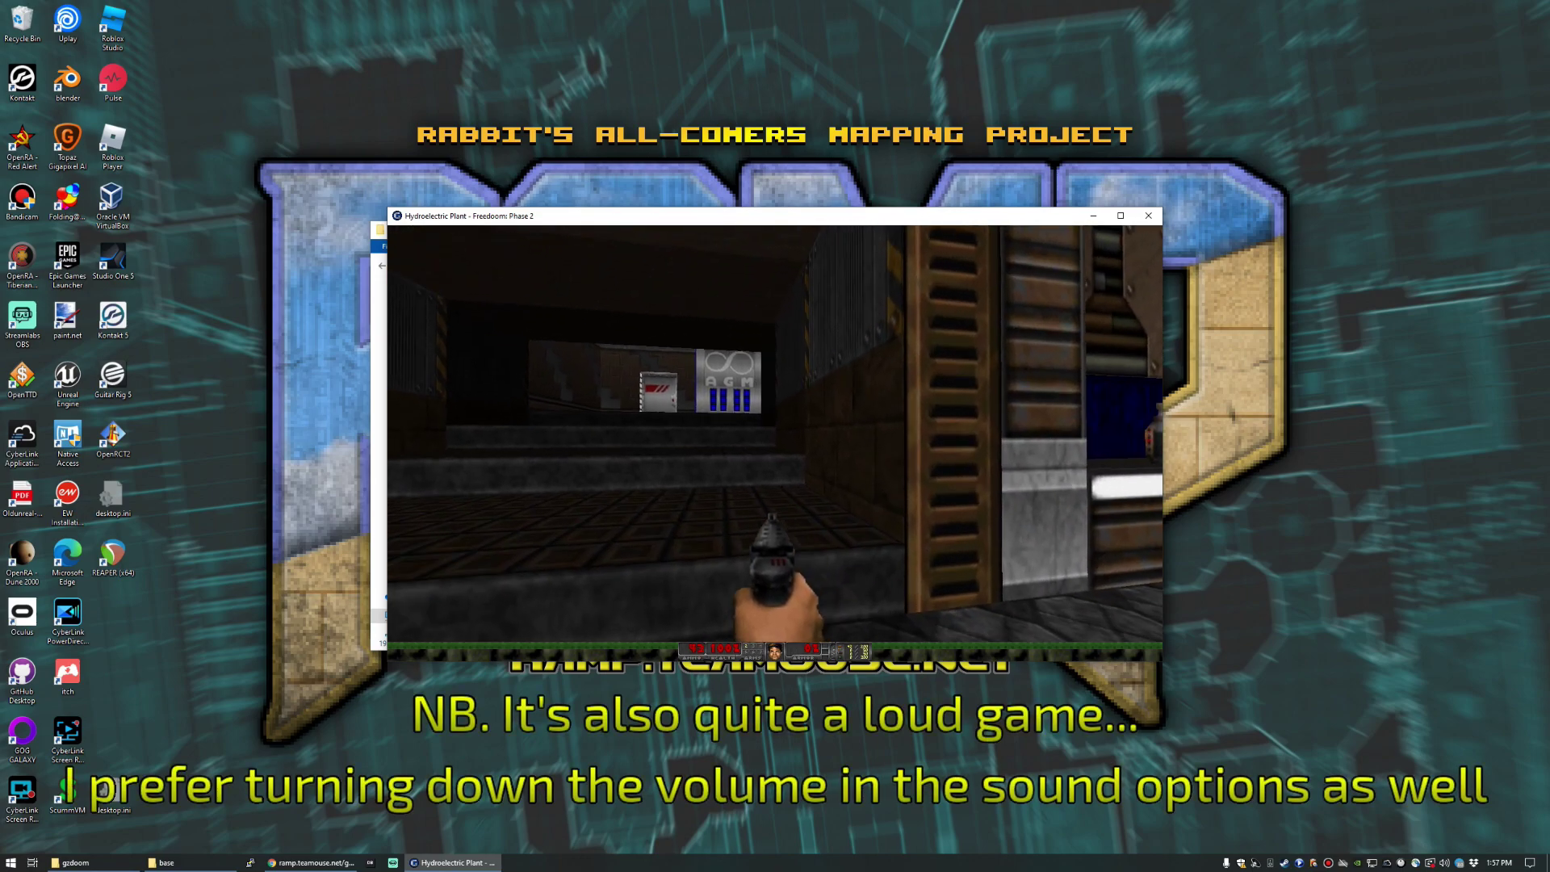
key(Right)
Browse the full options menu through Display Options to Texture Options, then quit GZDoom.
key(Escape)
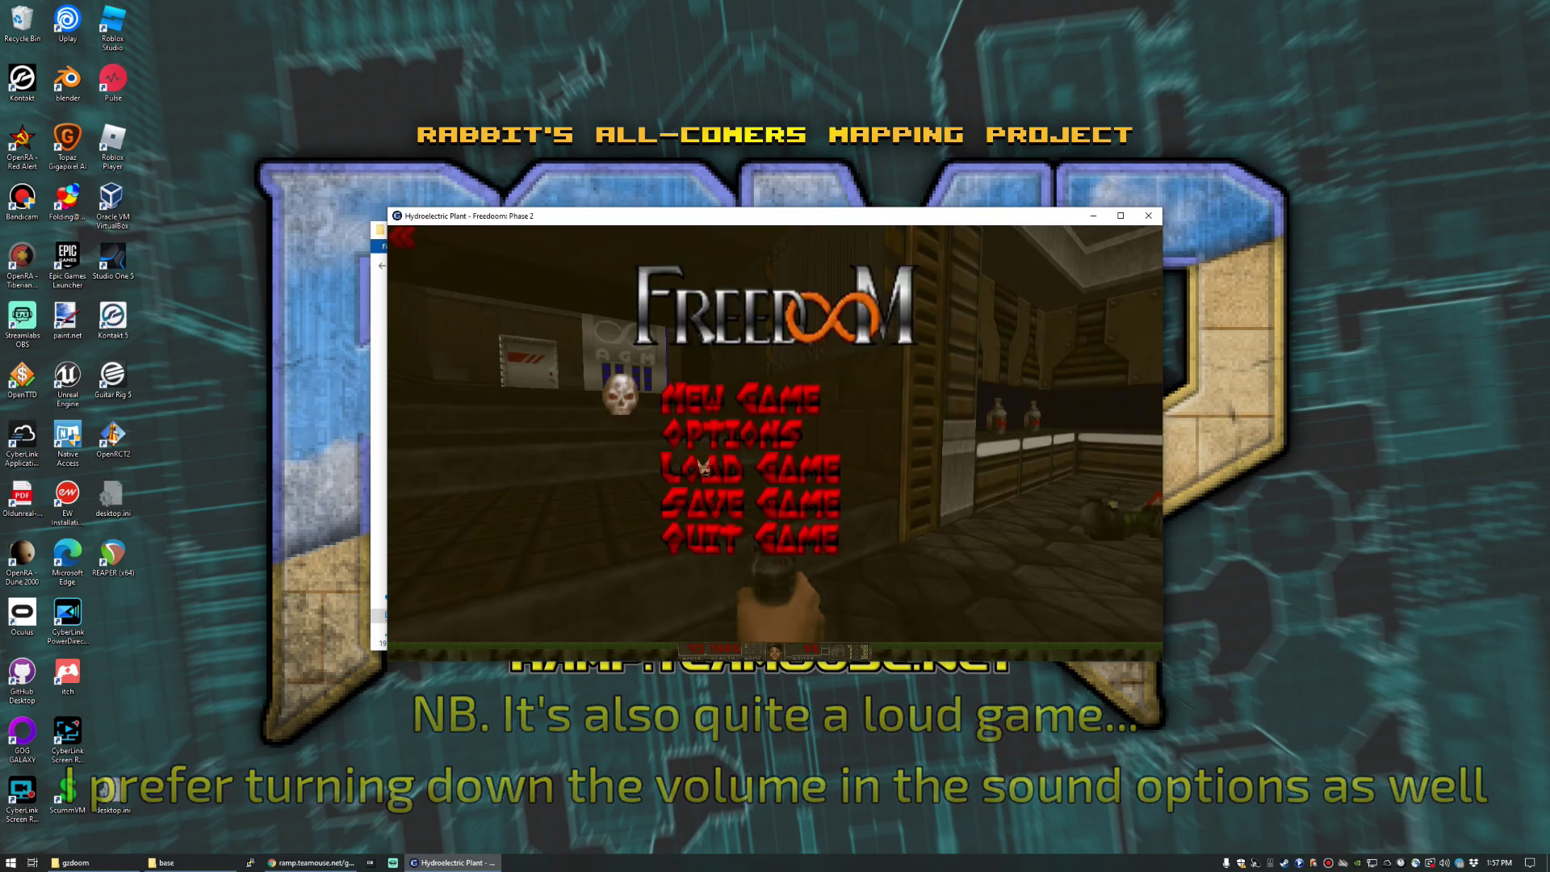
key(Down)
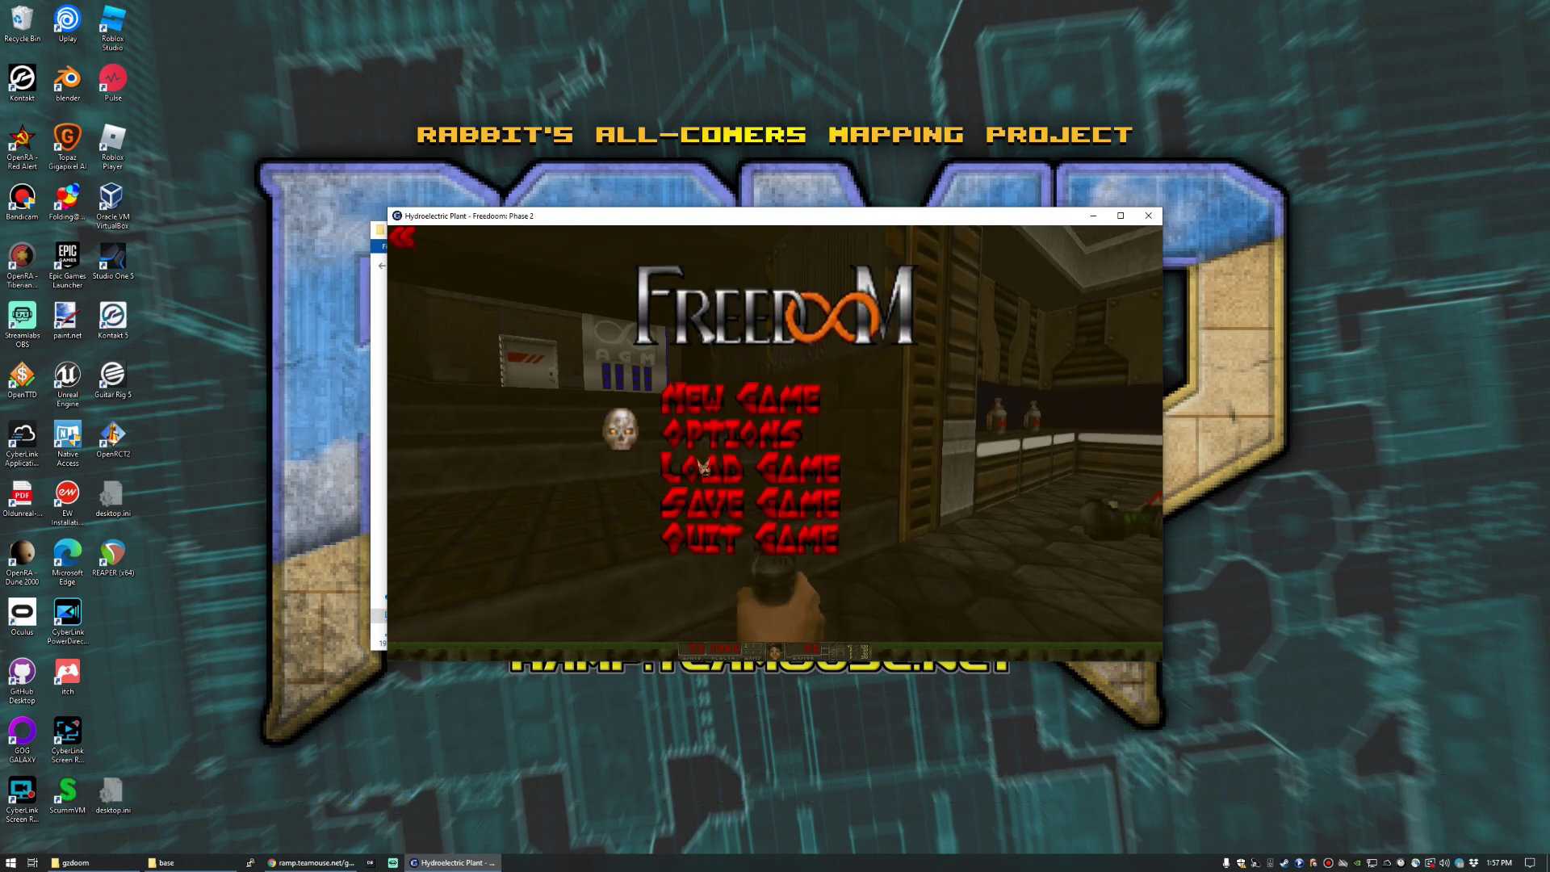
key(Return)
key(Up)
key(Up)
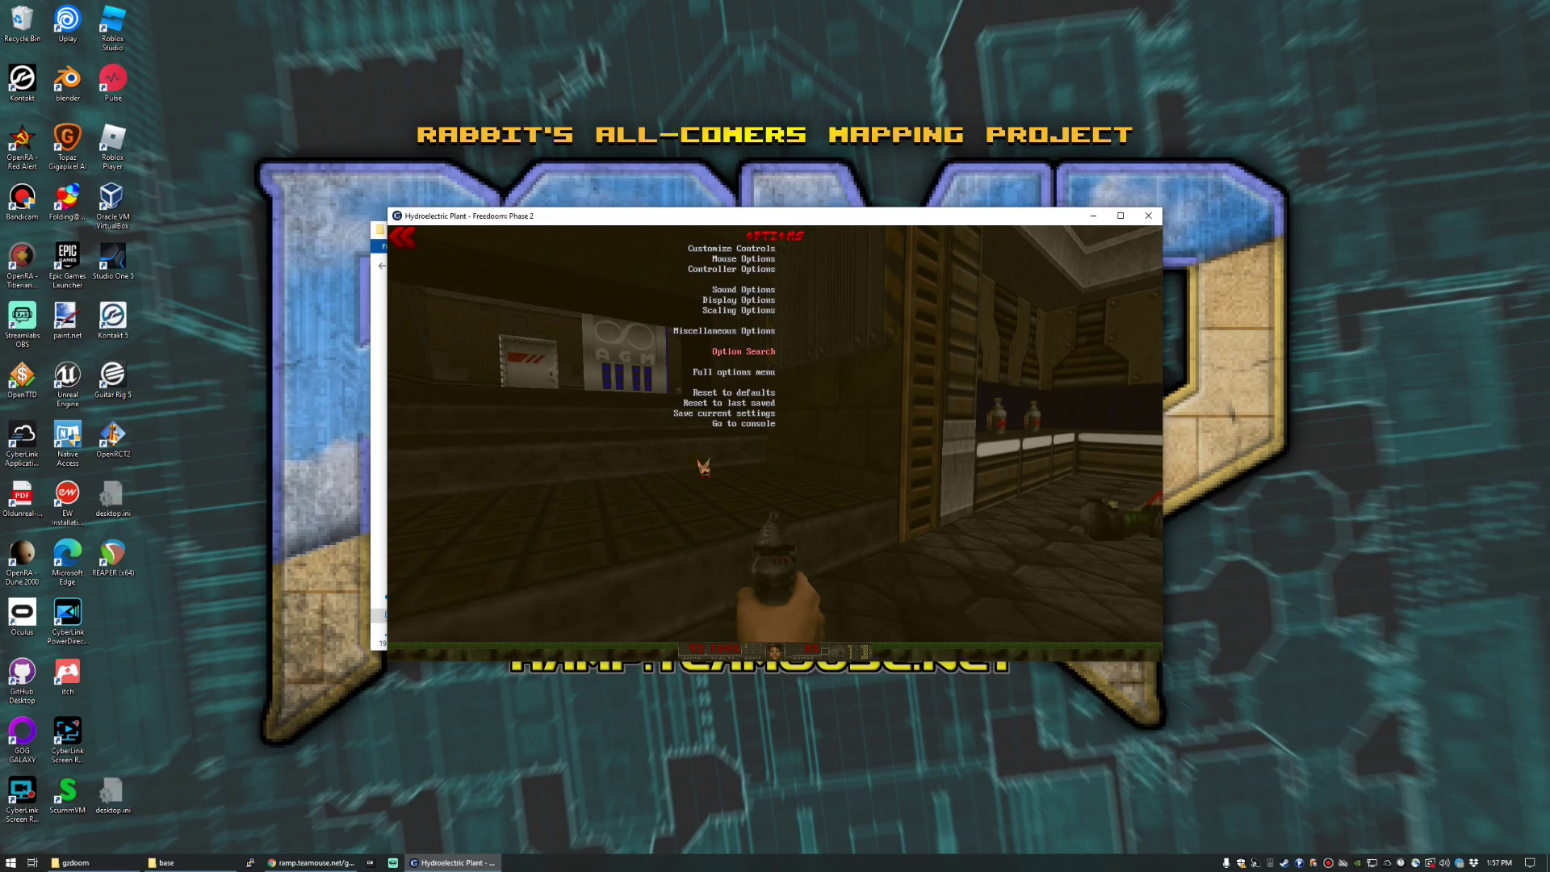
key(Down)
key(Return)
key(Up)
key(Up)
key(Up)
key(Return)
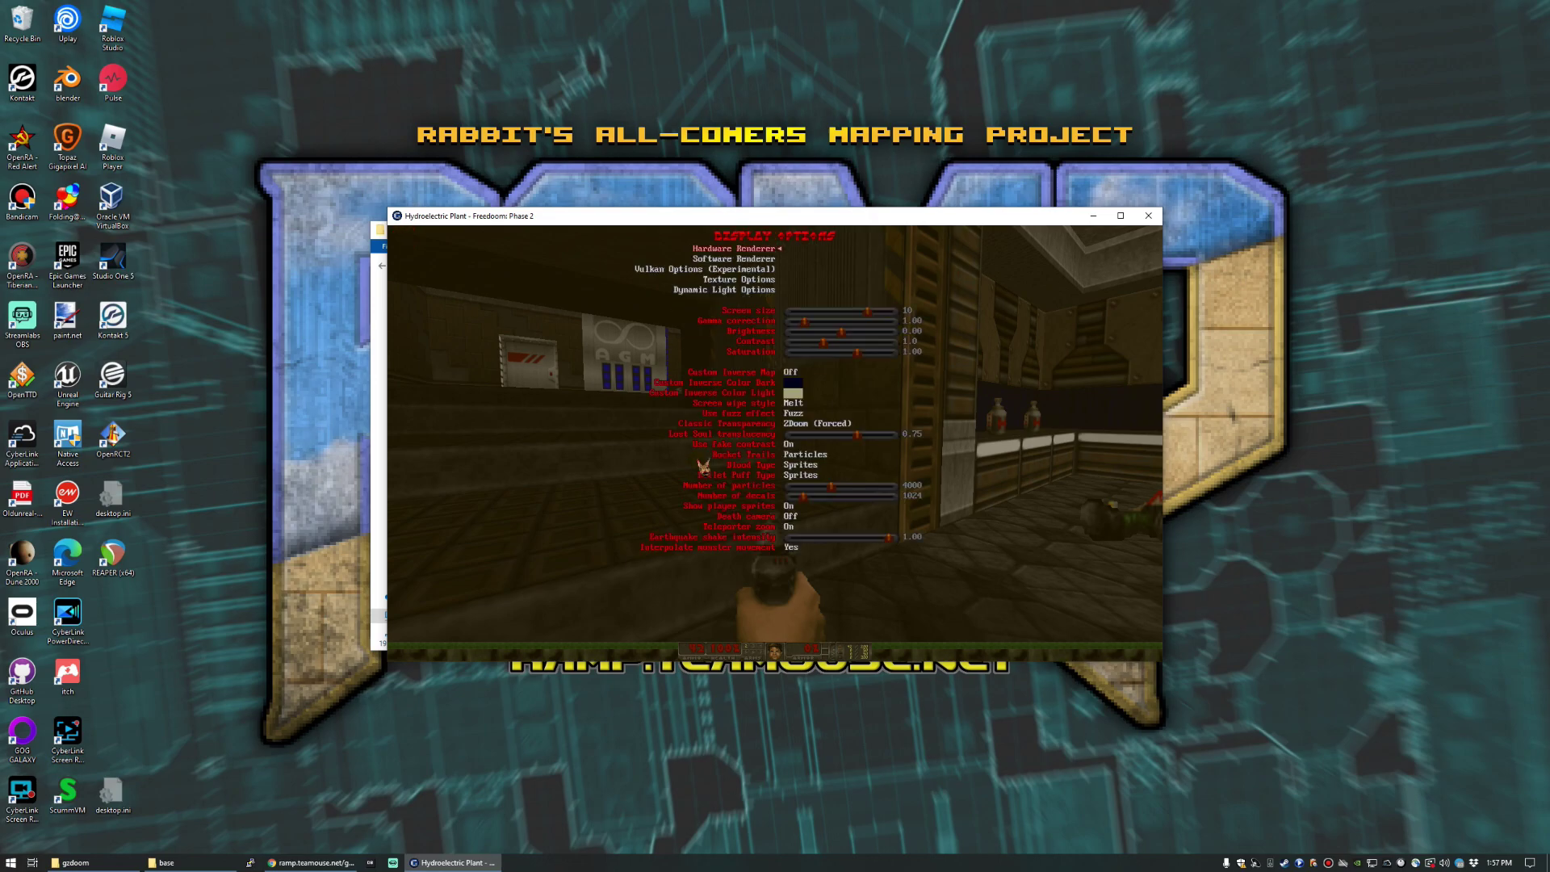
key(Down)
key(Down)
key(Down)
key(Return)
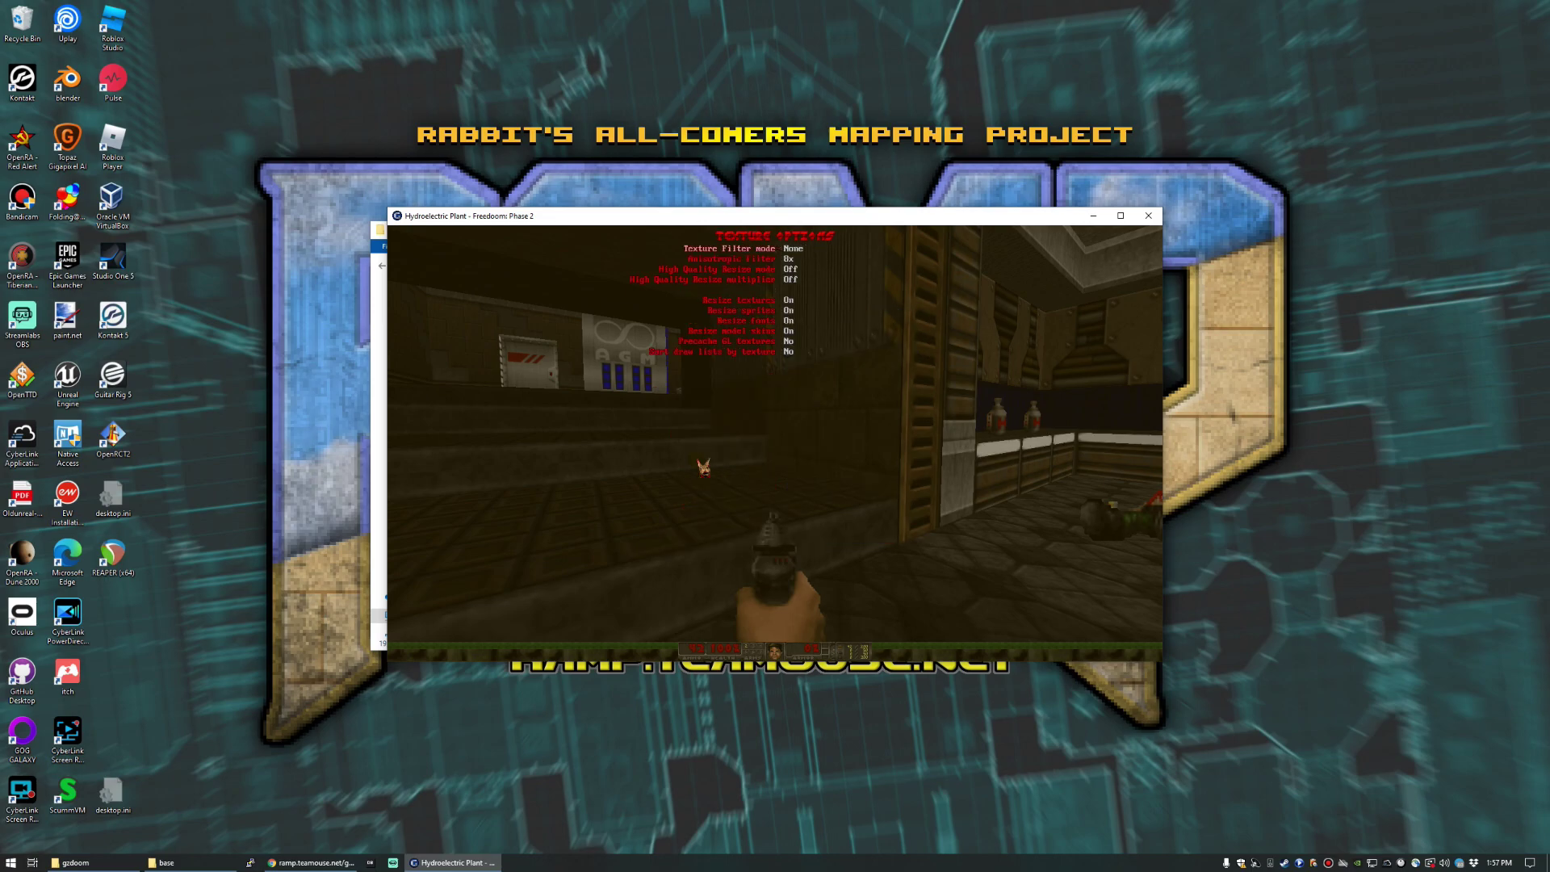
key(Escape)
key(Escape)
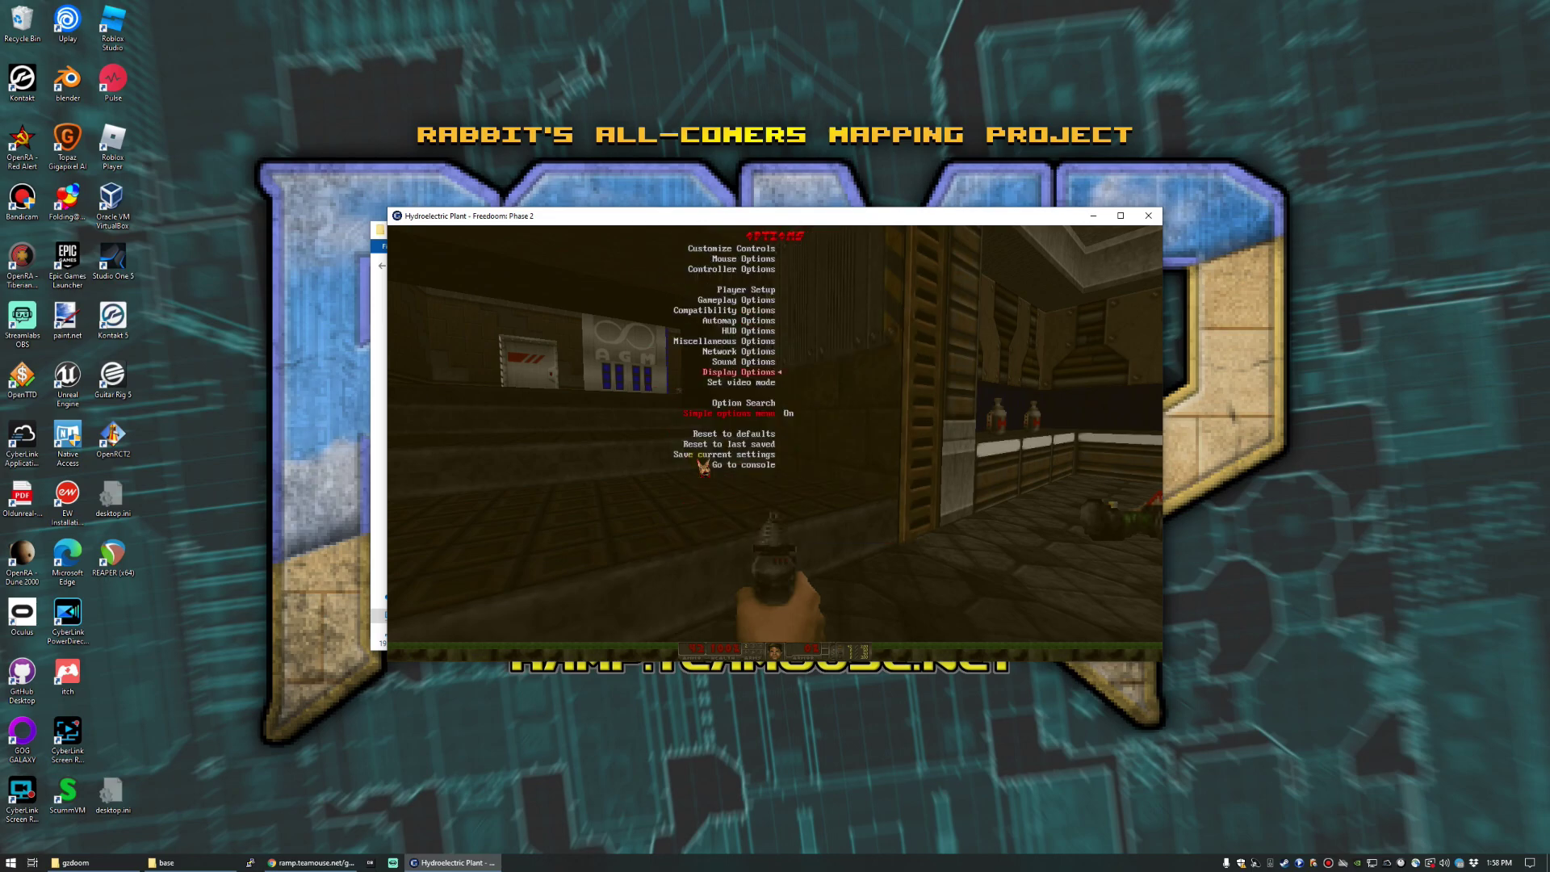
key(Escape)
key(Escape)
key(Escape)
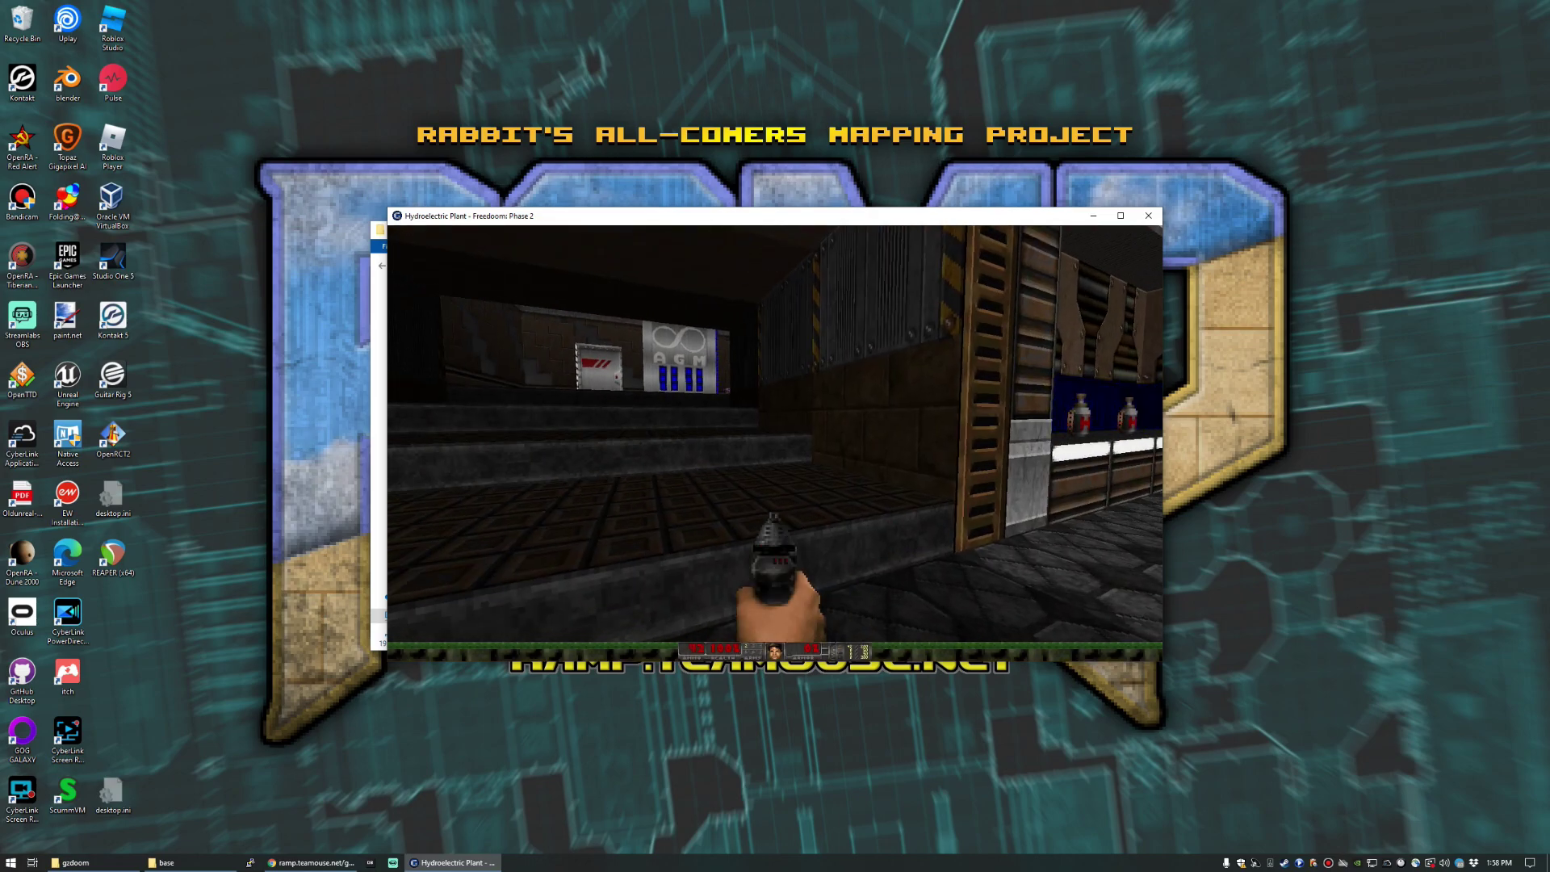
key(alt+F4)
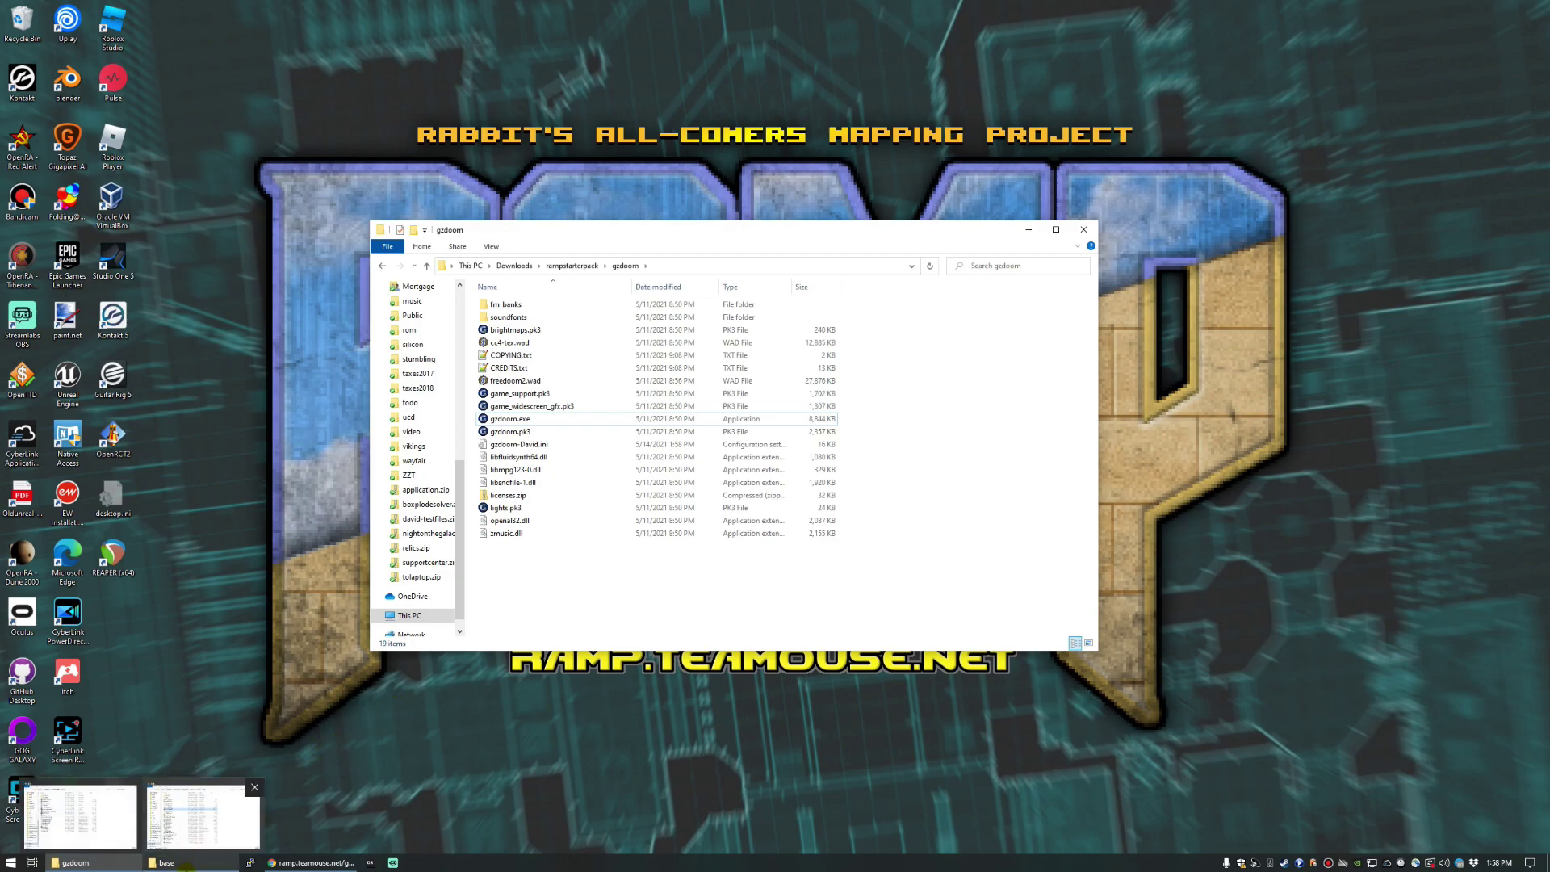
Drag DOOM2.WAD from Steam's Doom 2 base folder window into the starter pack's gzdoom folder.
click(168, 862)
click(973, 417)
drag(978, 400, 980, 389)
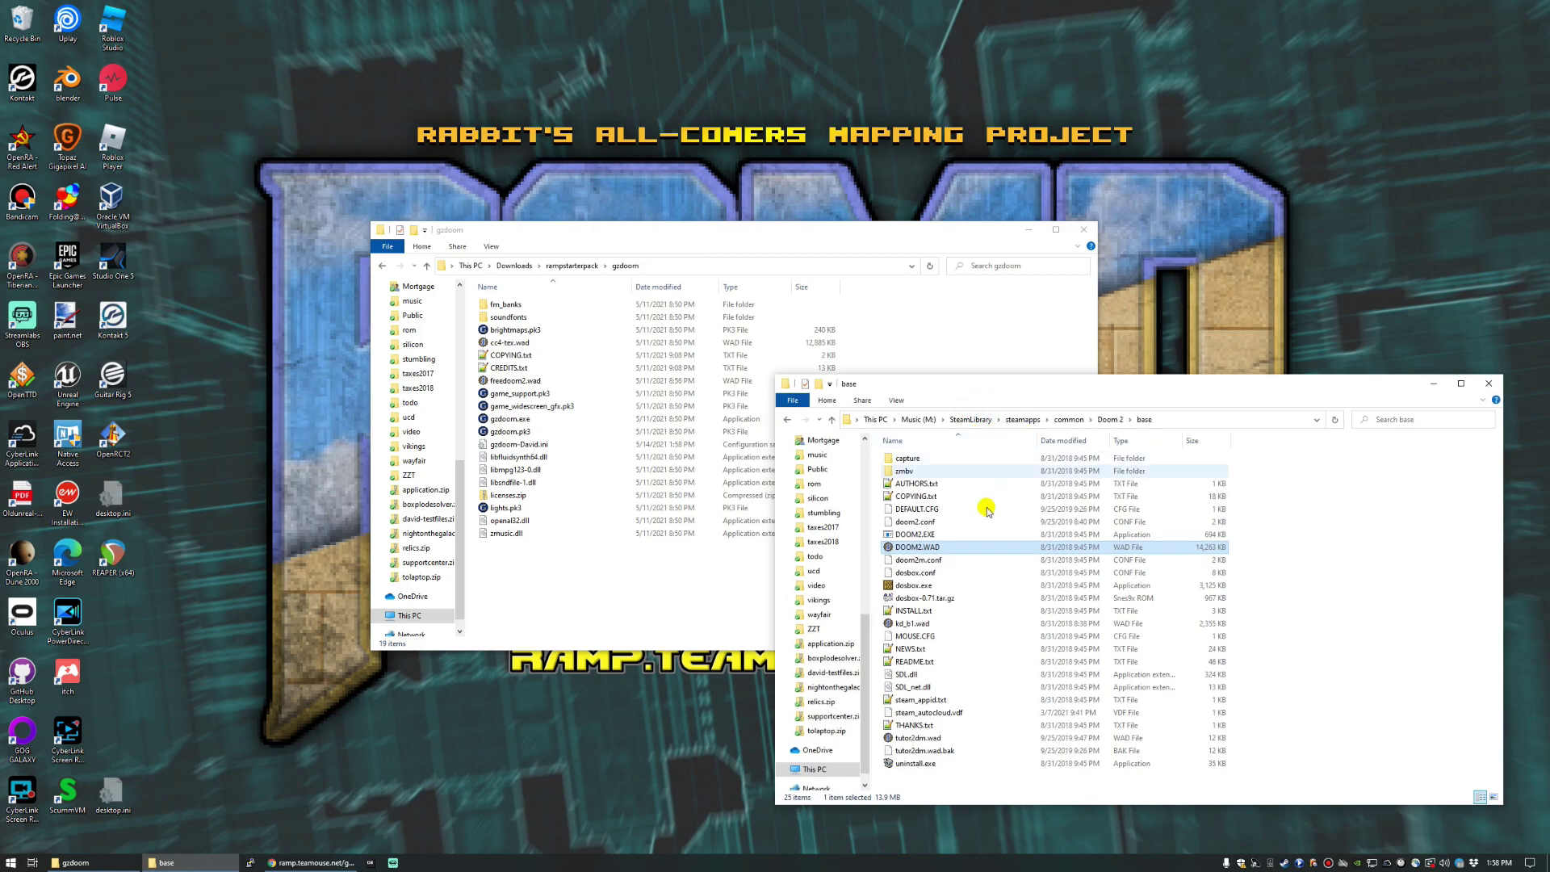
drag(902, 547, 552, 583)
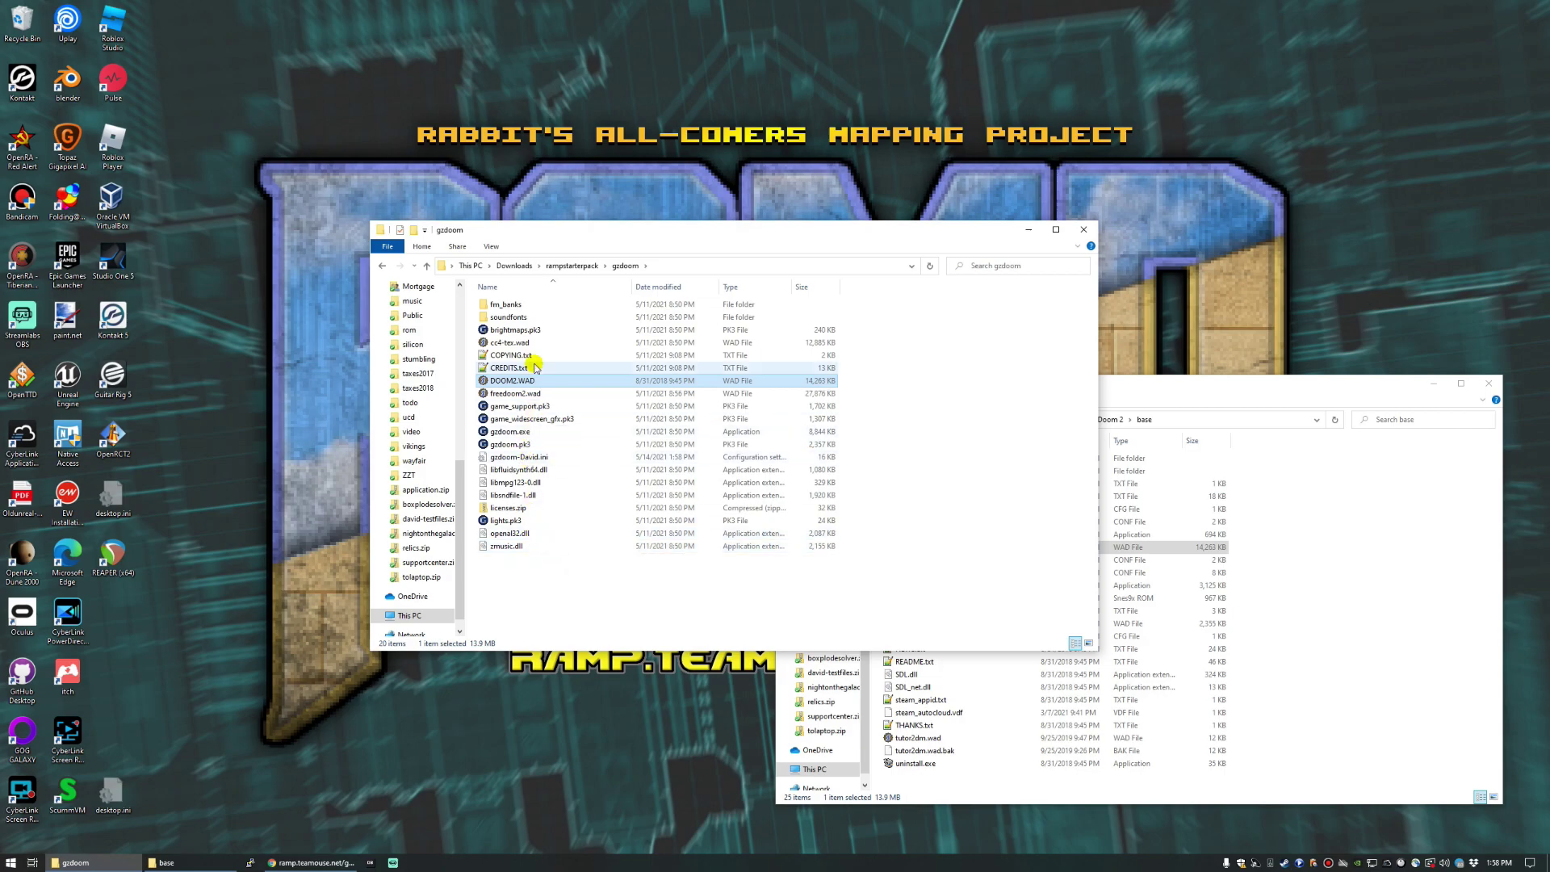
Launch GZDoom with DOOM 2, start a new game, walk into Entryway, then quit.
double_click(517, 437)
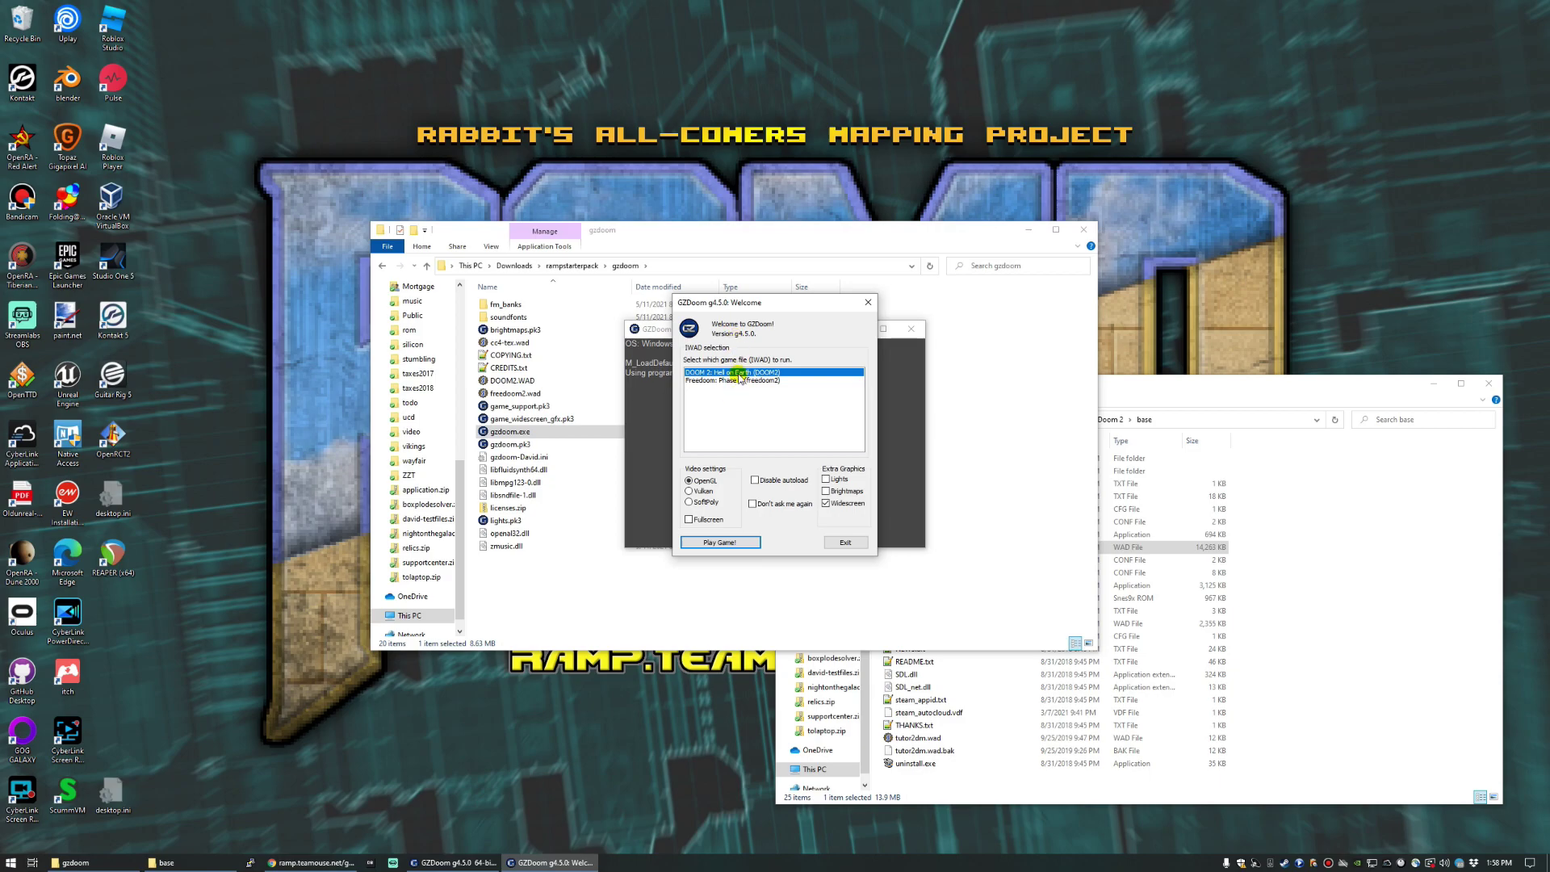
click(714, 542)
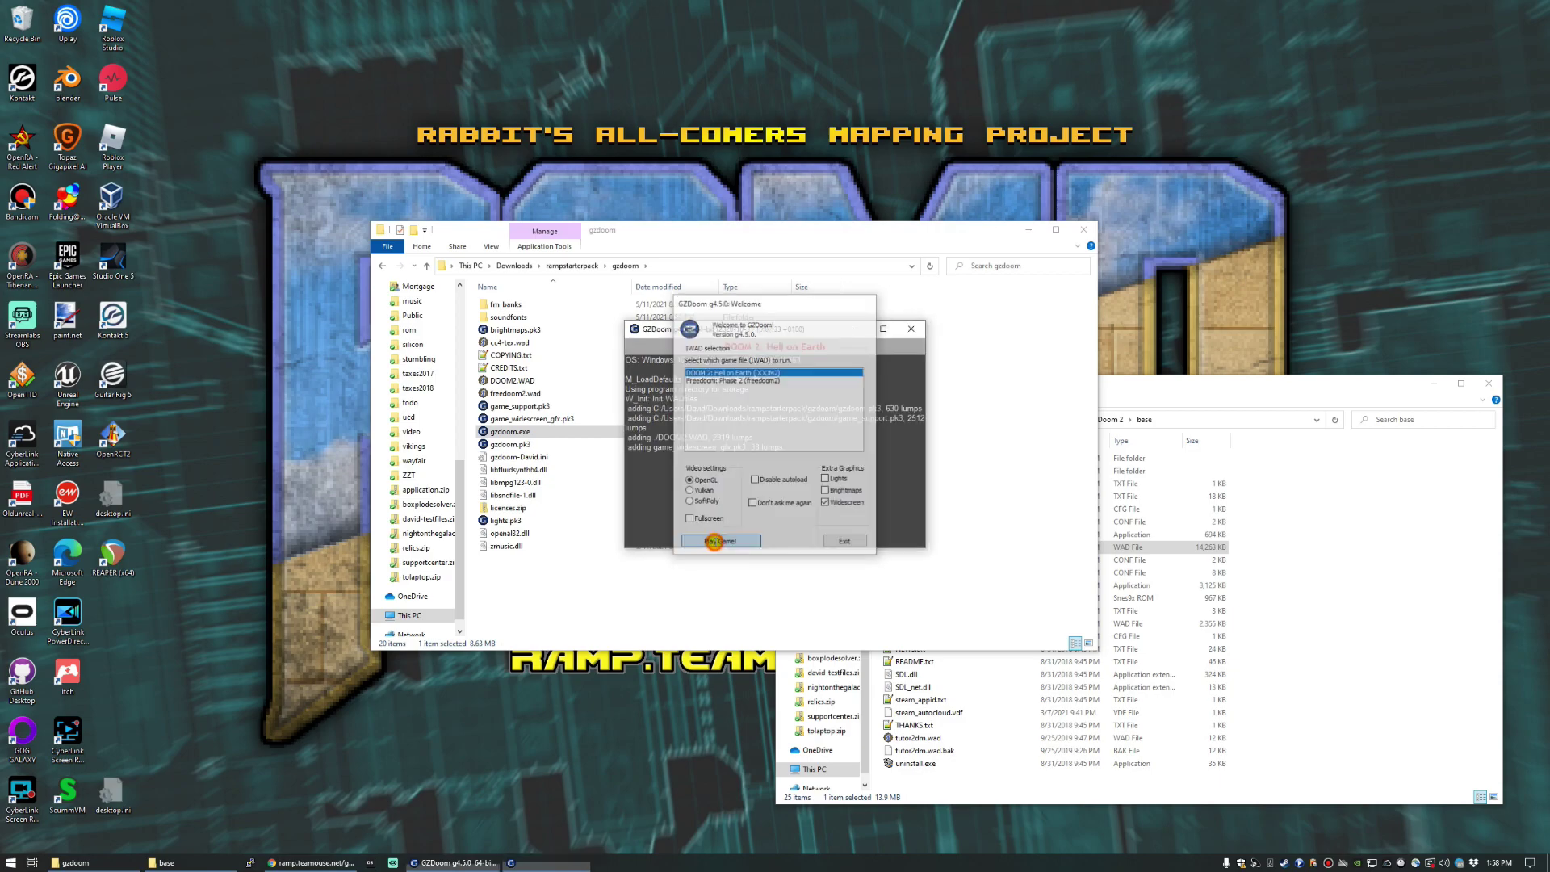
key(Escape)
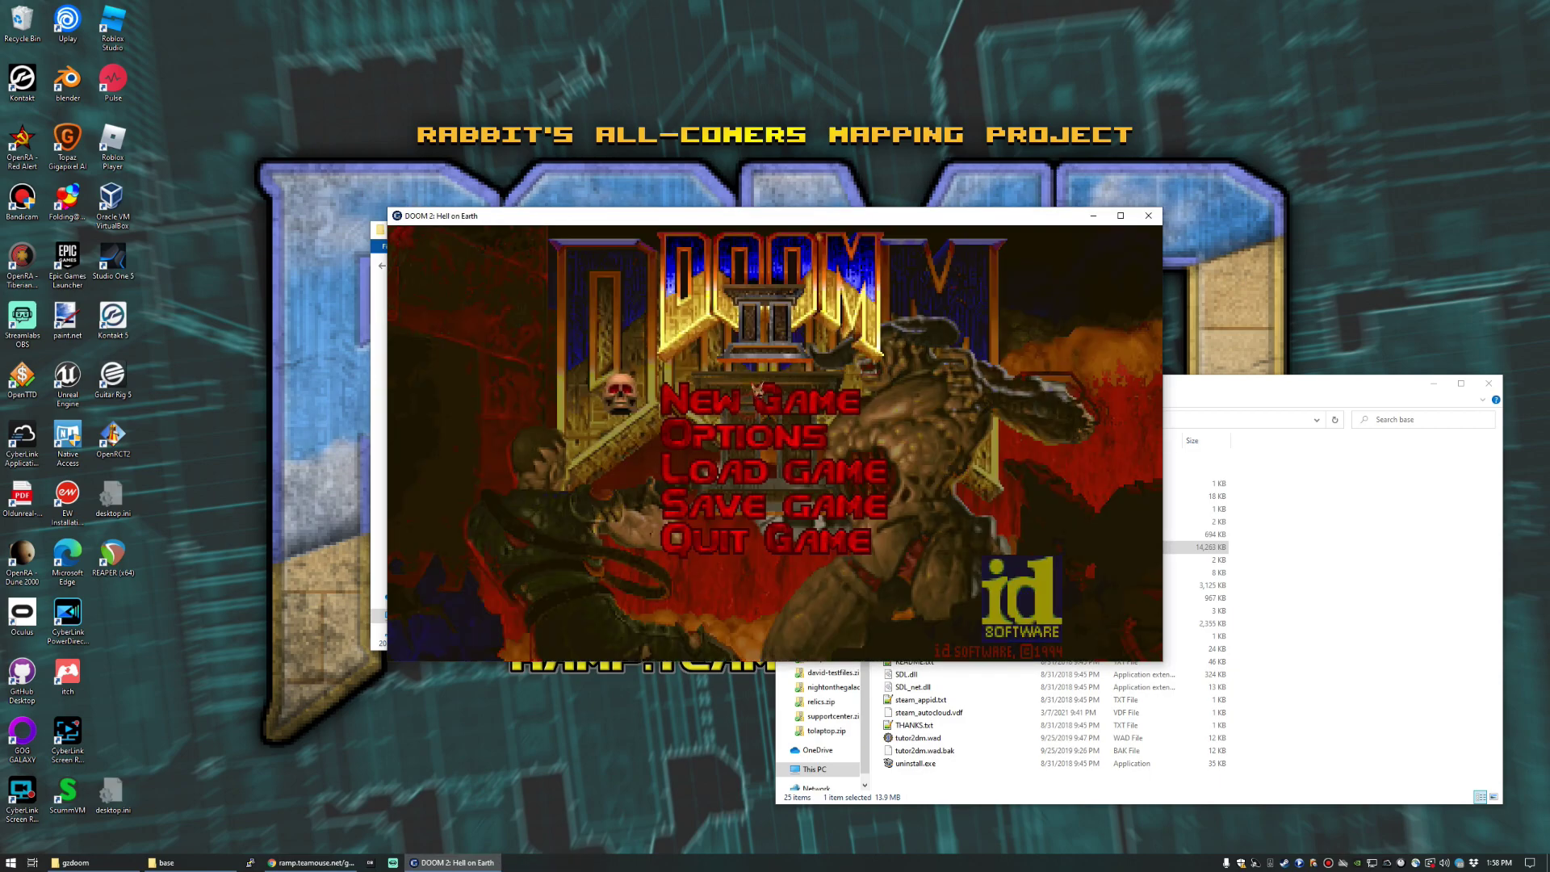
key(Return)
key(Return)
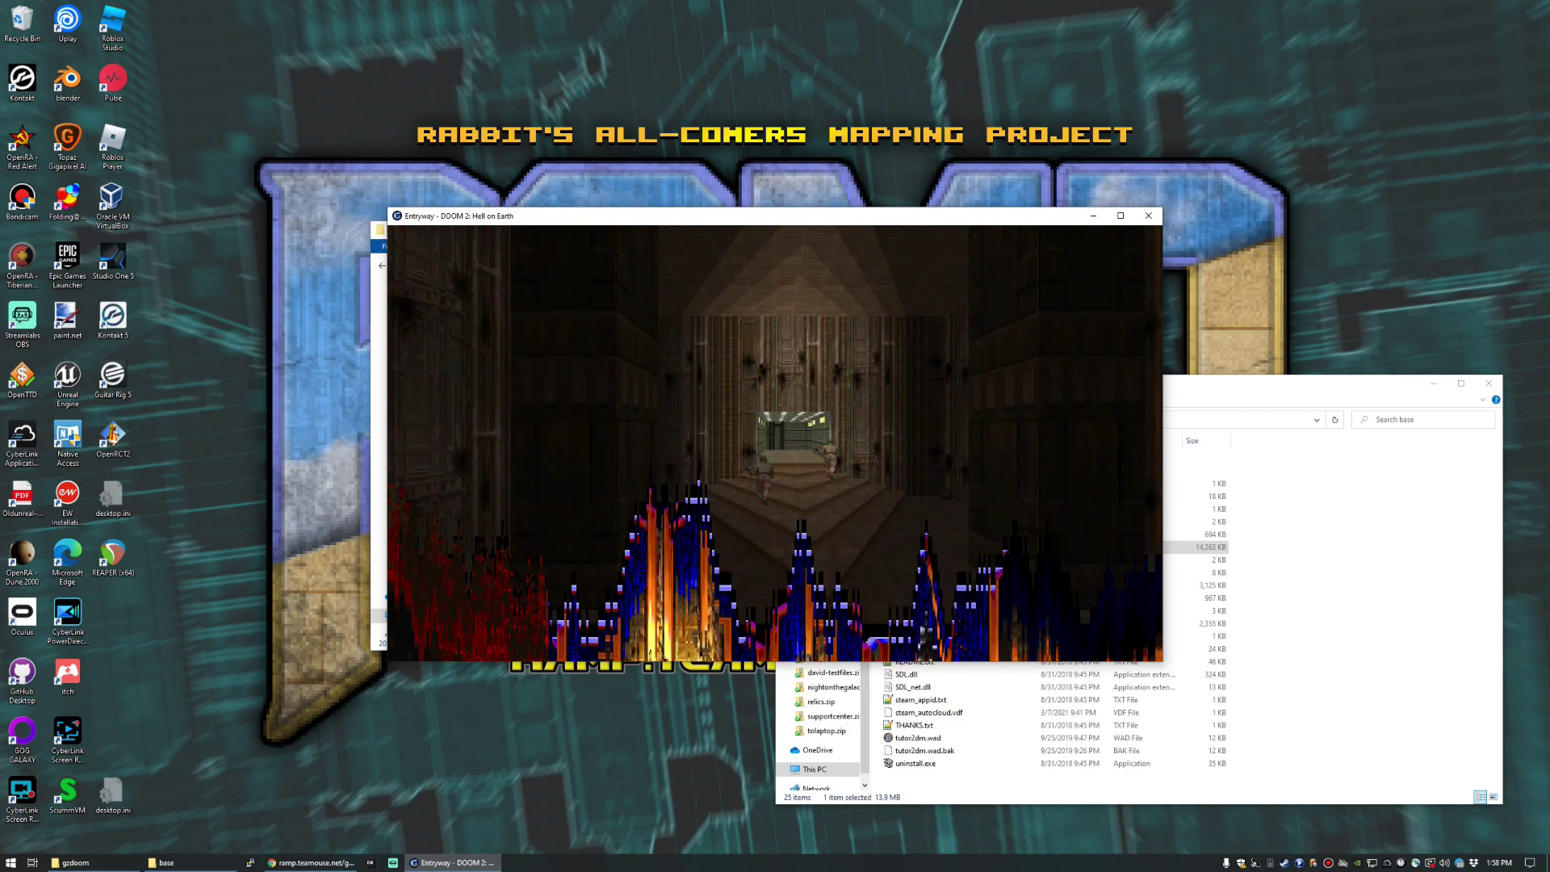
key(Up)
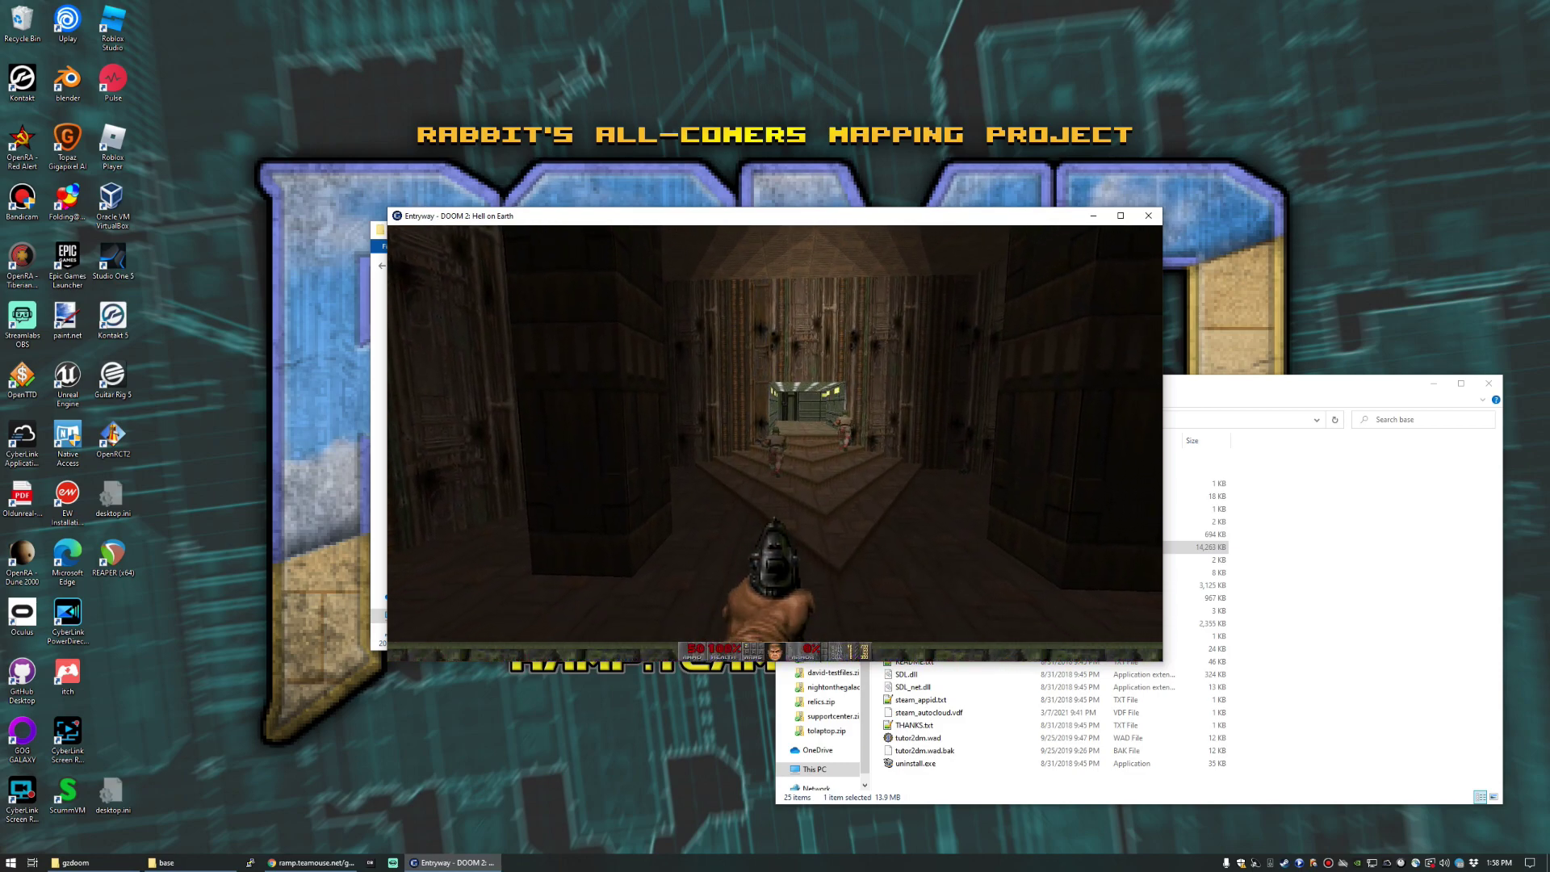
key(alt+F4)
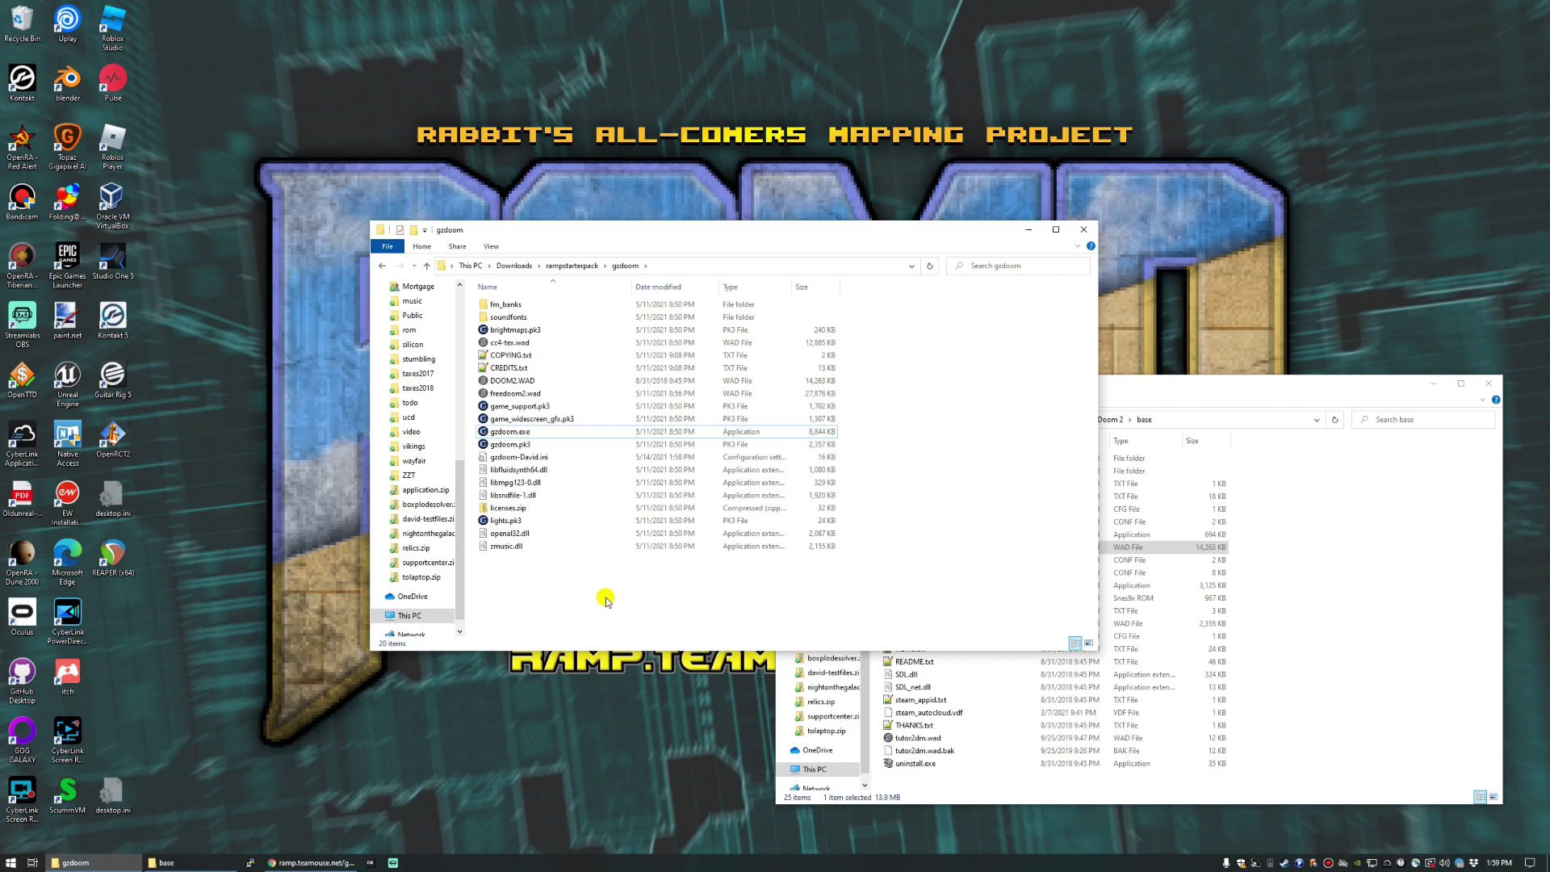
Go up to rampstarterpack, open ultimatedoombuilder, and run Builder.exe.
click(568, 269)
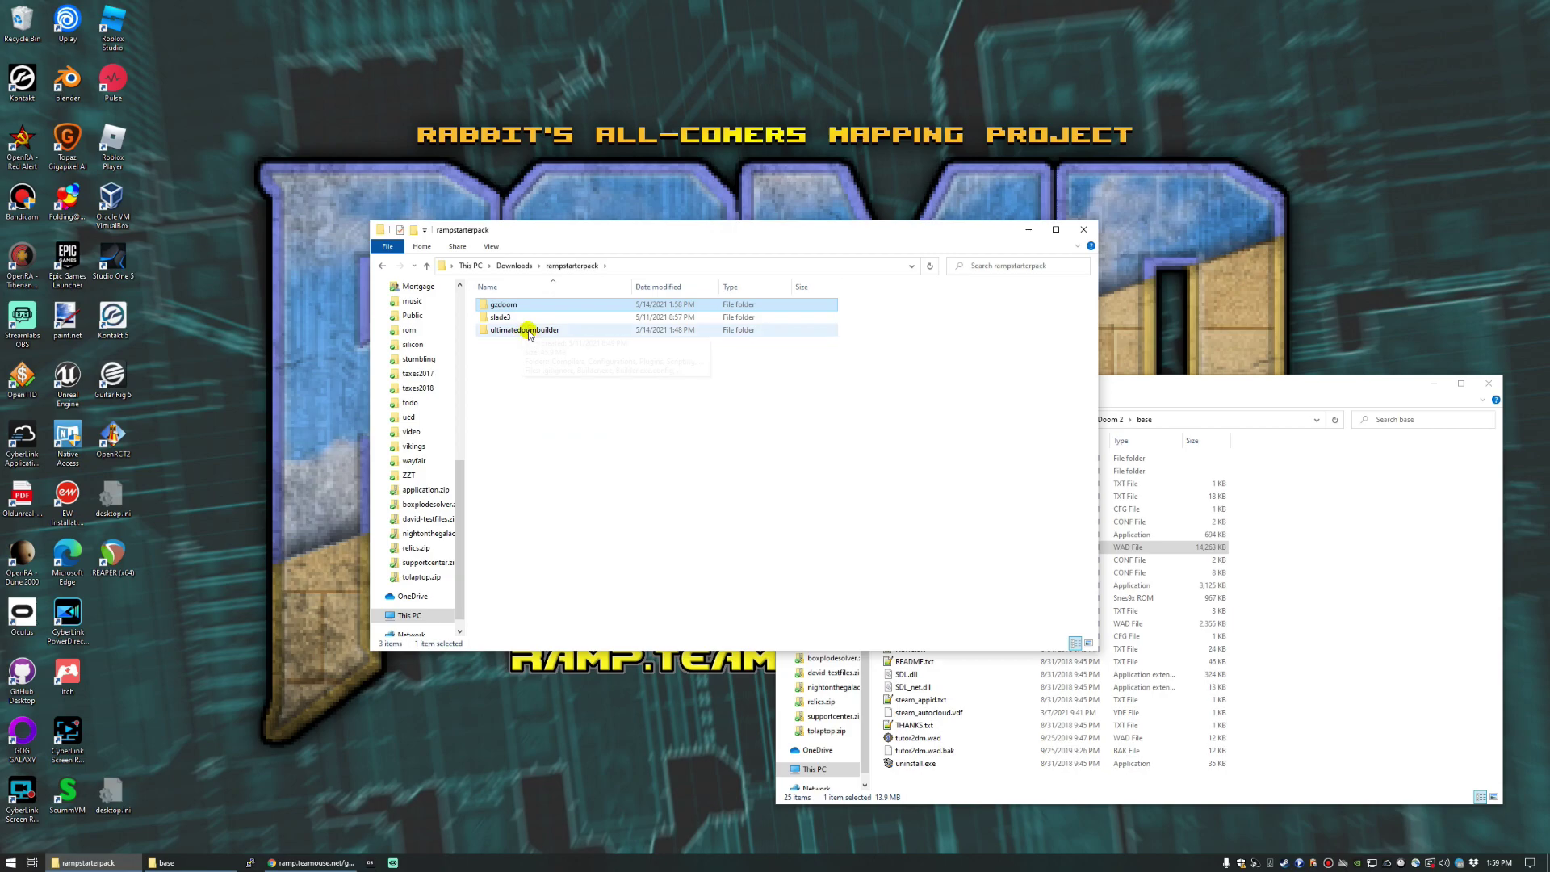
double_click(529, 331)
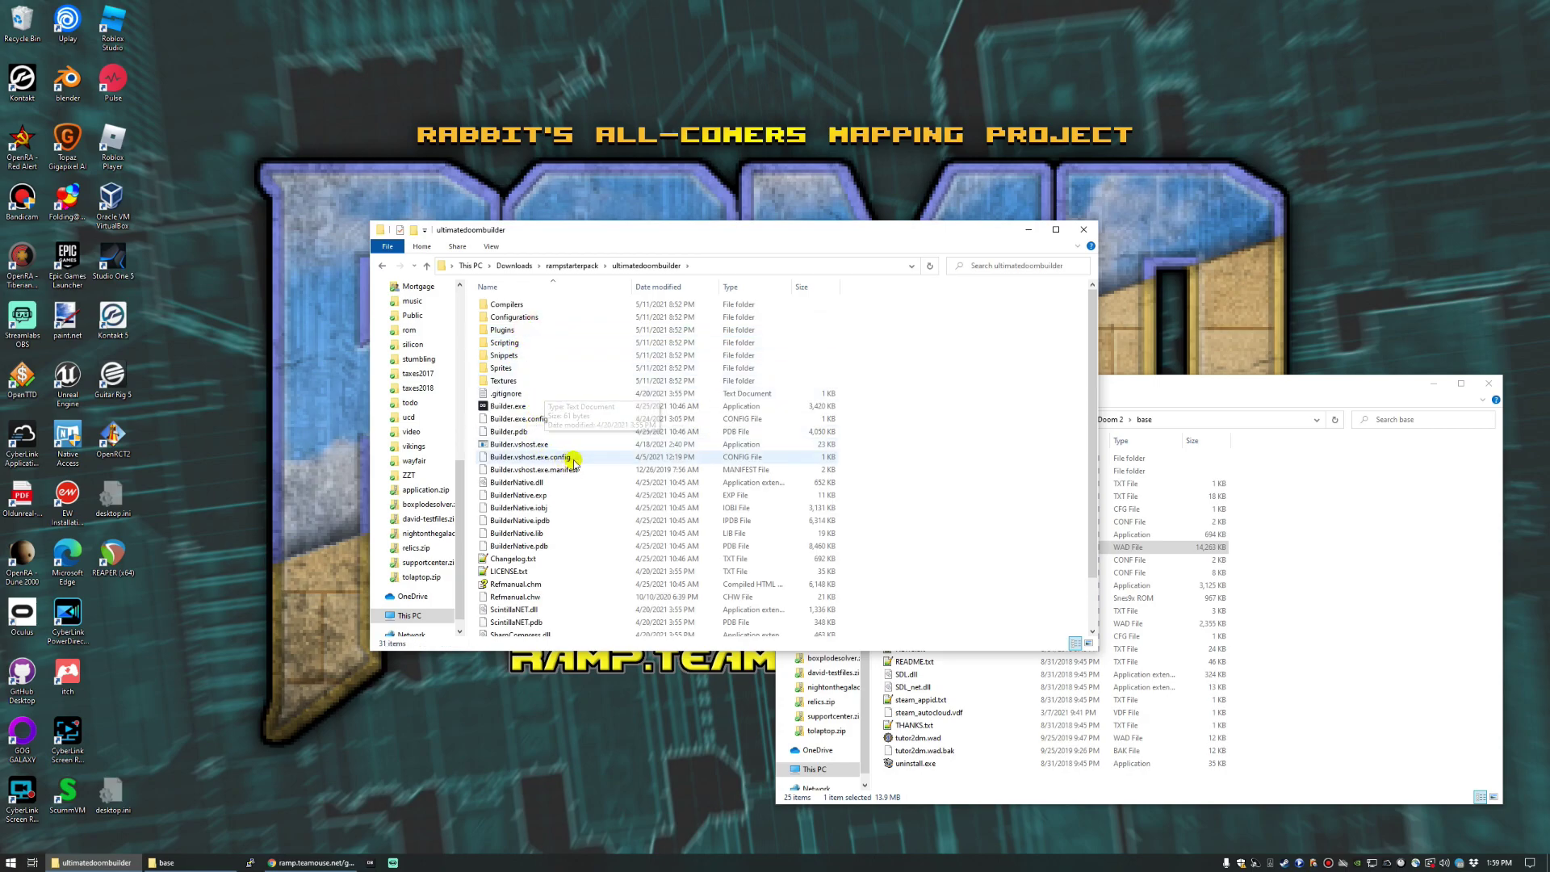
click(506, 407)
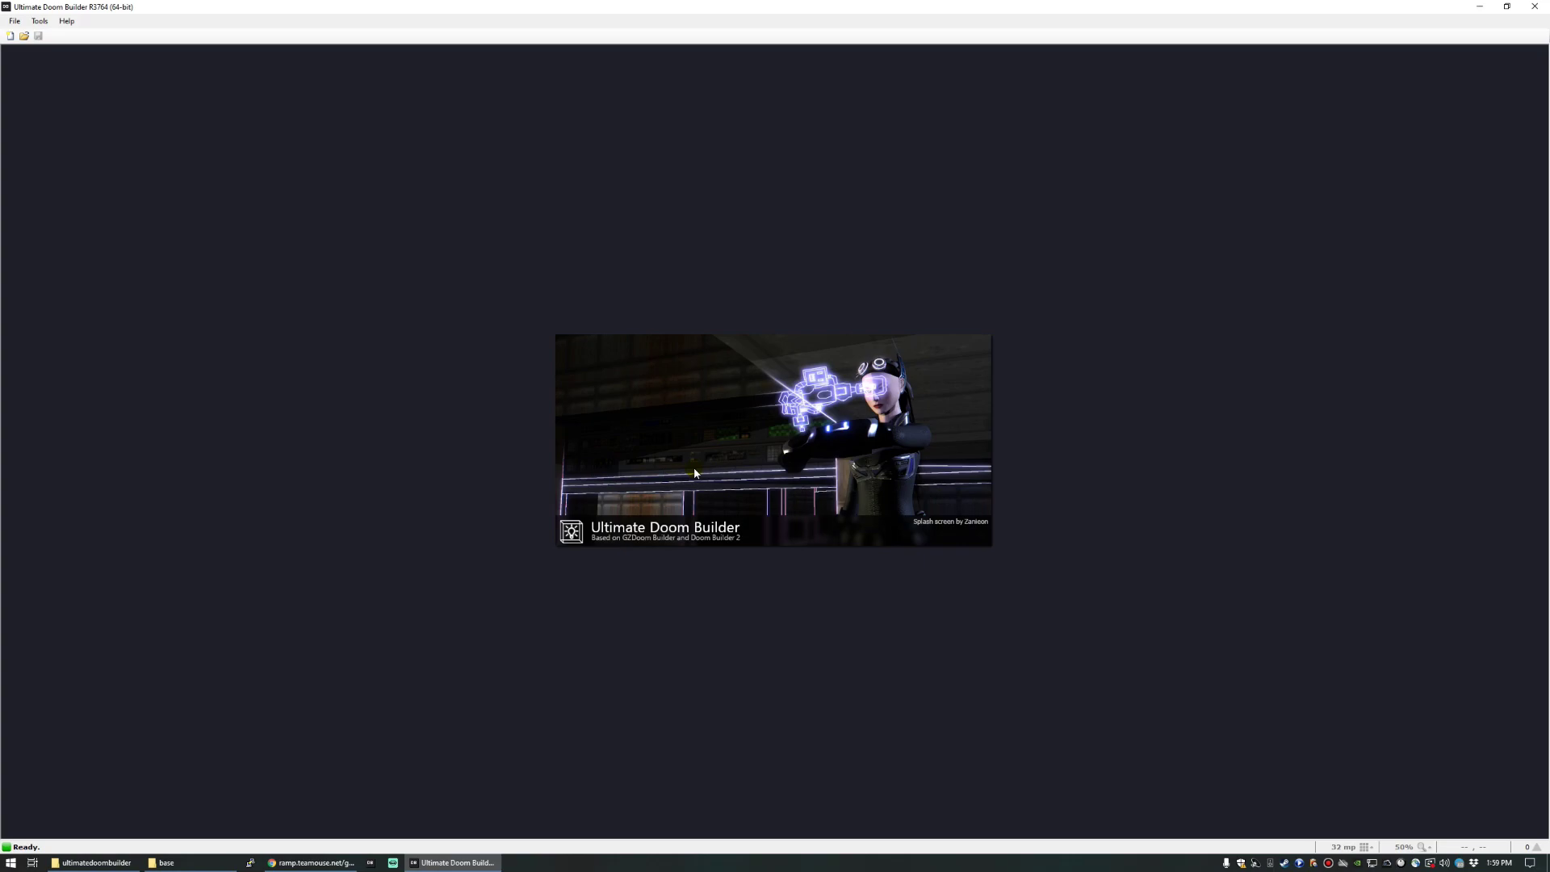
Open Game Configurations and compare the Doom, Boom and GZDoom Doom 2 configurations.
click(41, 20)
click(80, 56)
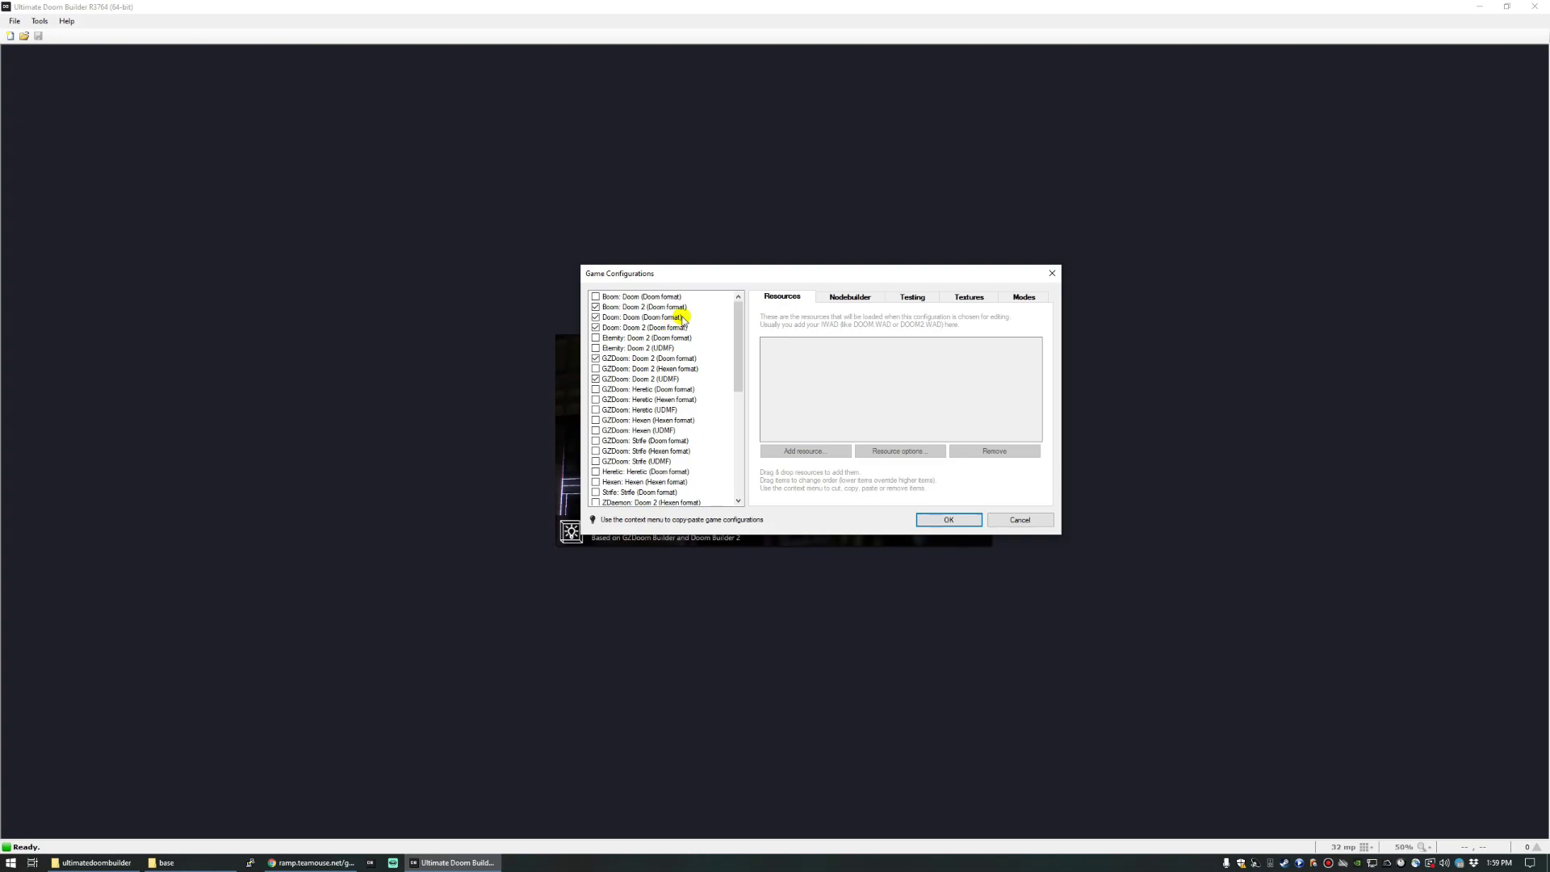
click(690, 329)
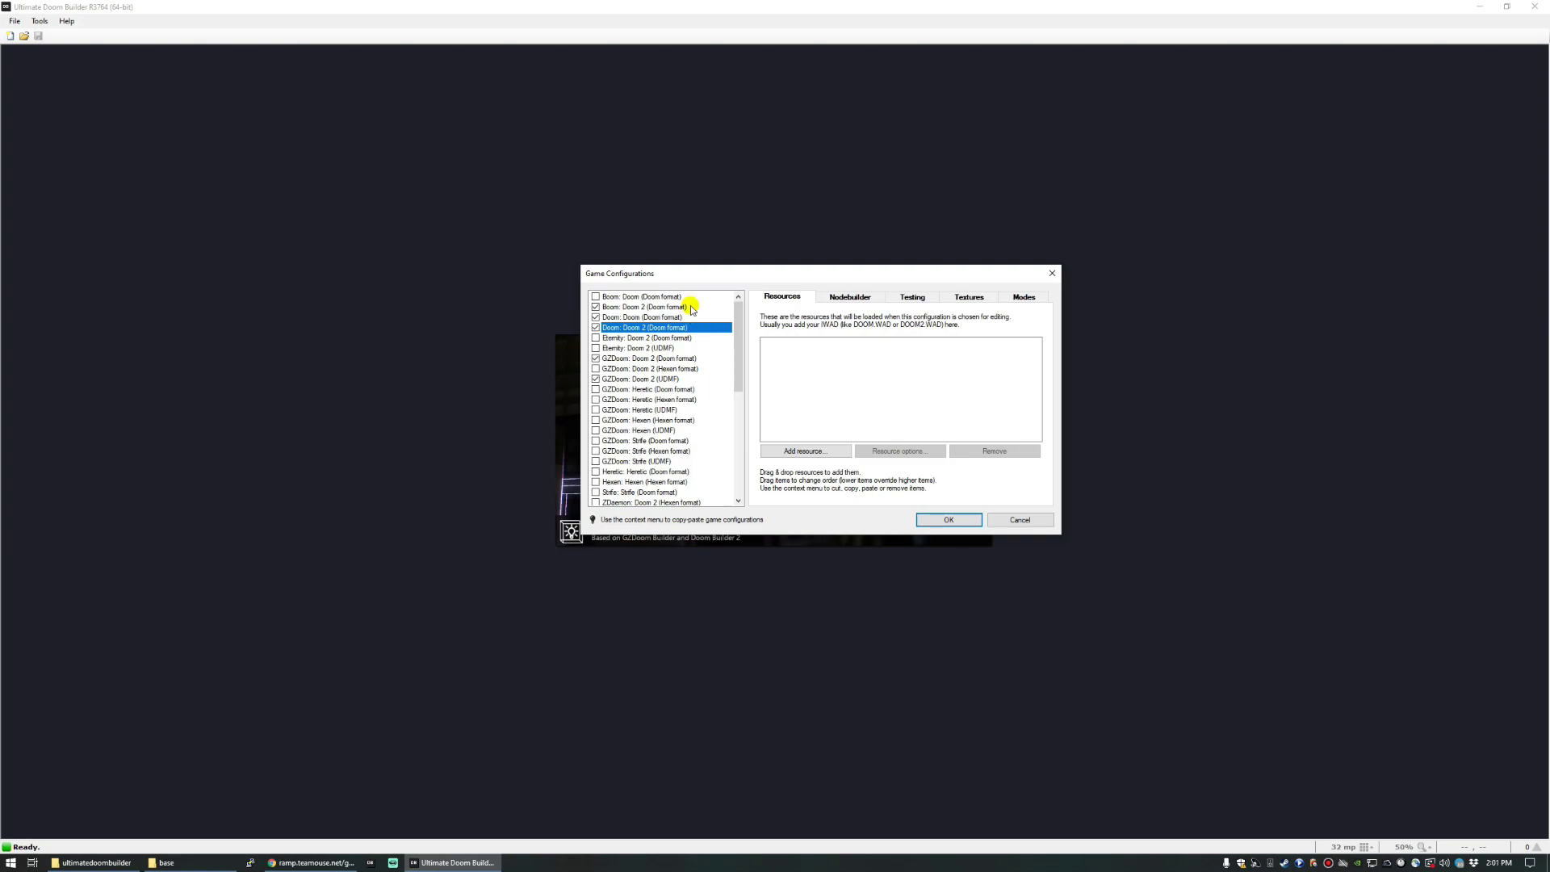
click(682, 307)
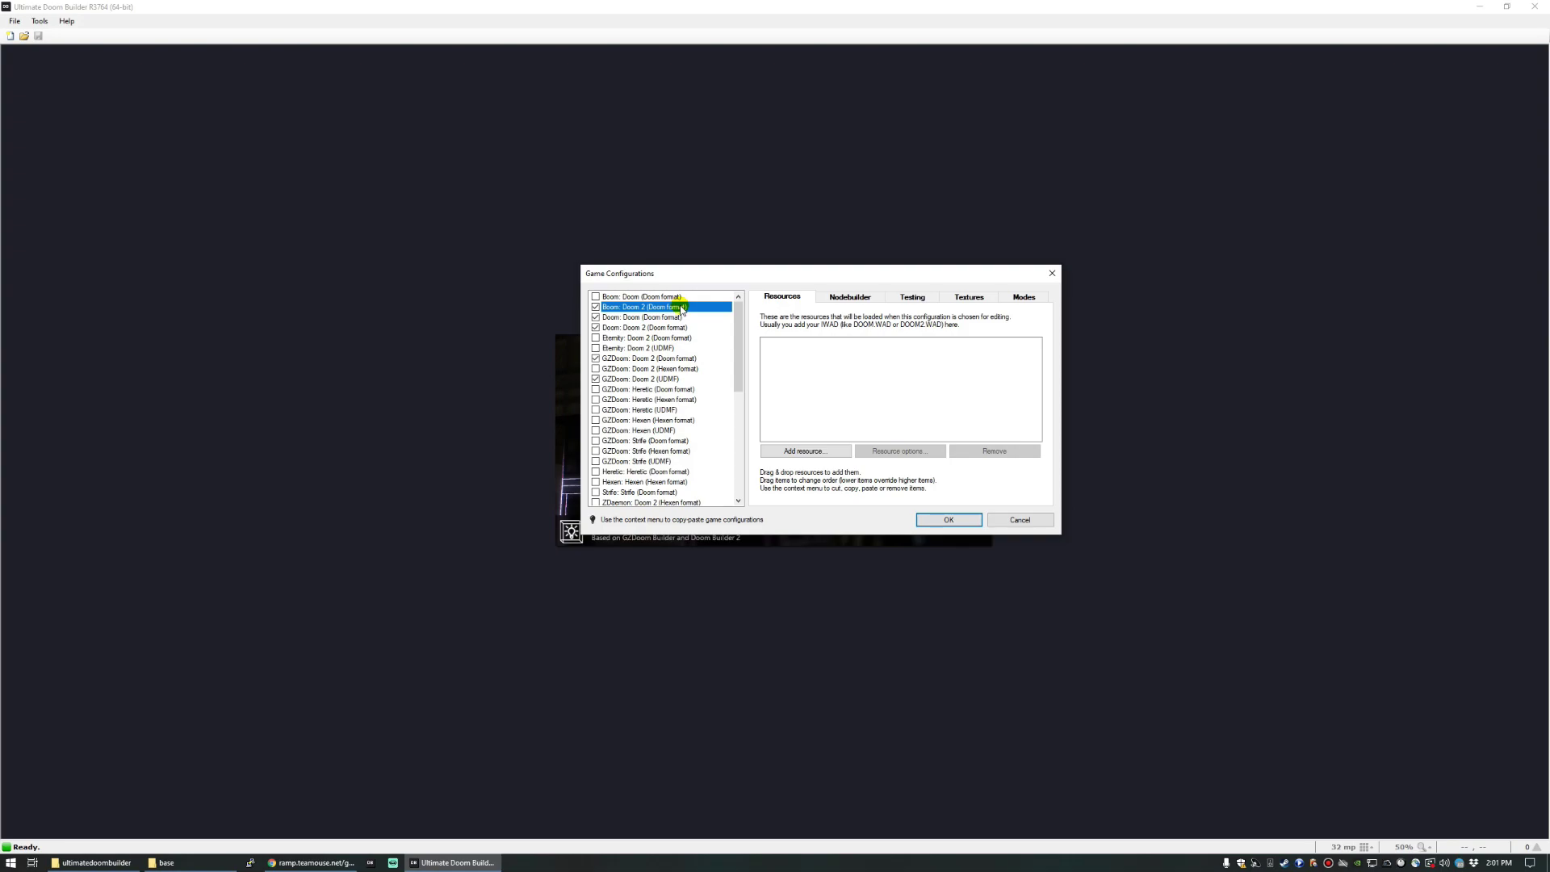
click(680, 379)
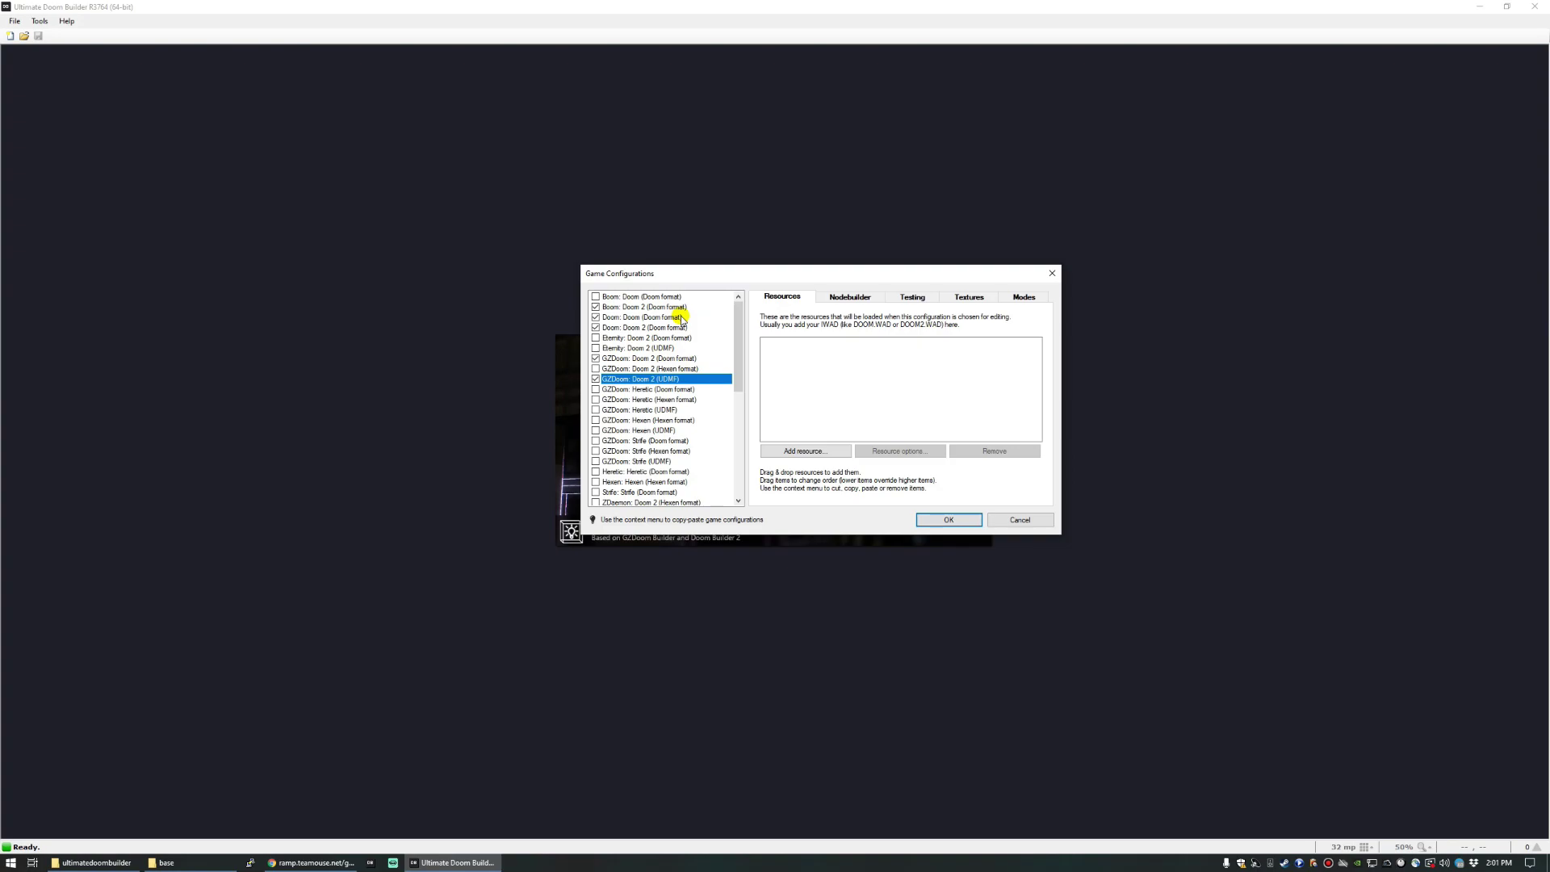
Check Doom: Doom's resources, then start adding a resource to Doom: Doom 2 (Doom format).
click(680, 318)
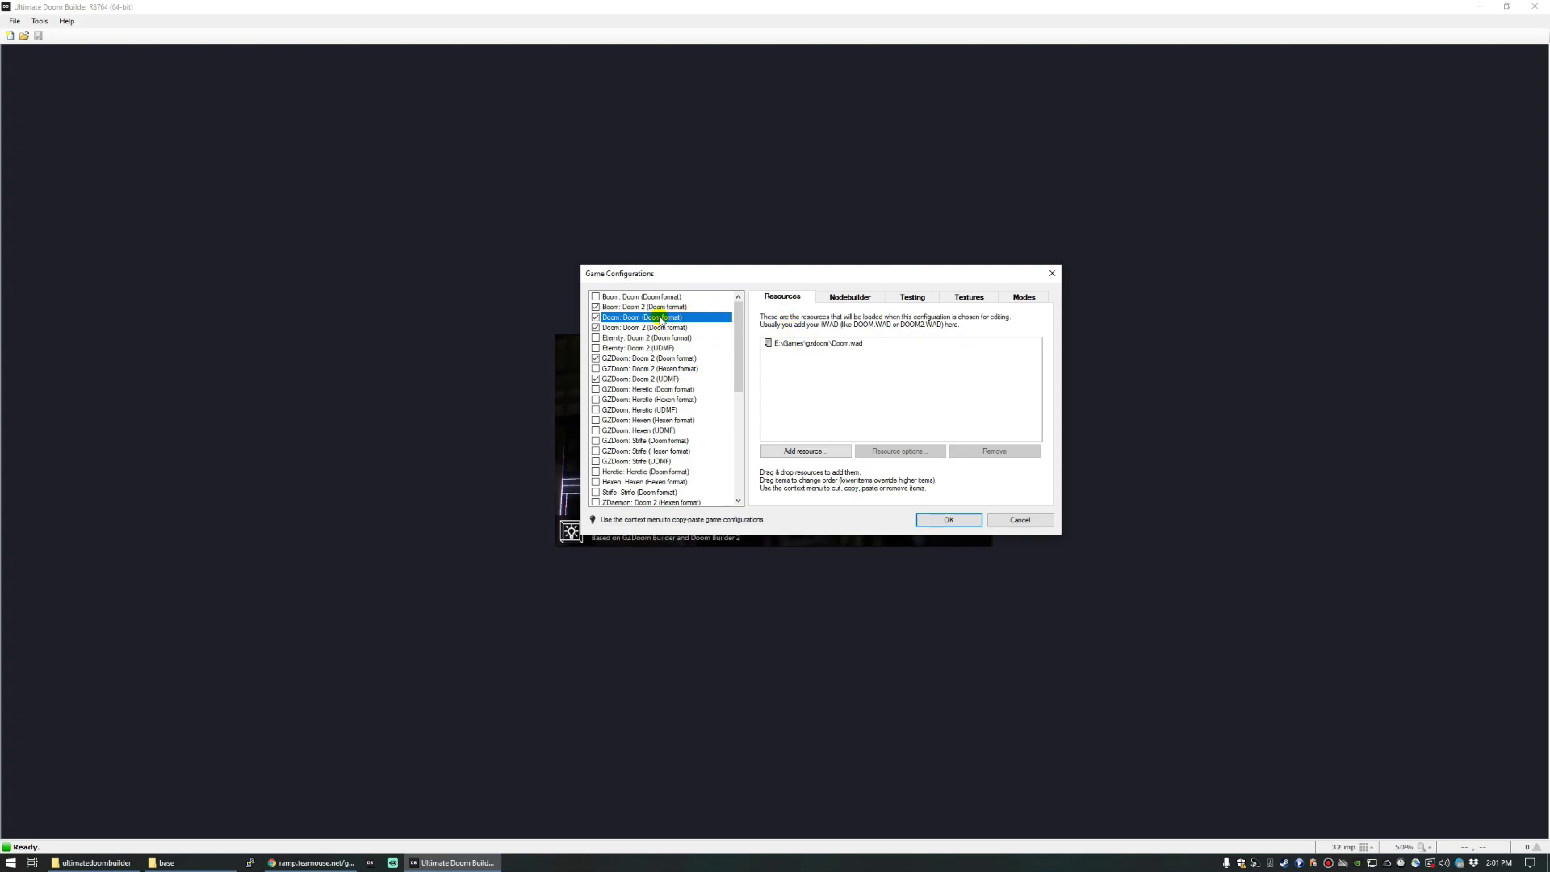
click(655, 327)
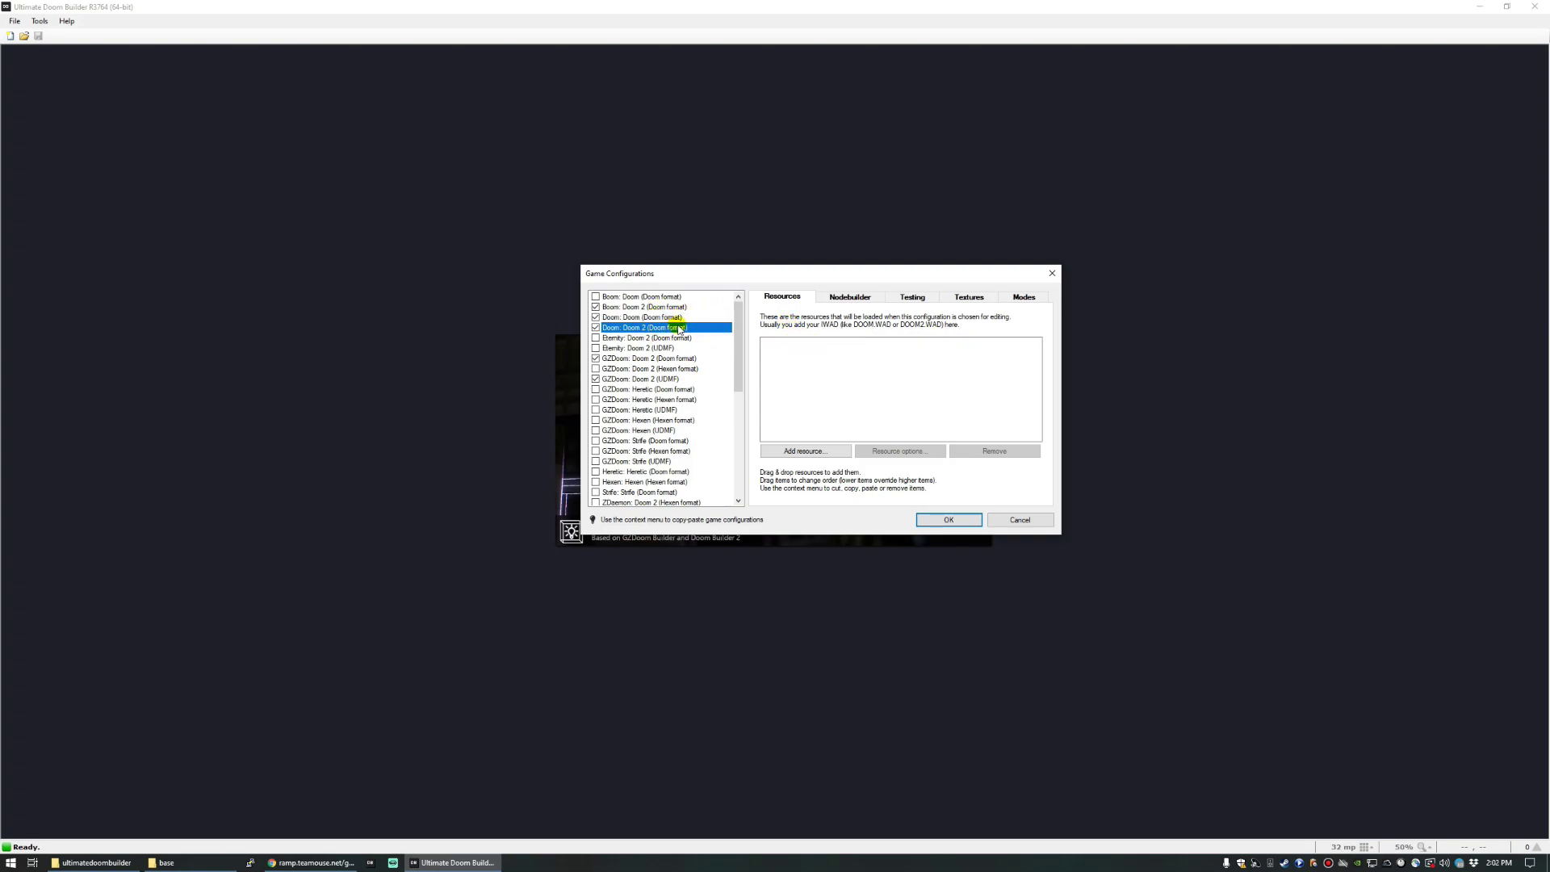
click(799, 450)
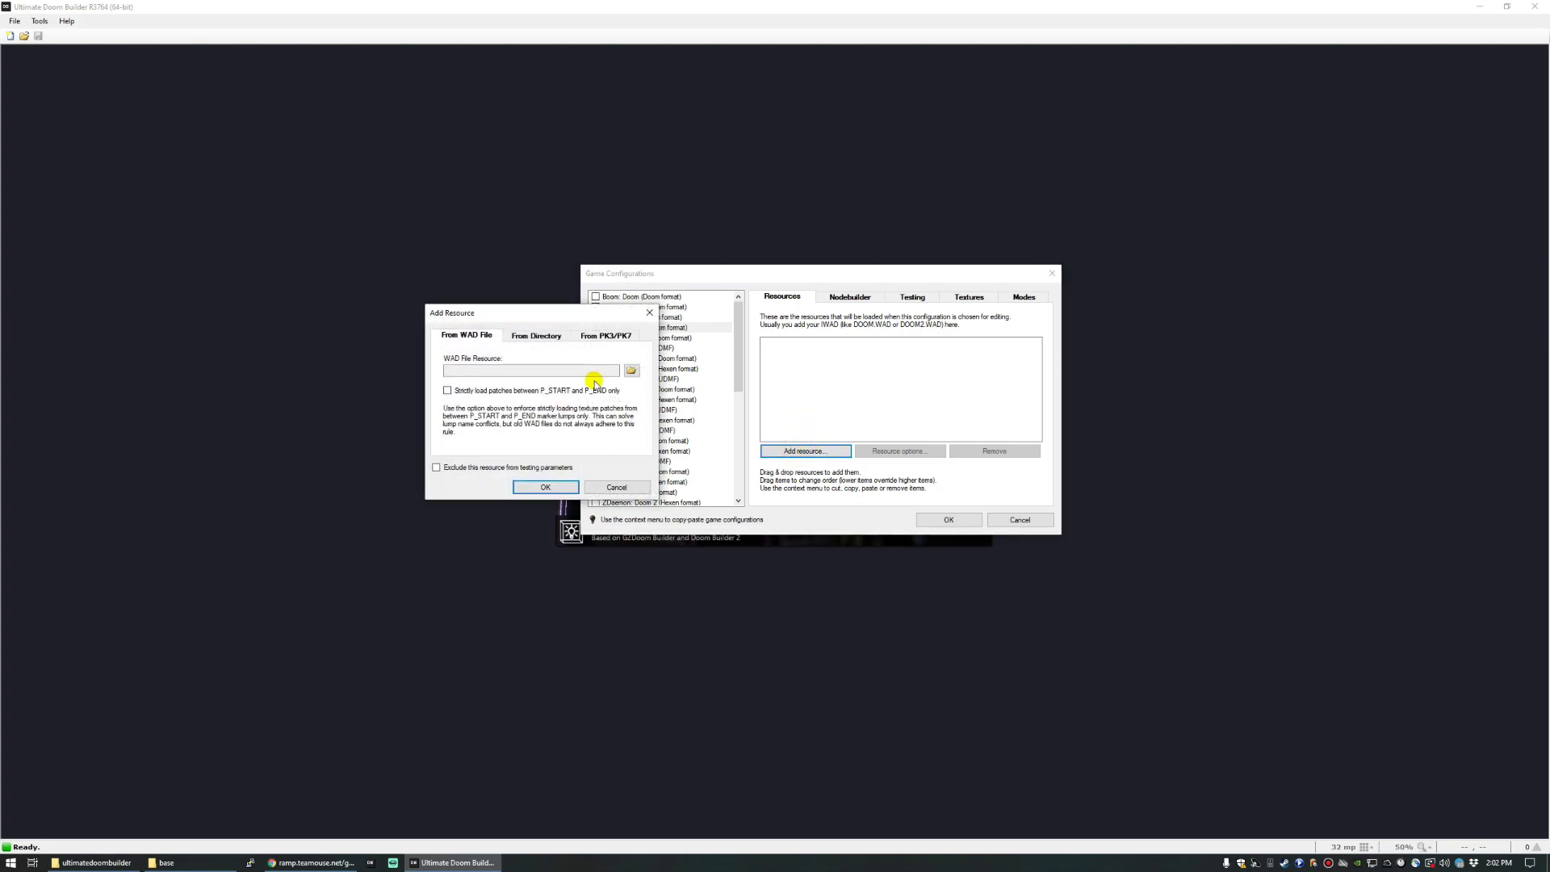
Add DOOM2.WAD from the gzdoom folder as a Doom: Doom 2 (Doom format) resource.
click(629, 370)
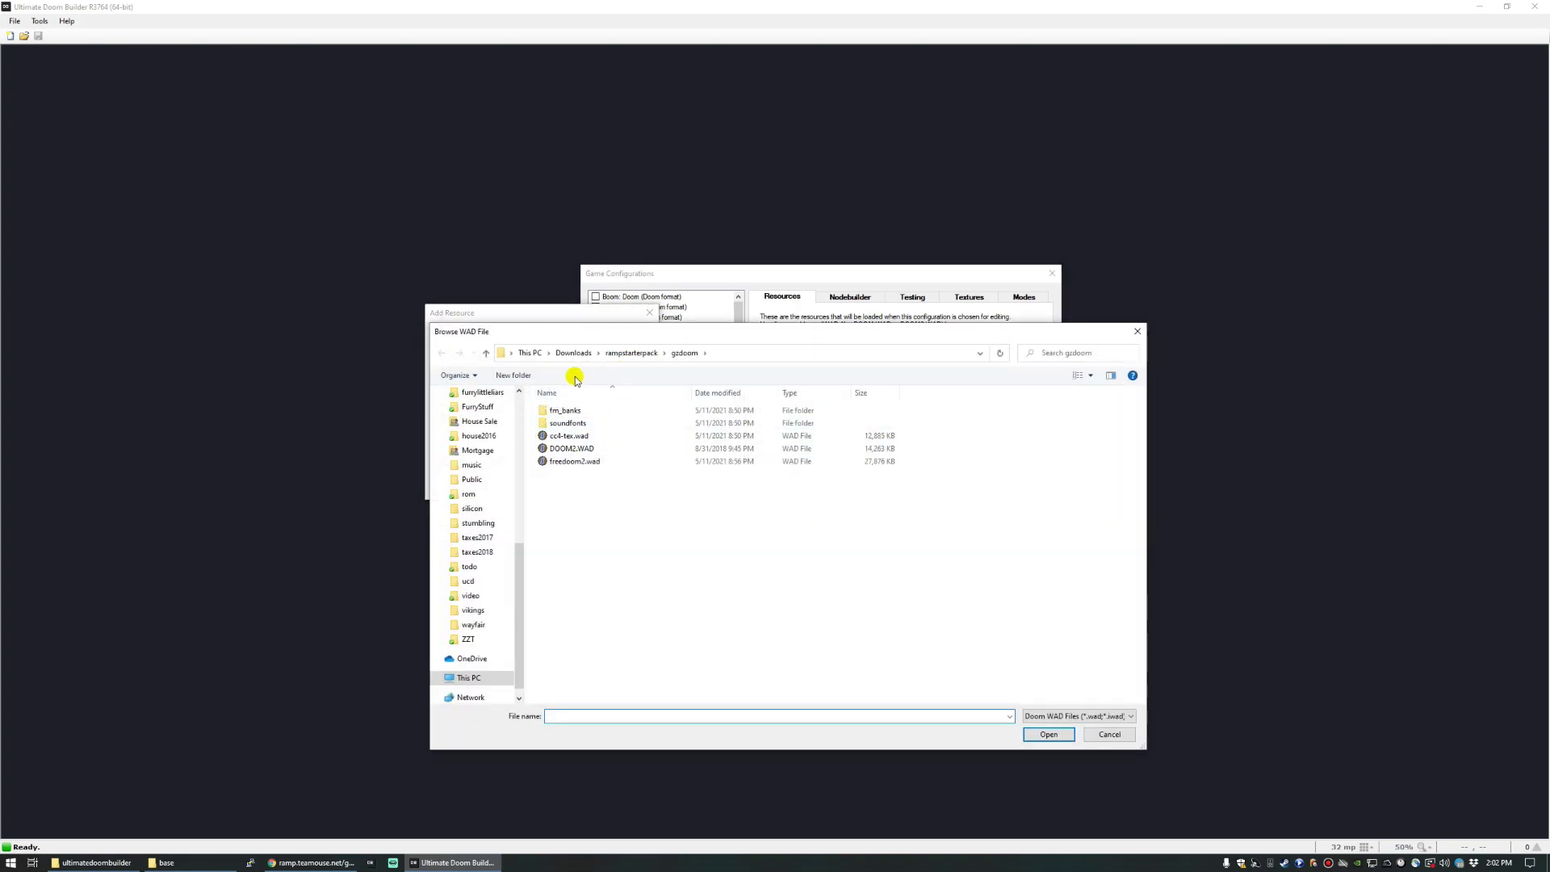
click(579, 455)
click(1033, 735)
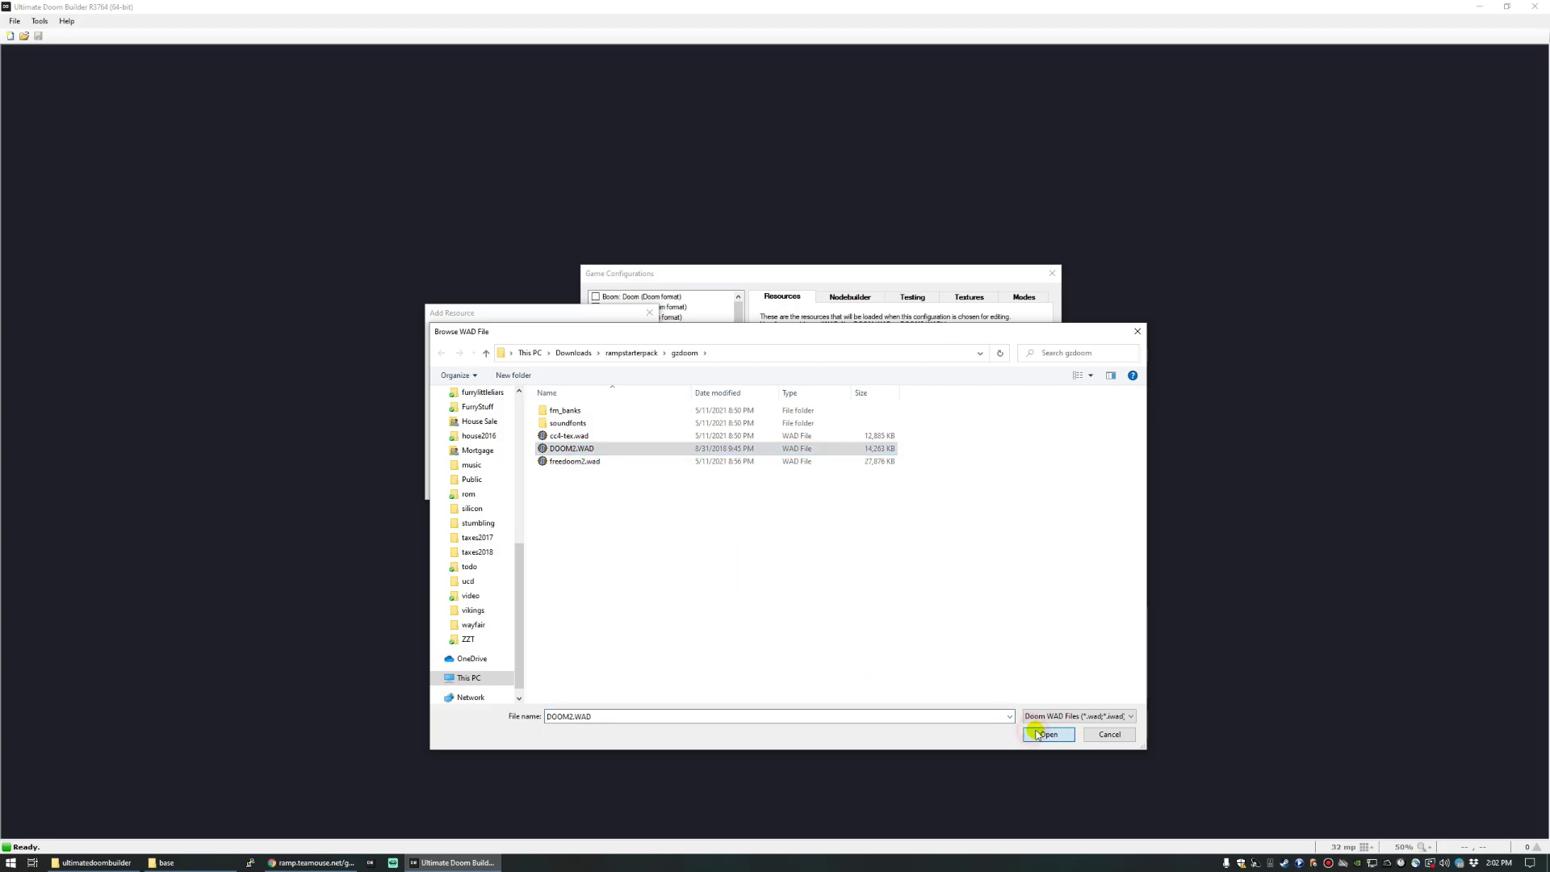
click(535, 488)
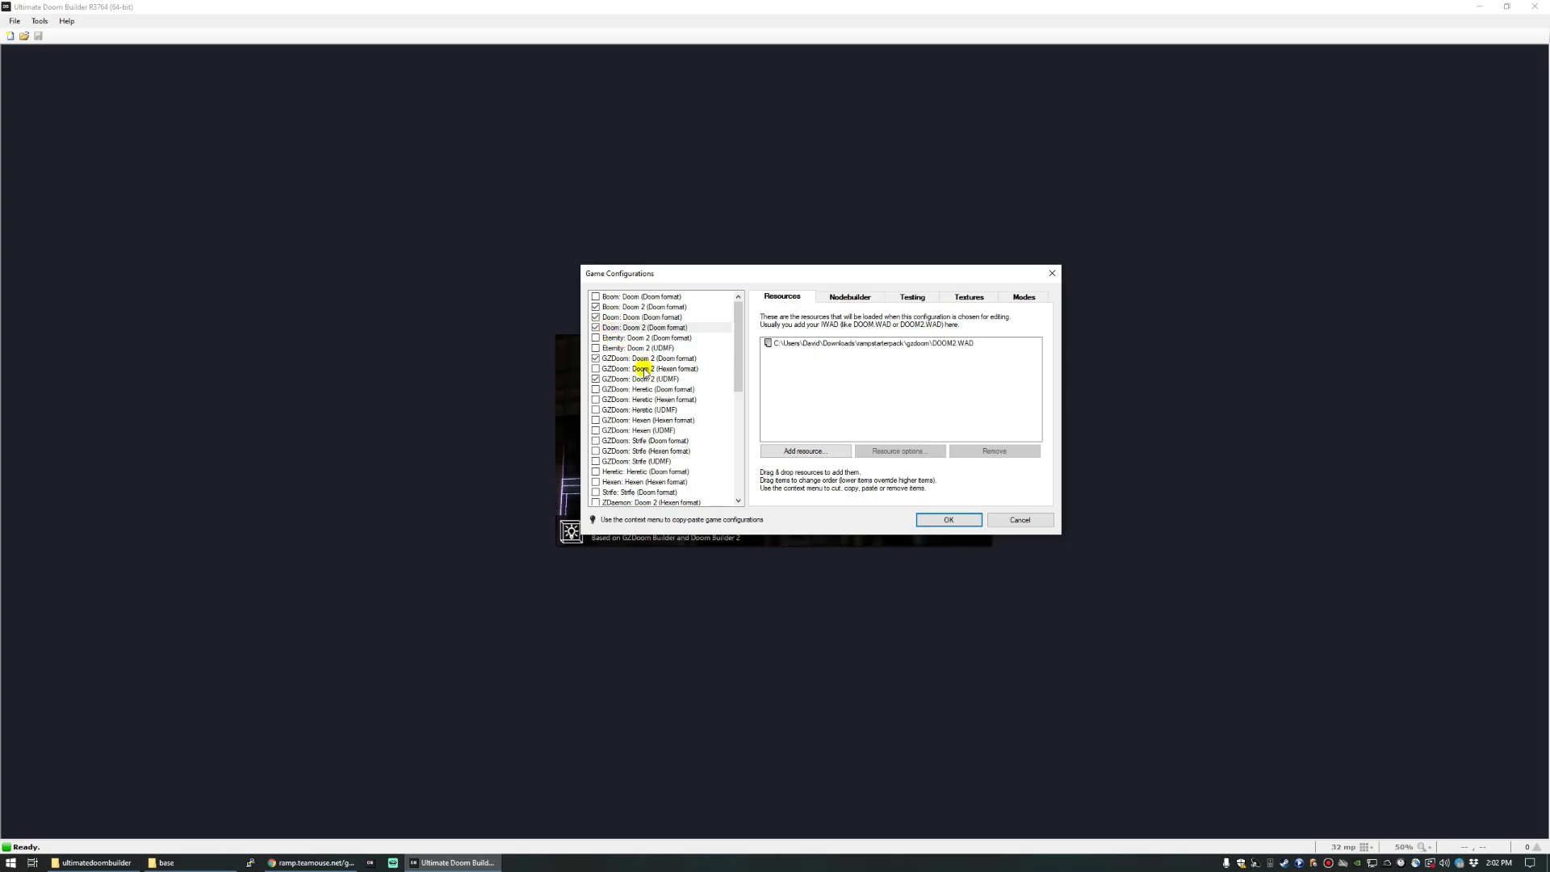
Add freedoom2.wad as a resource for GZDoom: Doom 2 (UDMF).
click(637, 379)
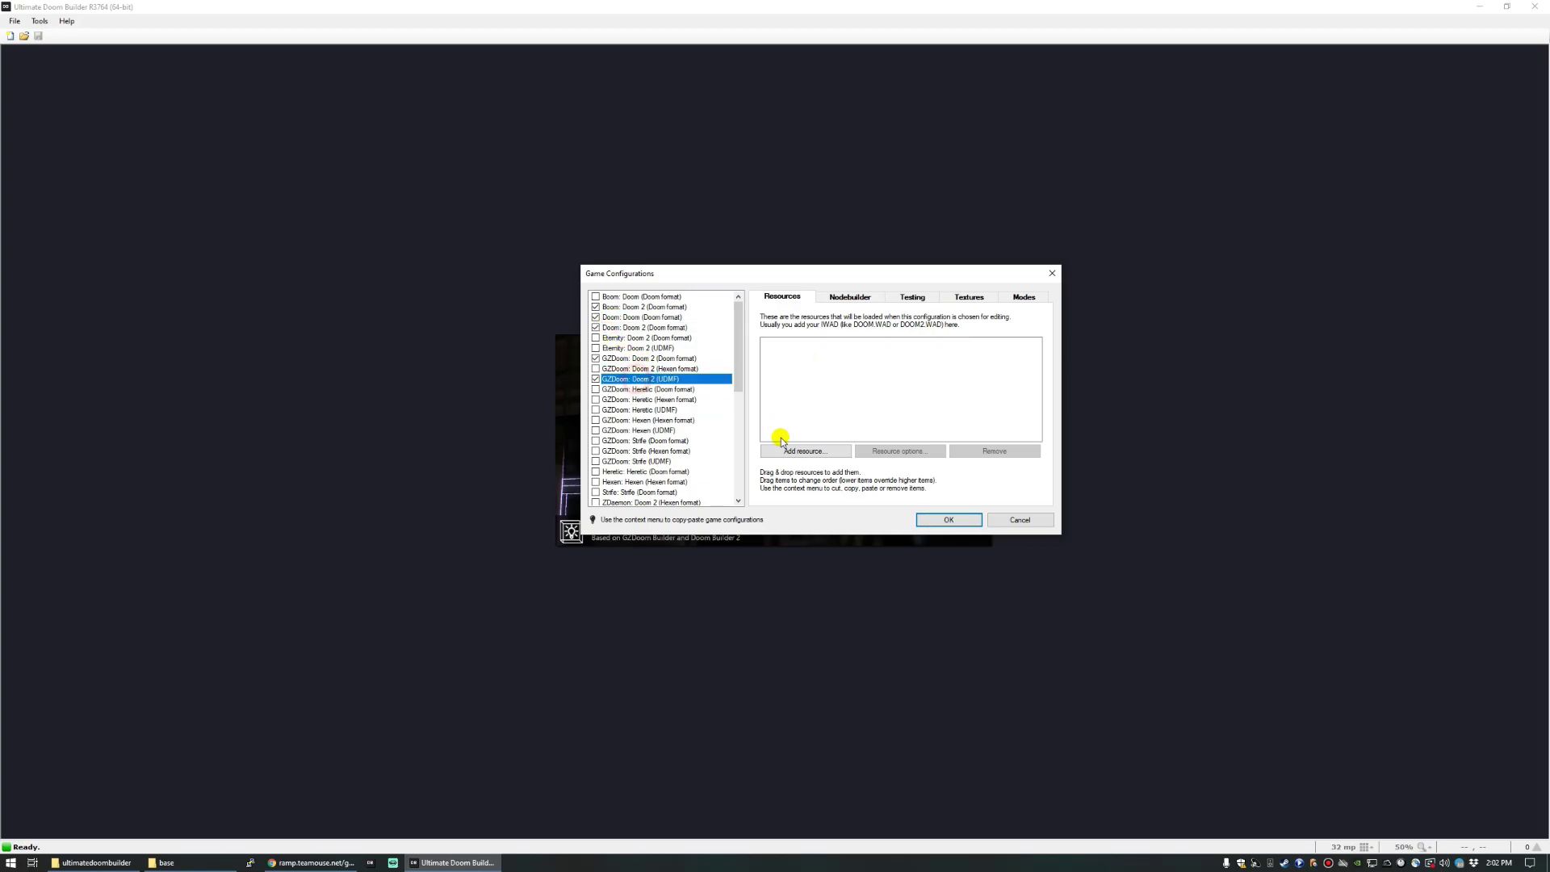
click(793, 452)
click(630, 375)
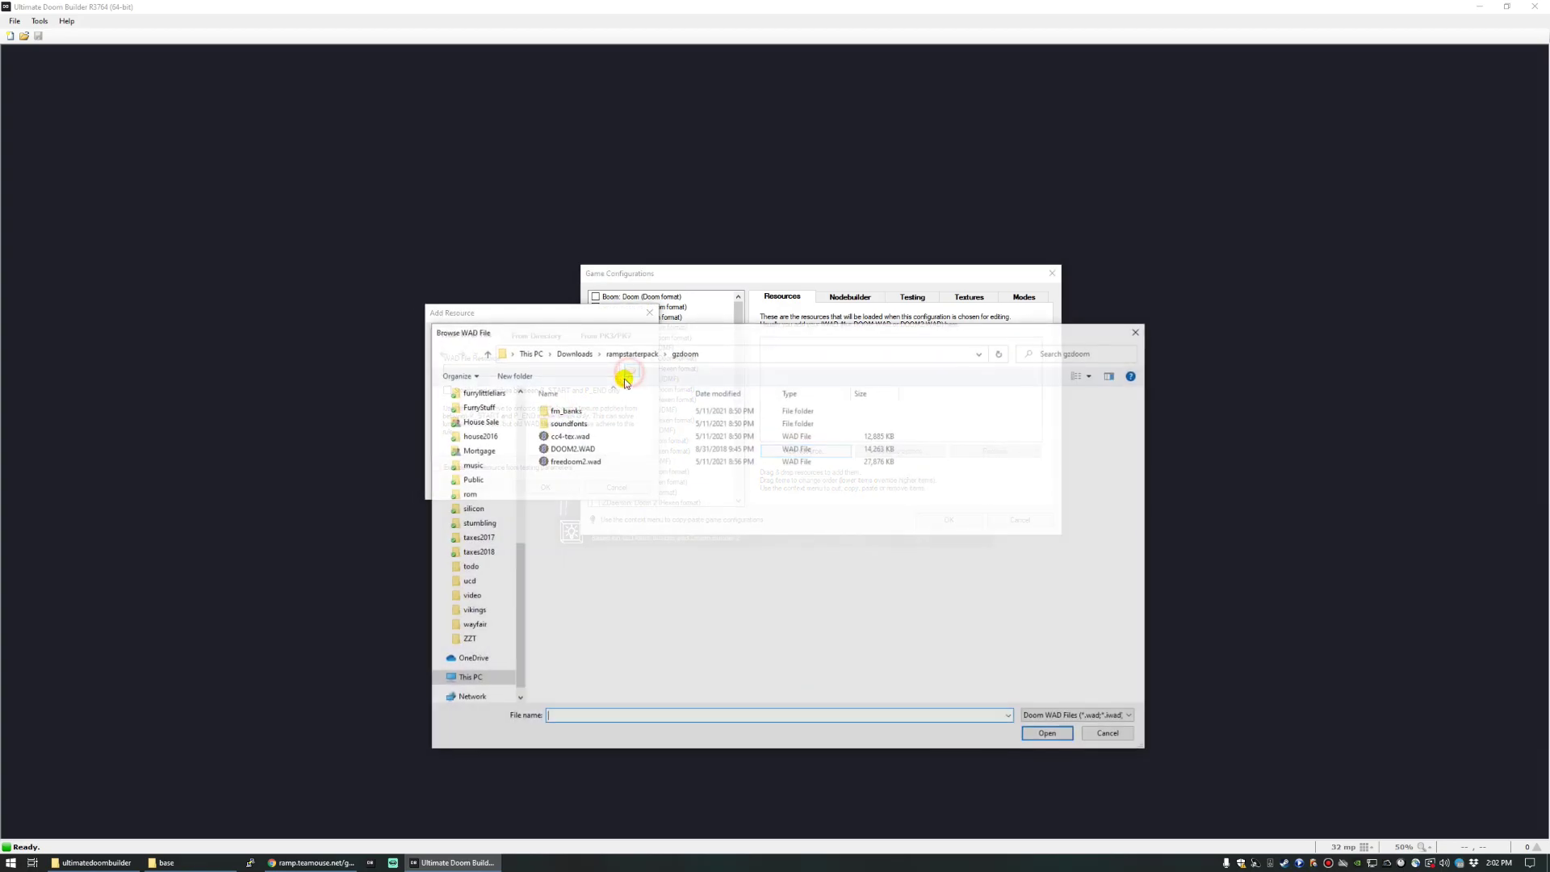
double_click(567, 463)
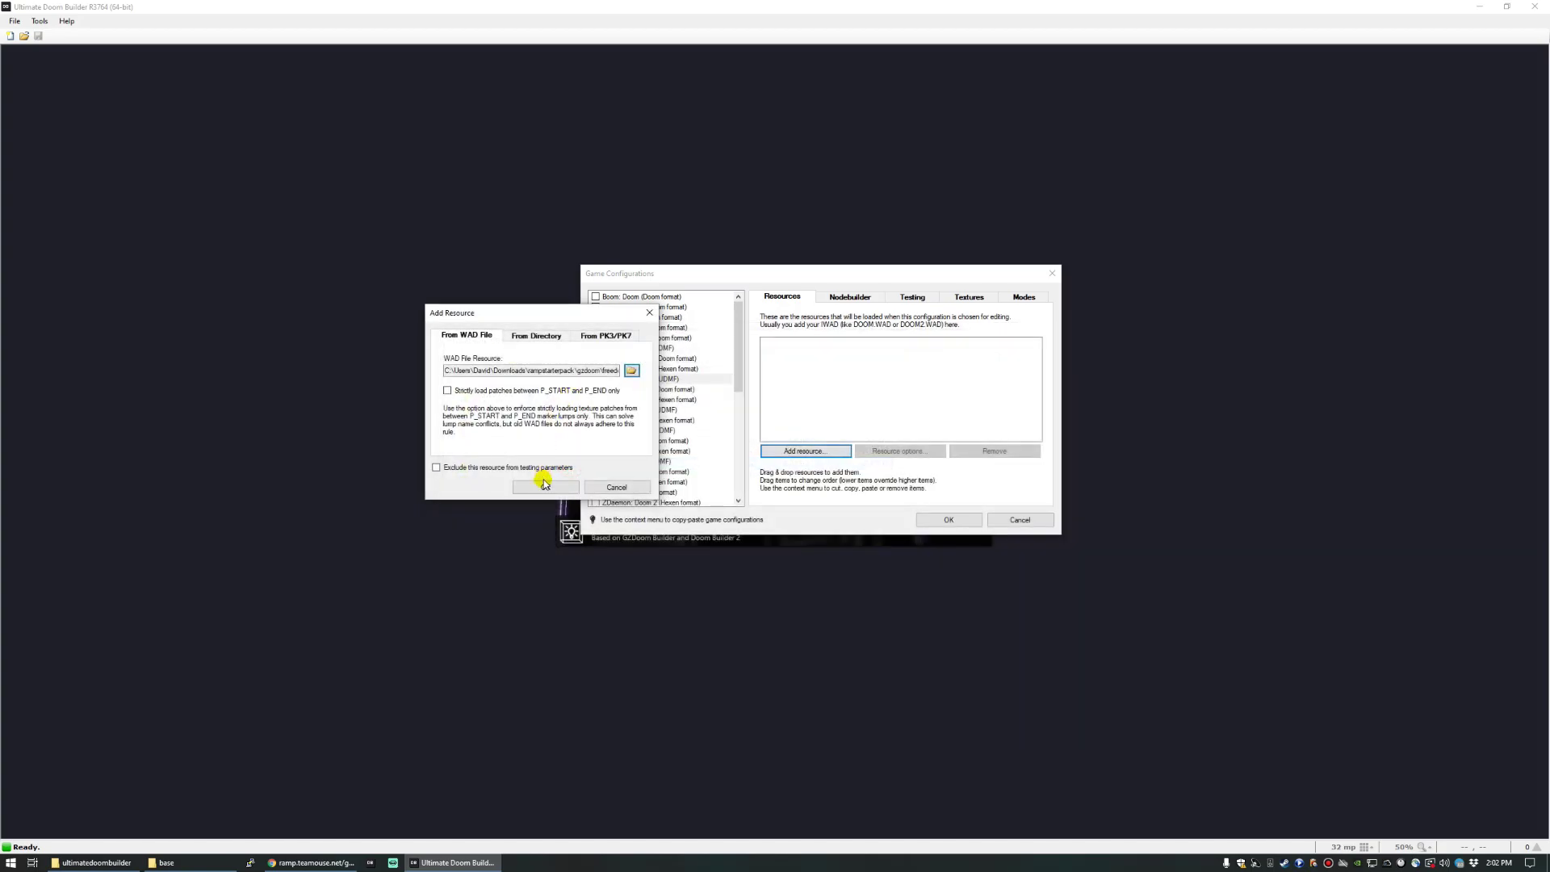
click(544, 487)
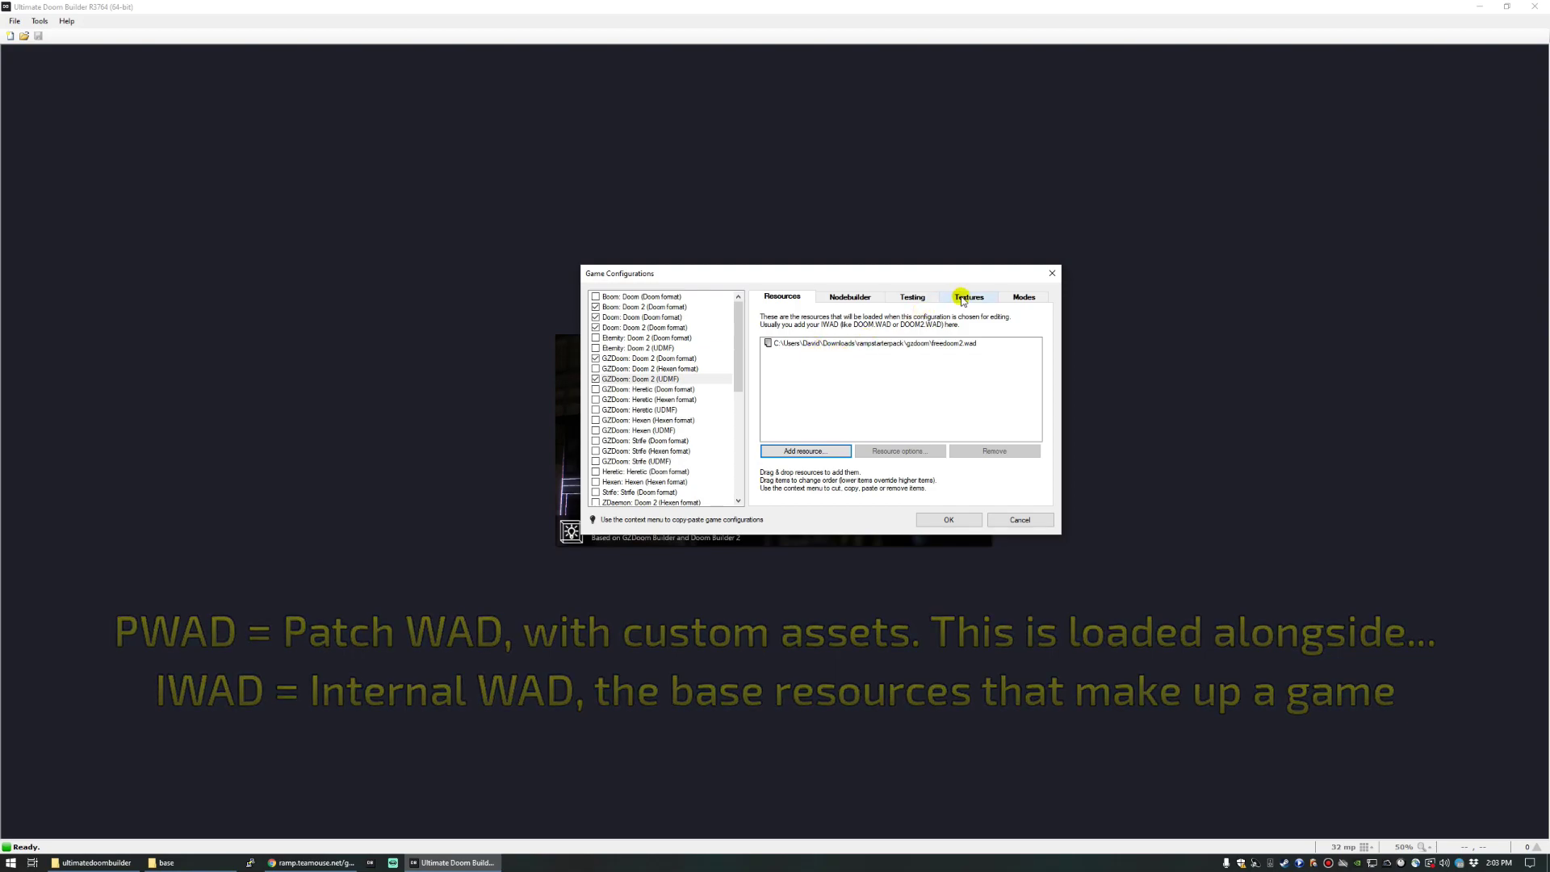
Add Downloads\rampstarterpack\gzdoom\gzdoom.exe as a test engine in the Testing settings.
click(913, 298)
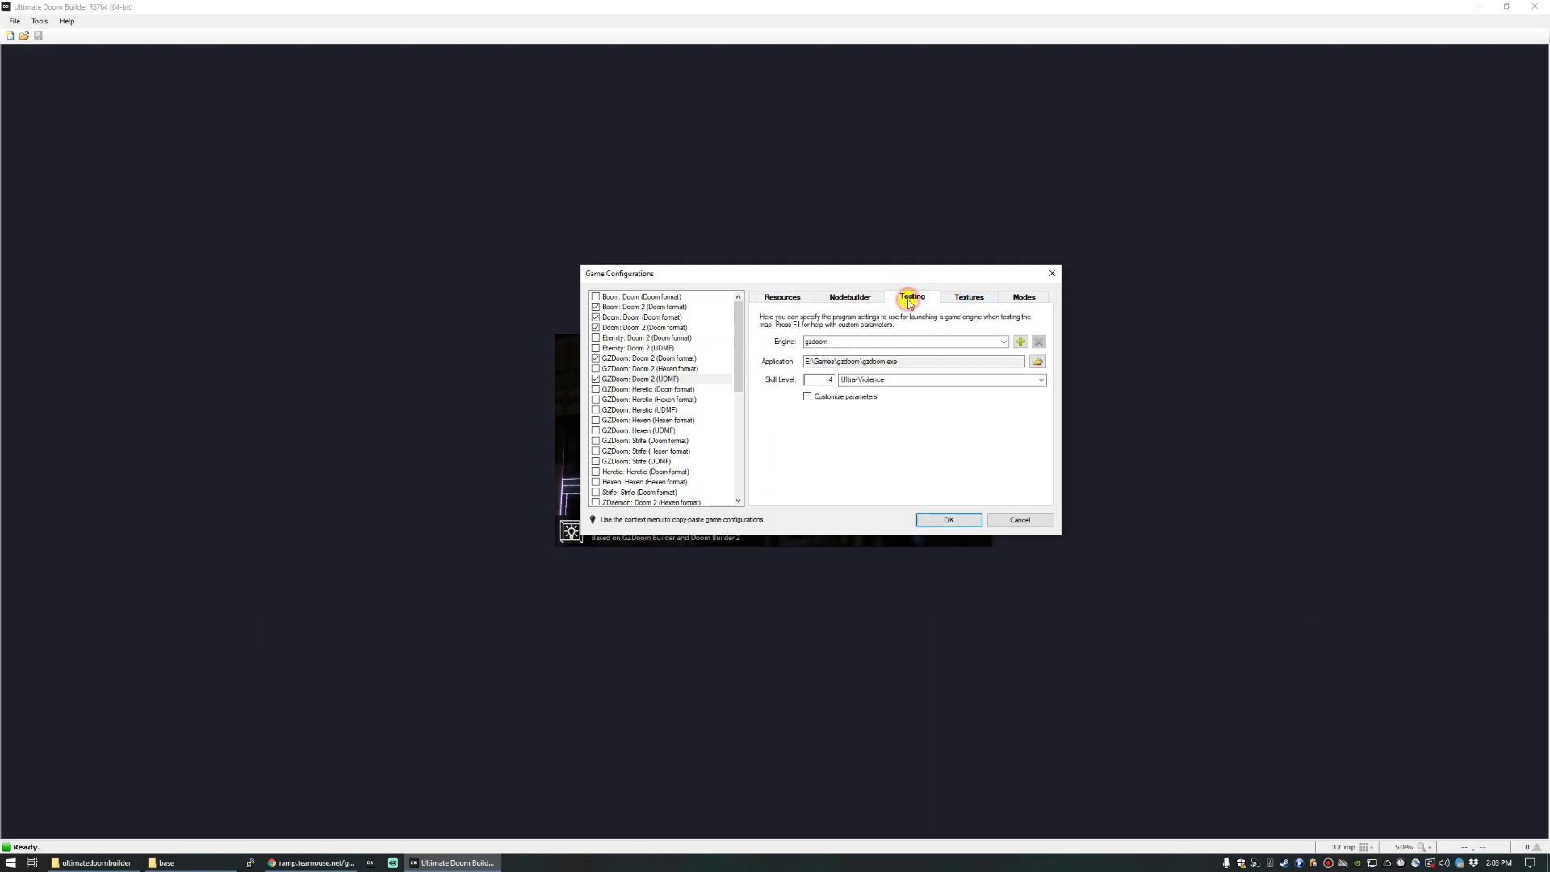
click(1019, 342)
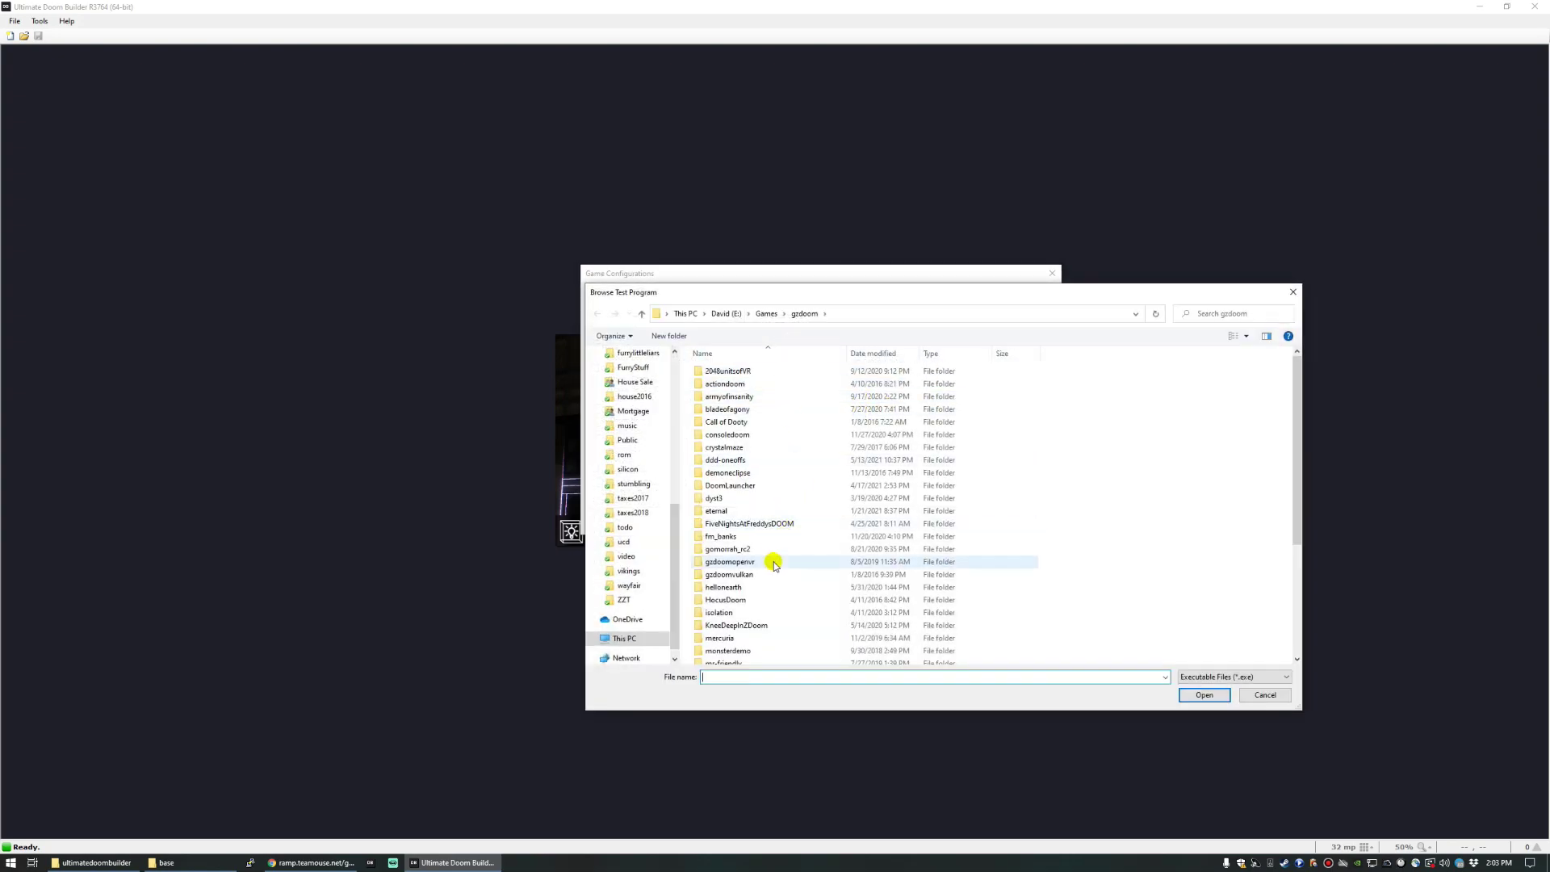
scroll(627, 450, up, 5)
scroll(632, 439, up, 5)
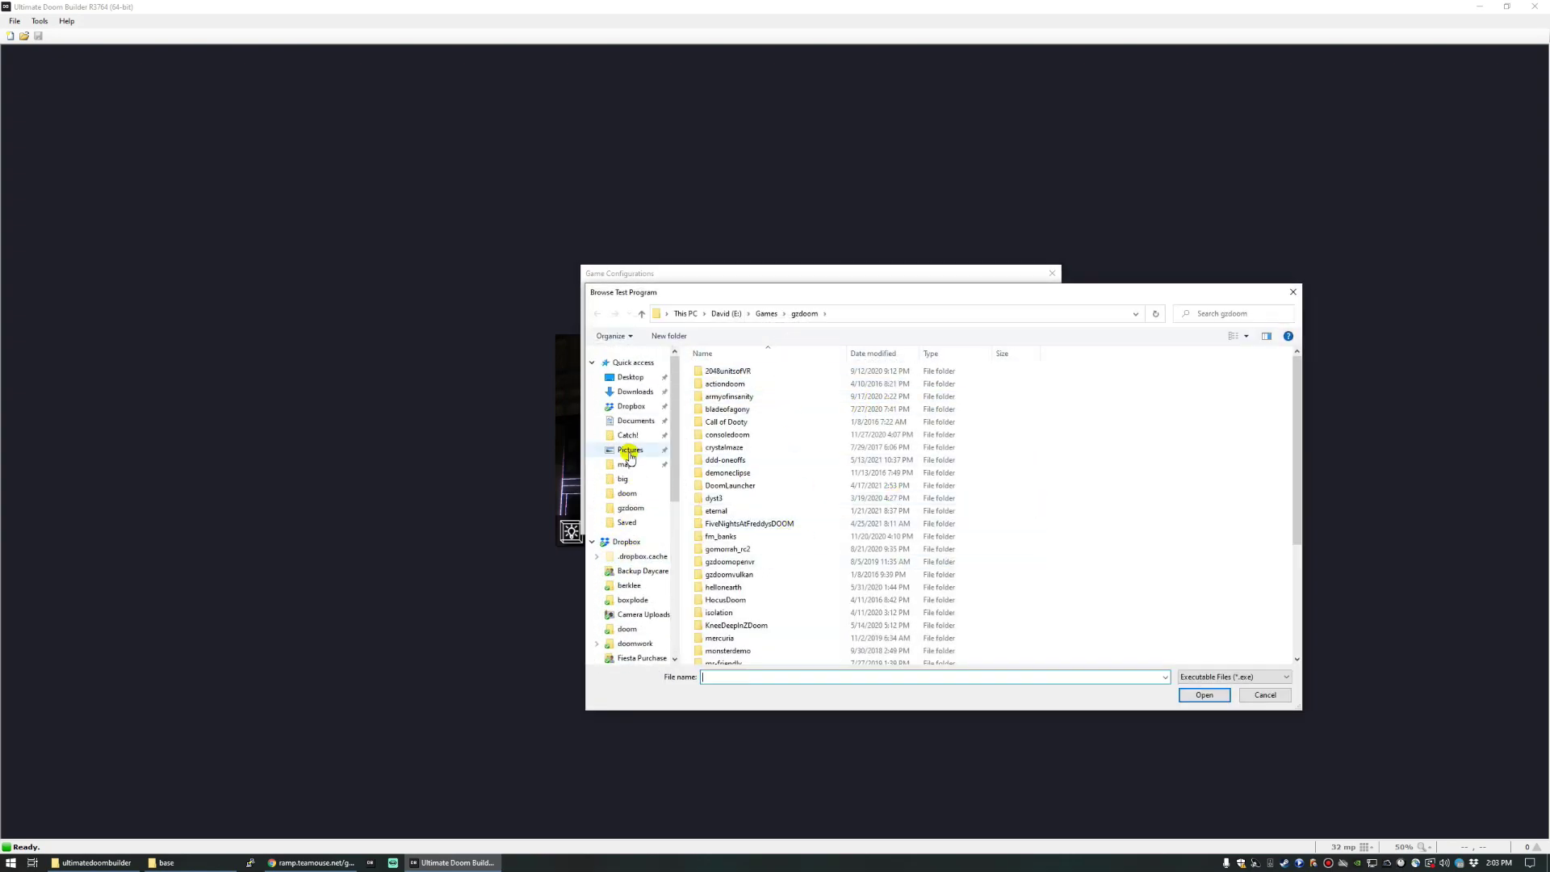
scroll(633, 449, up, 5)
click(634, 390)
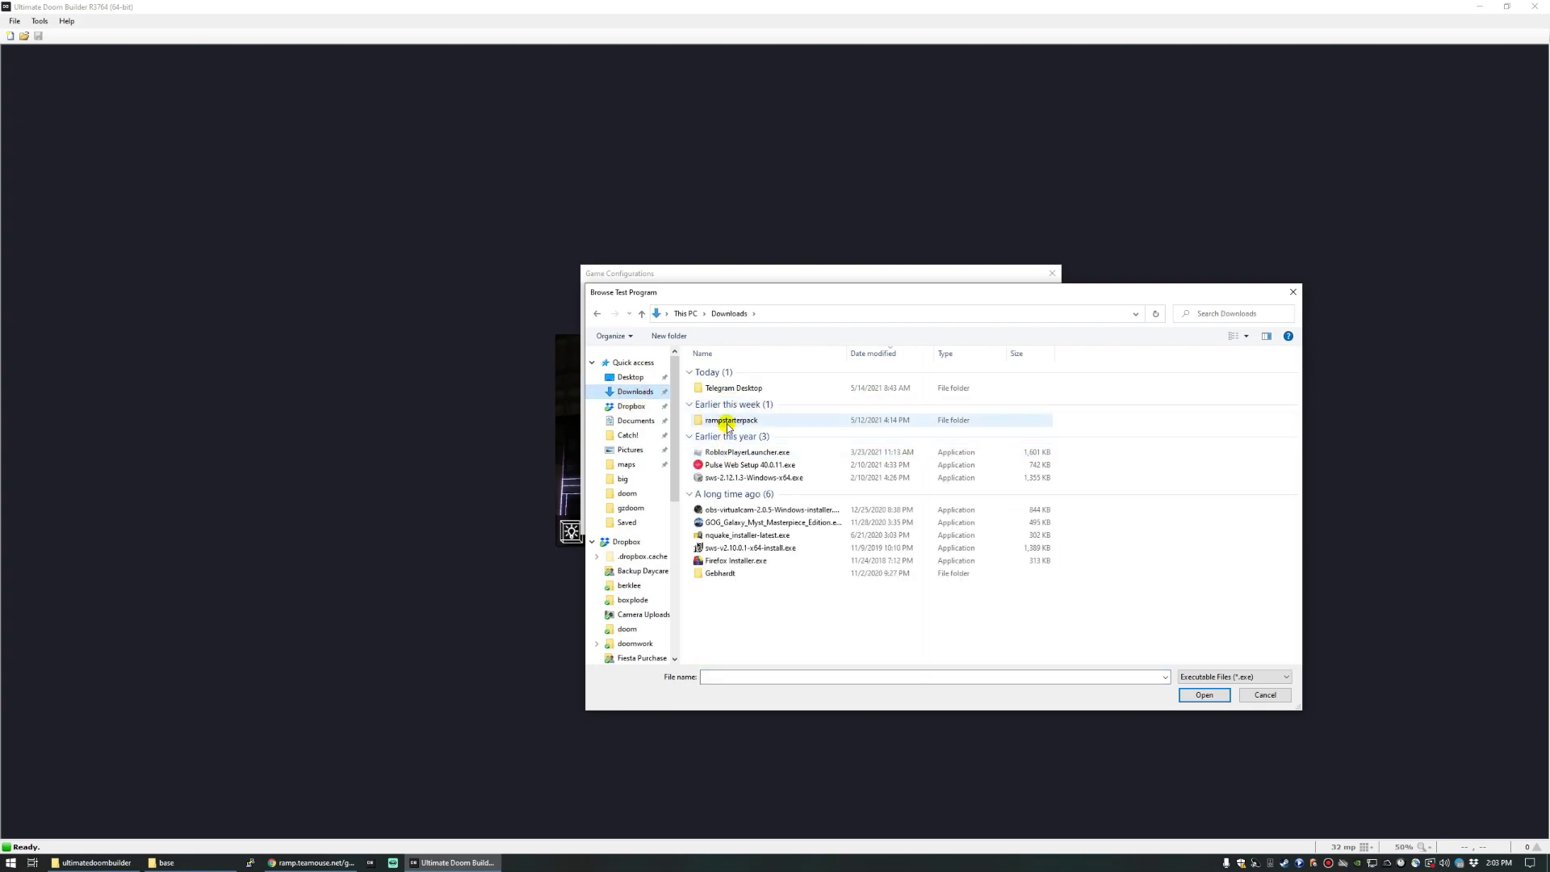
double_click(726, 422)
double_click(723, 370)
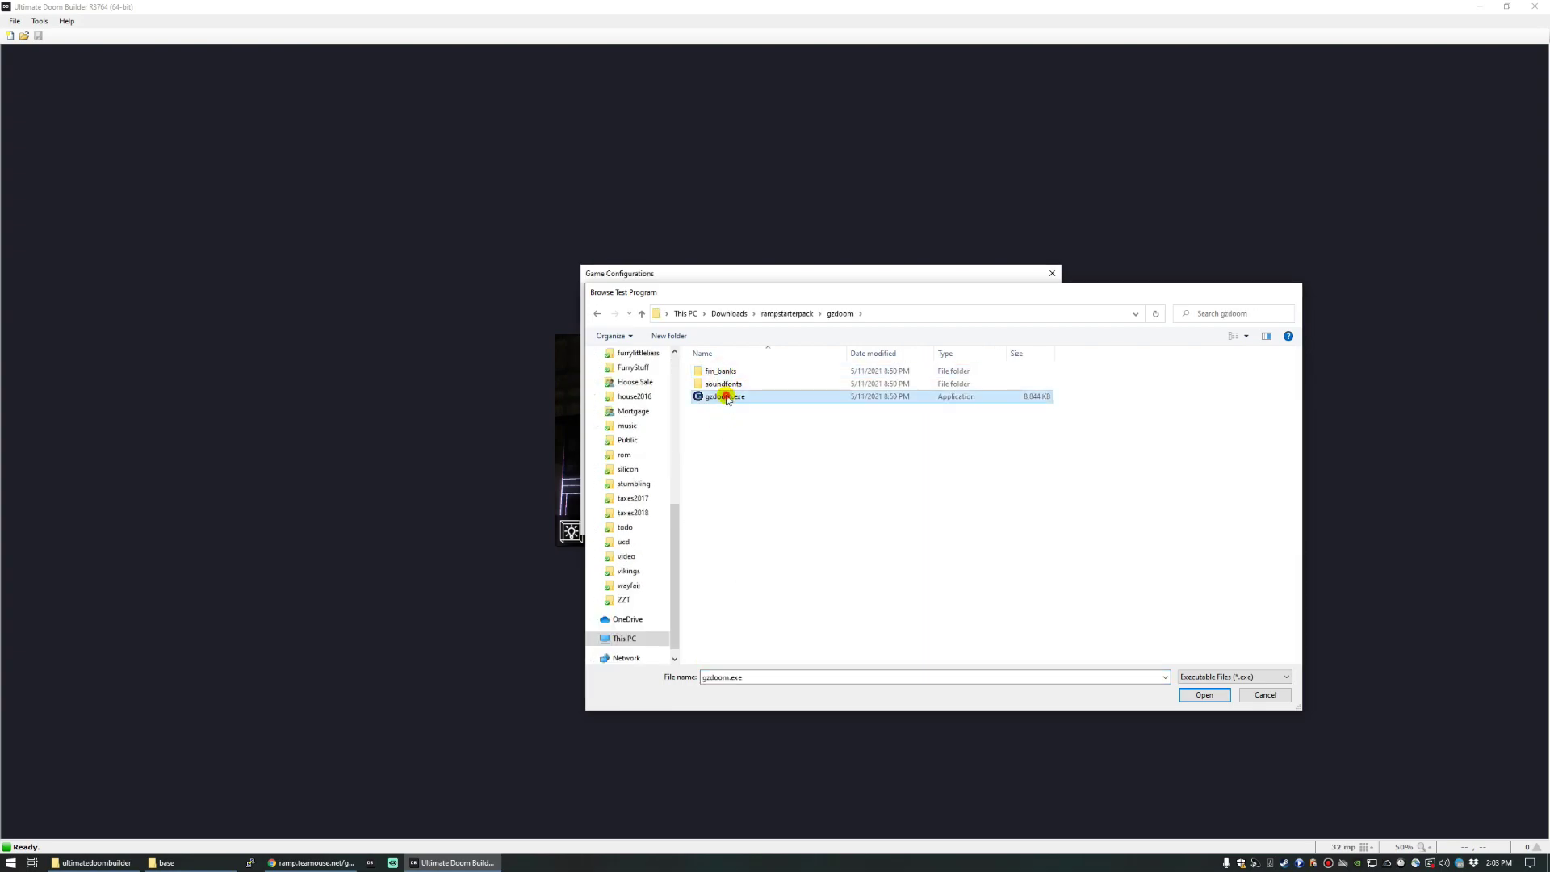
double_click(722, 398)
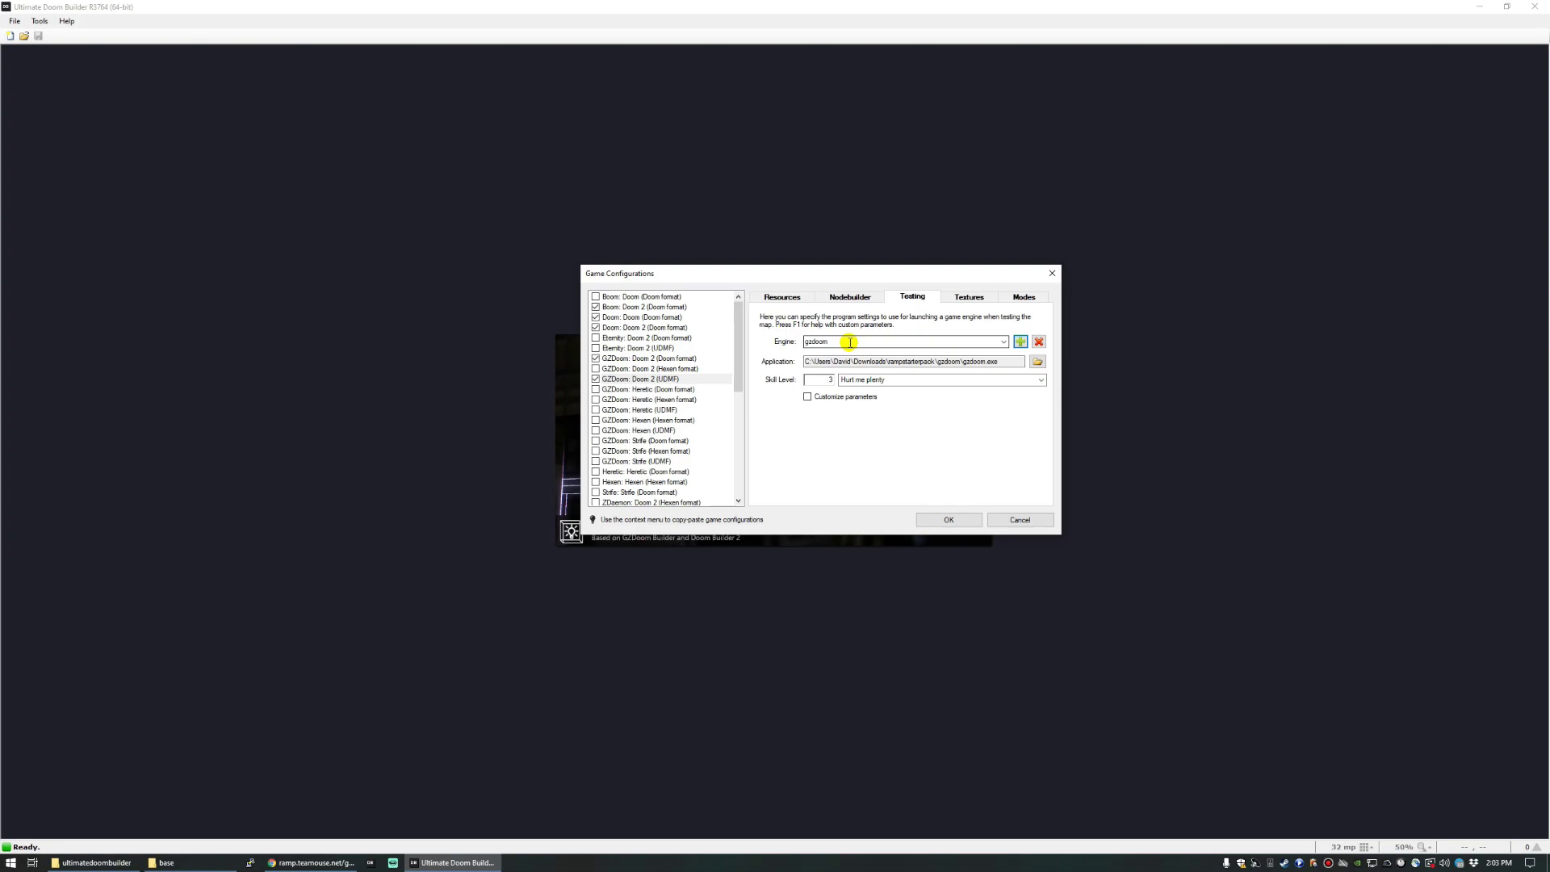
Reselect Doom: Doom 2 (Doom format), add gzdoom.exe as its engine again, and confirm.
click(654, 327)
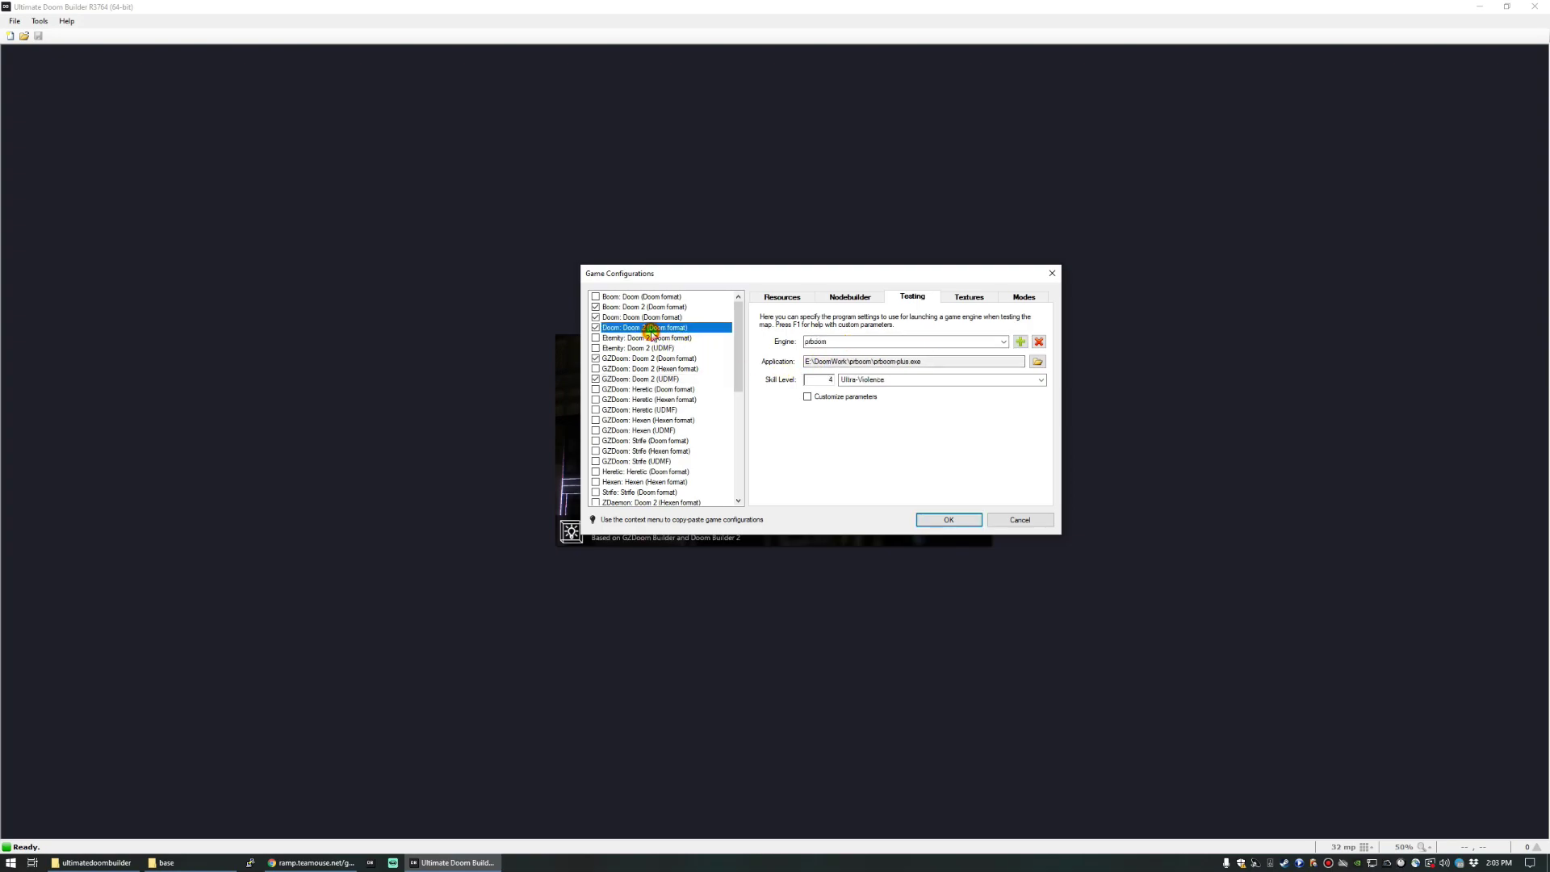
click(814, 341)
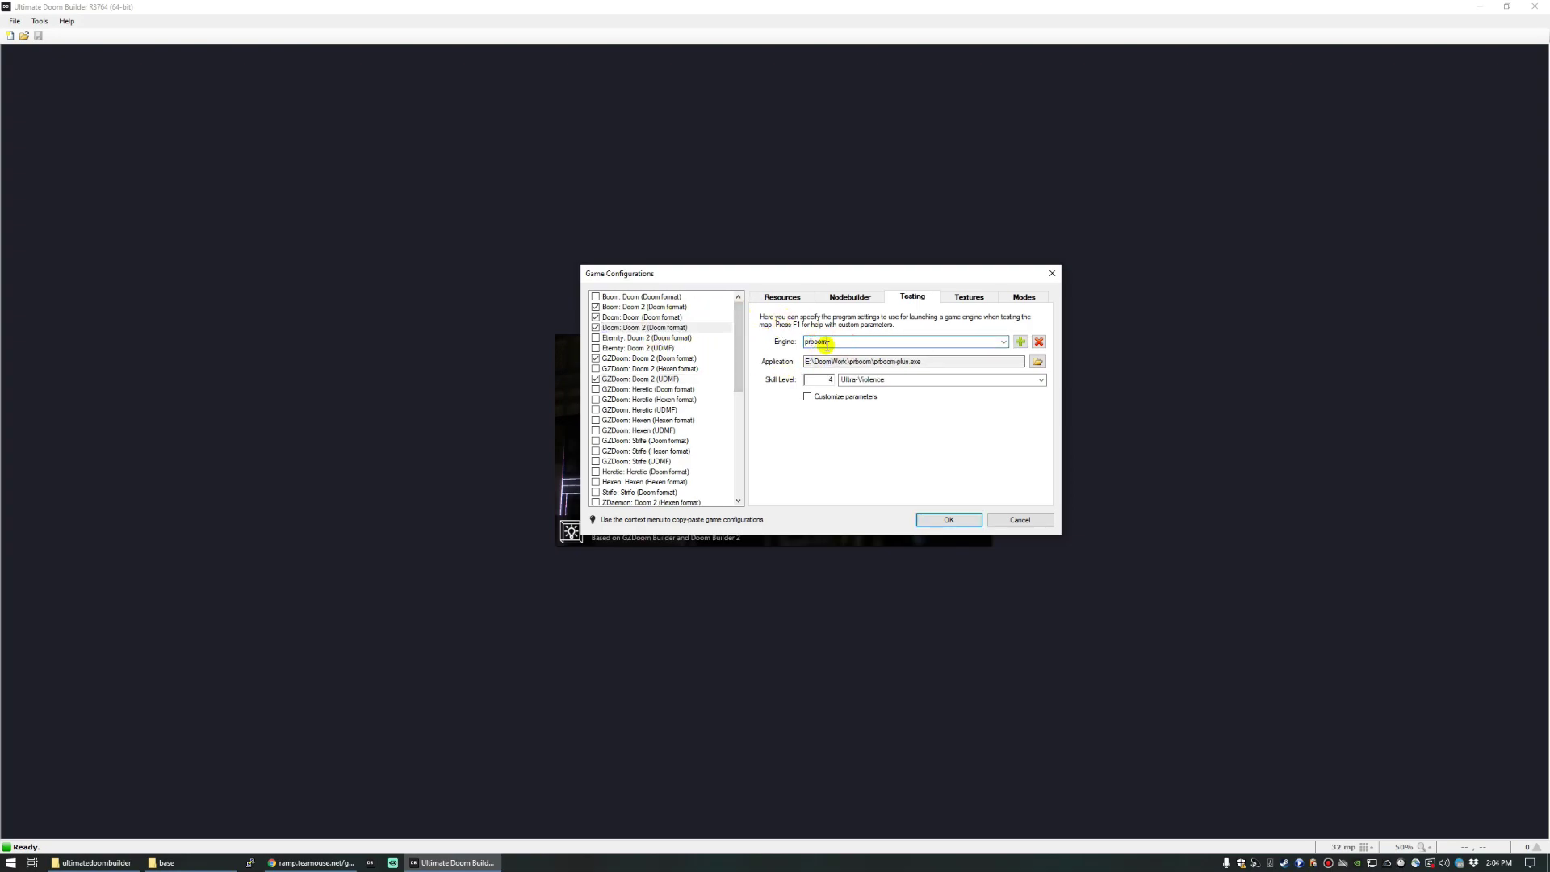
click(1021, 341)
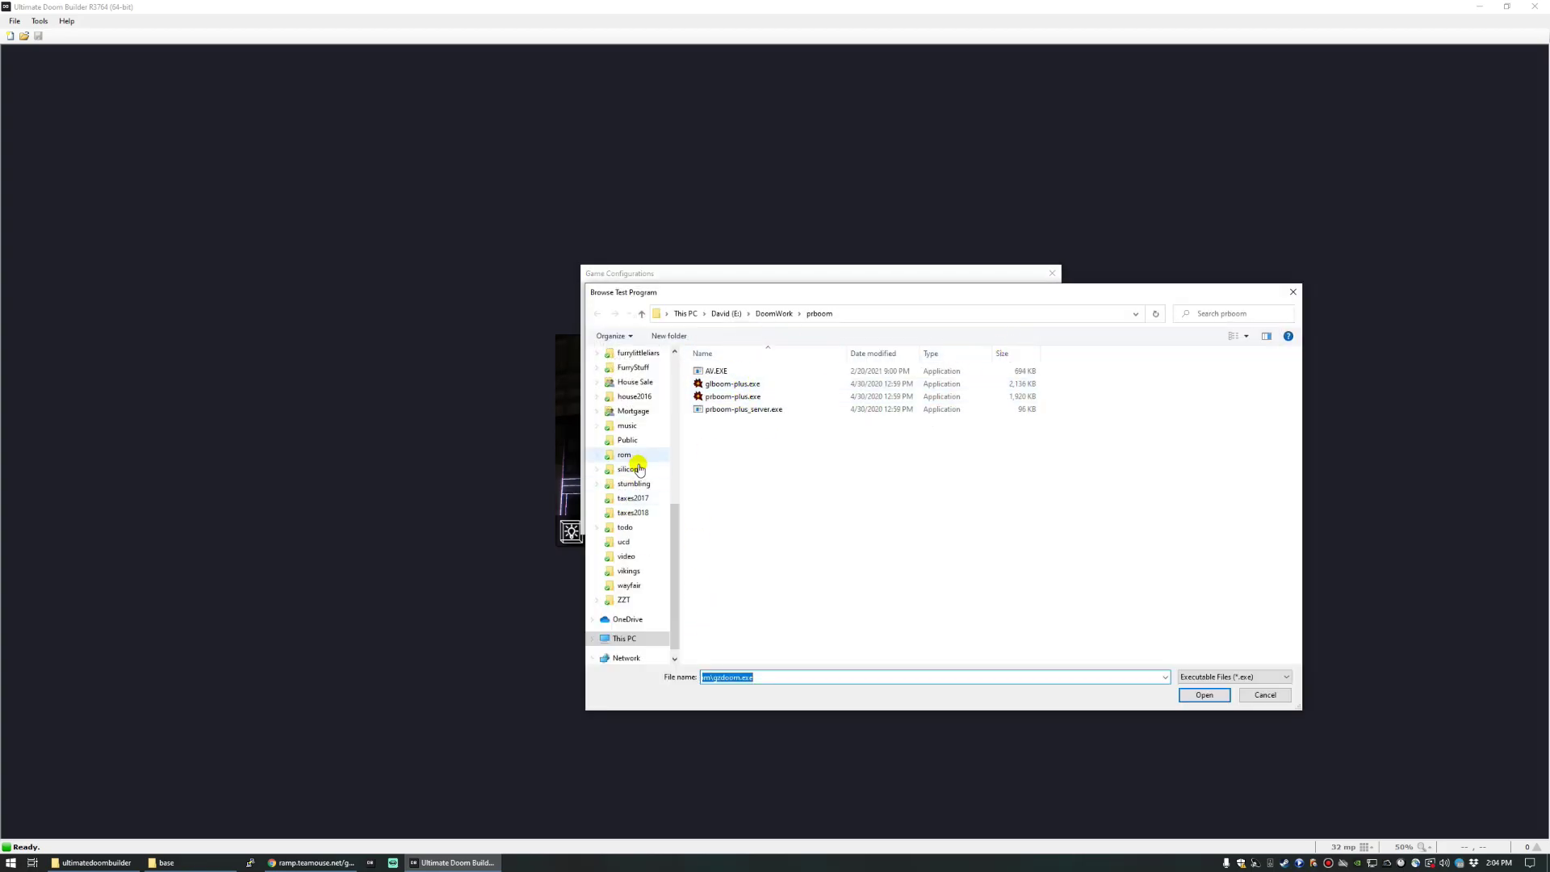
scroll(642, 479, down, 5)
scroll(652, 489, up, 3)
click(635, 391)
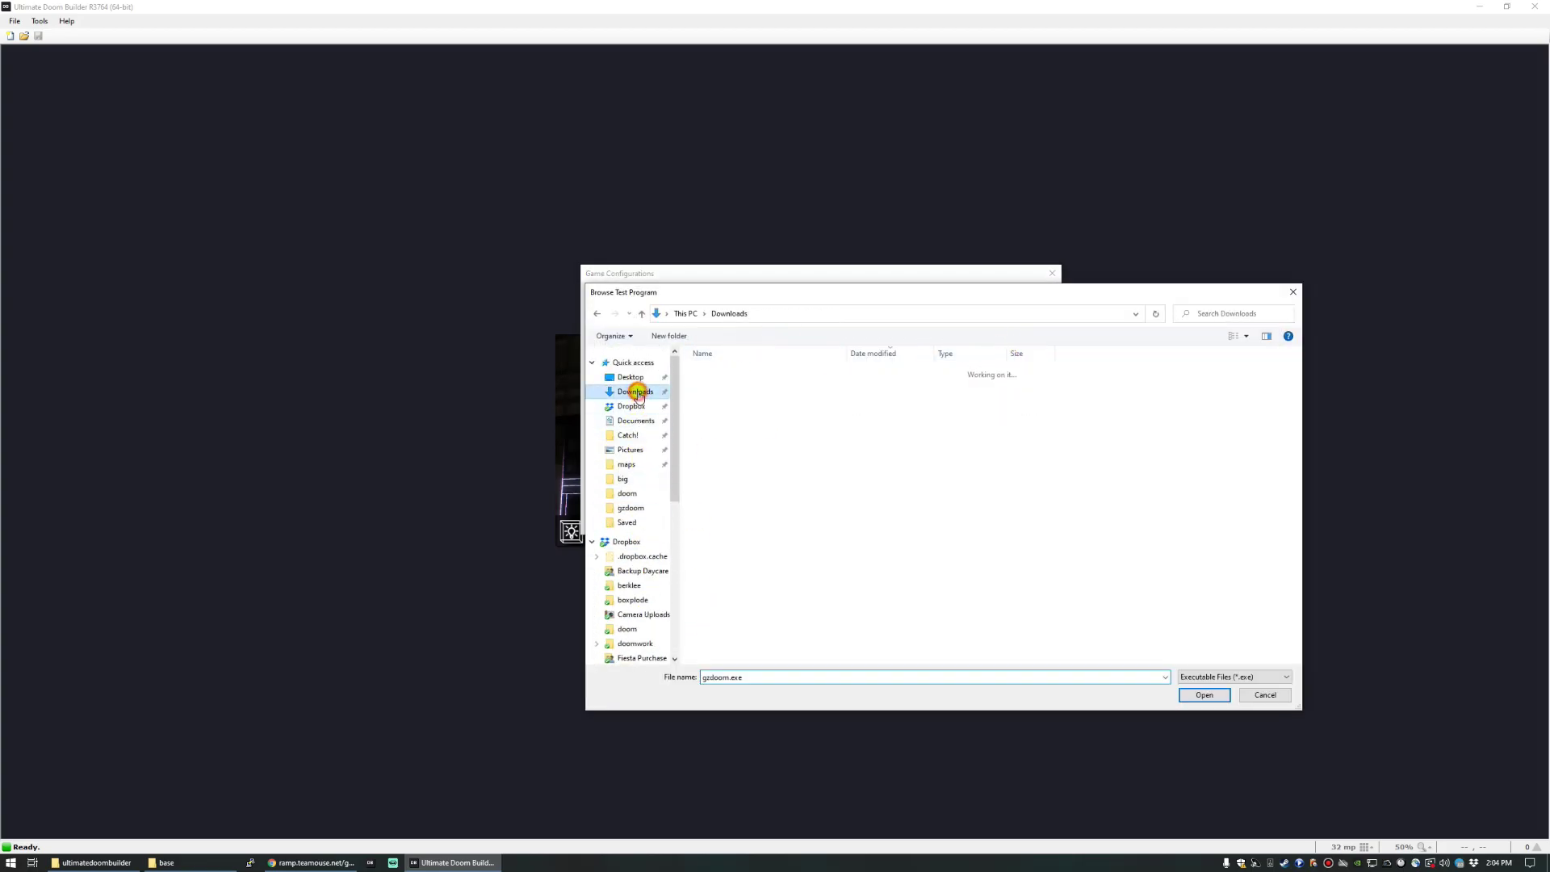
double_click(728, 420)
double_click(721, 374)
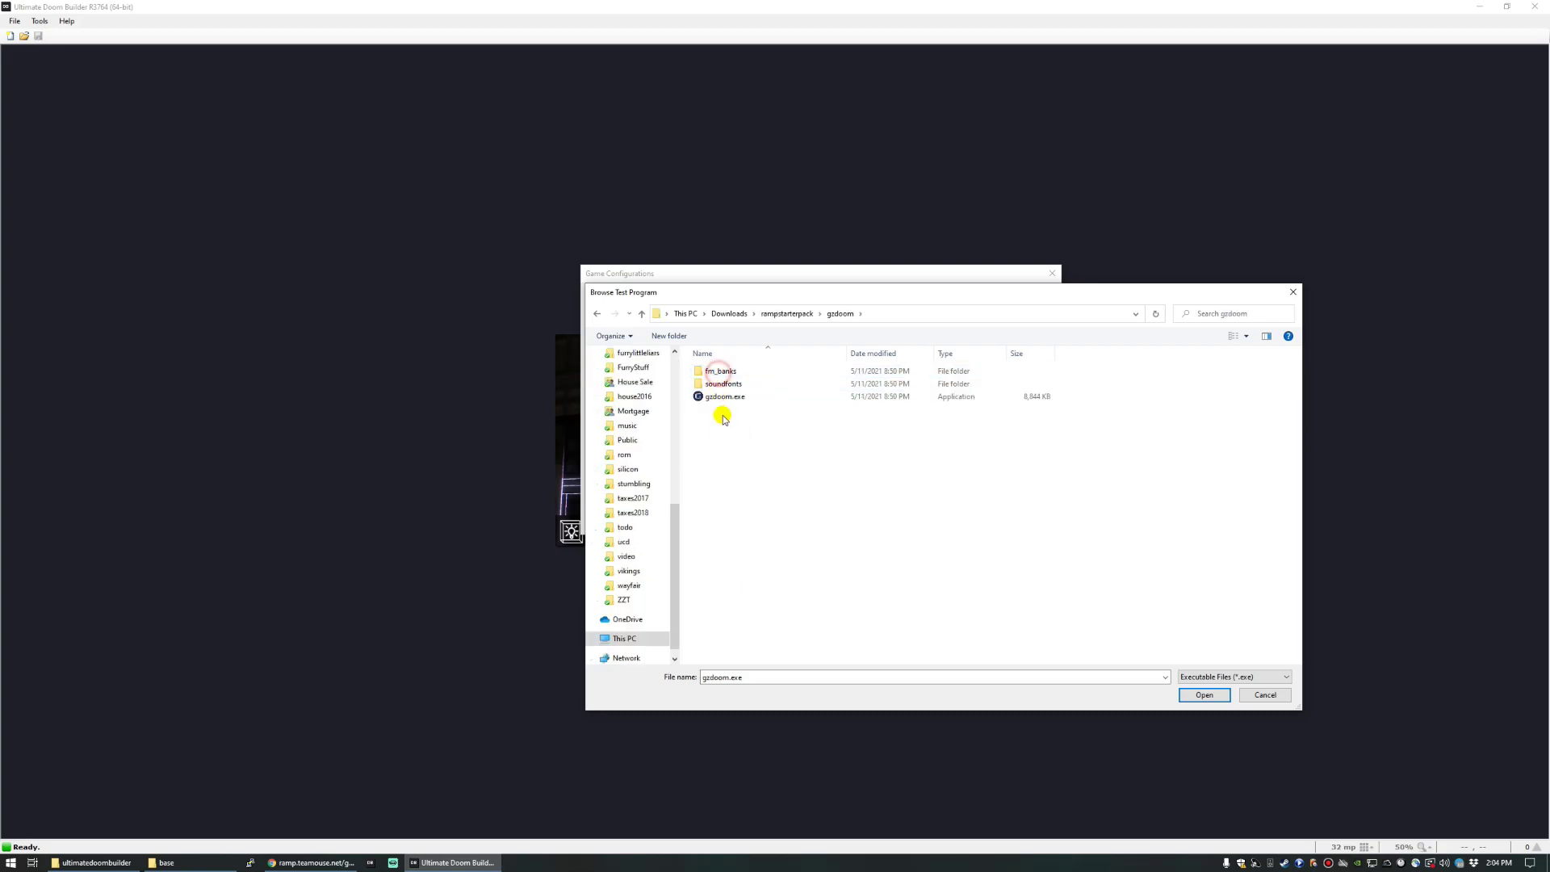
click(721, 400)
double_click(720, 400)
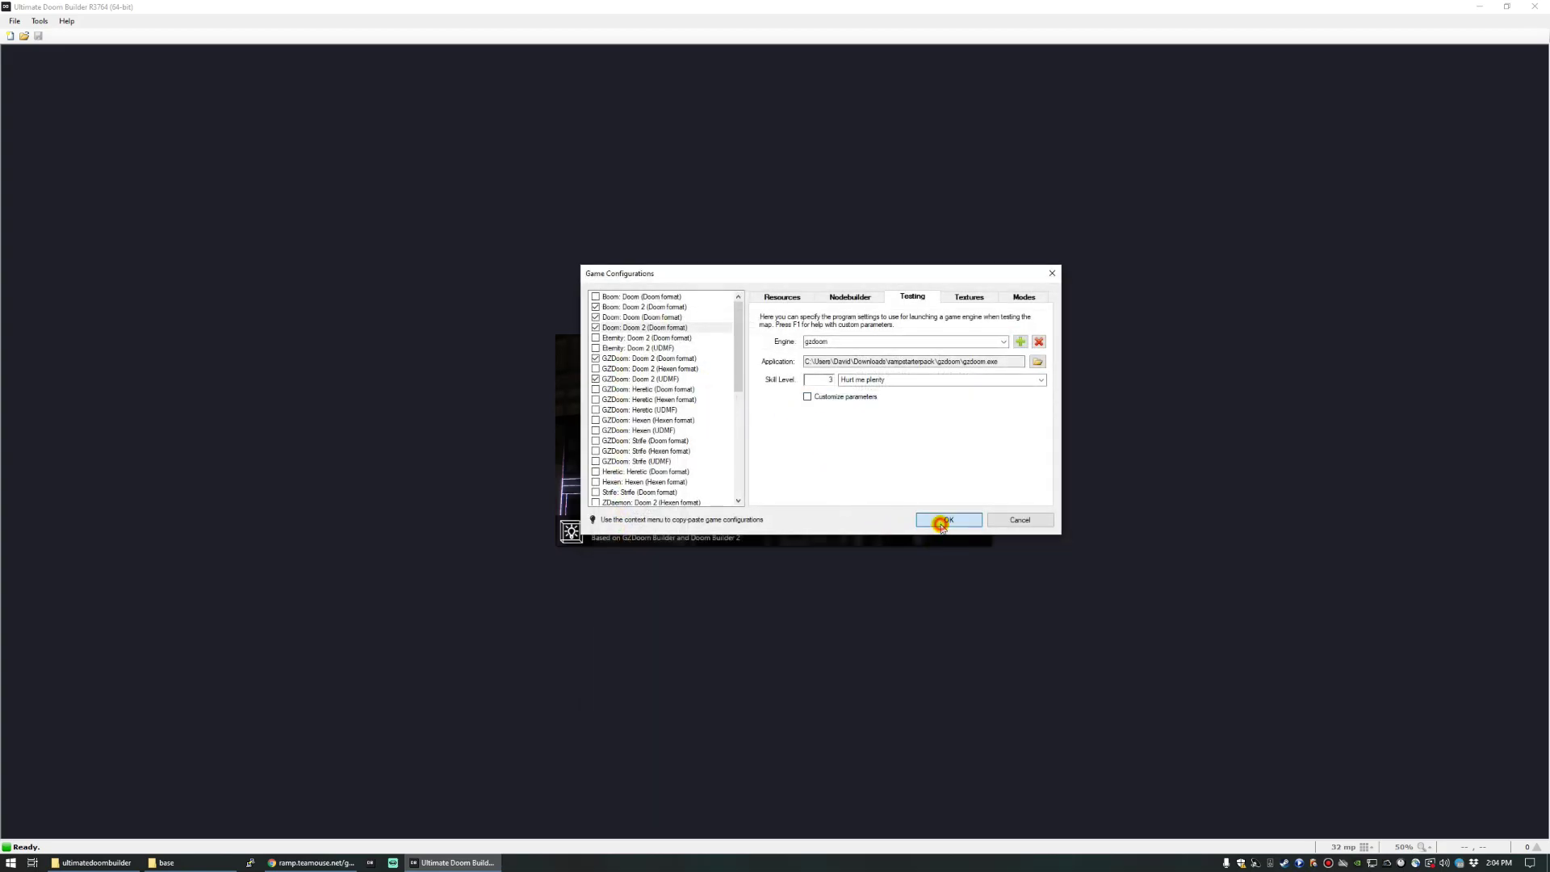
click(940, 523)
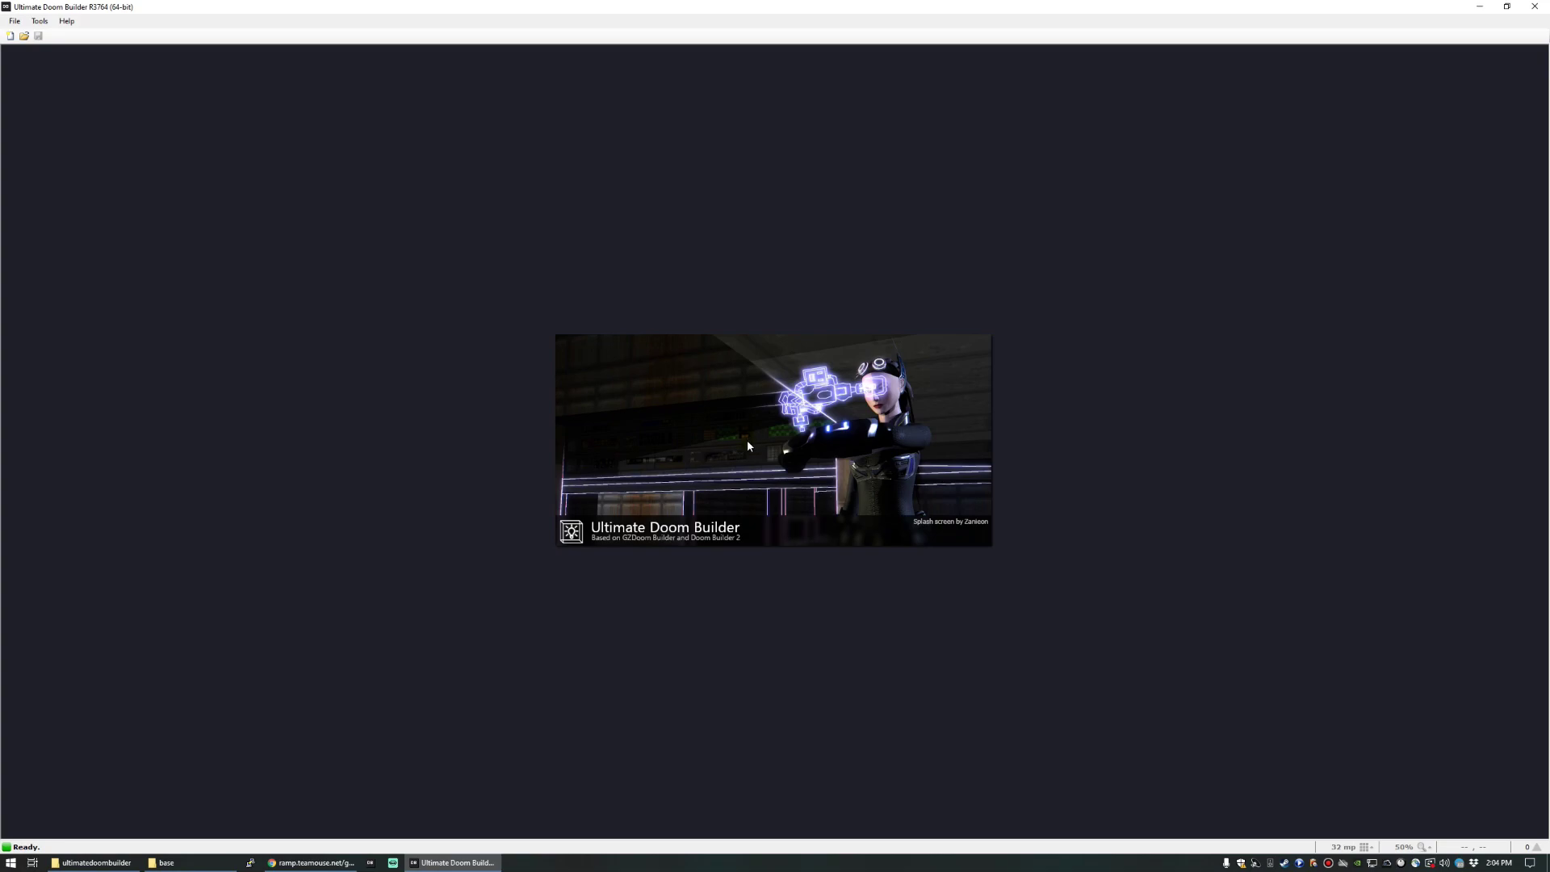
click(15, 20)
click(41, 34)
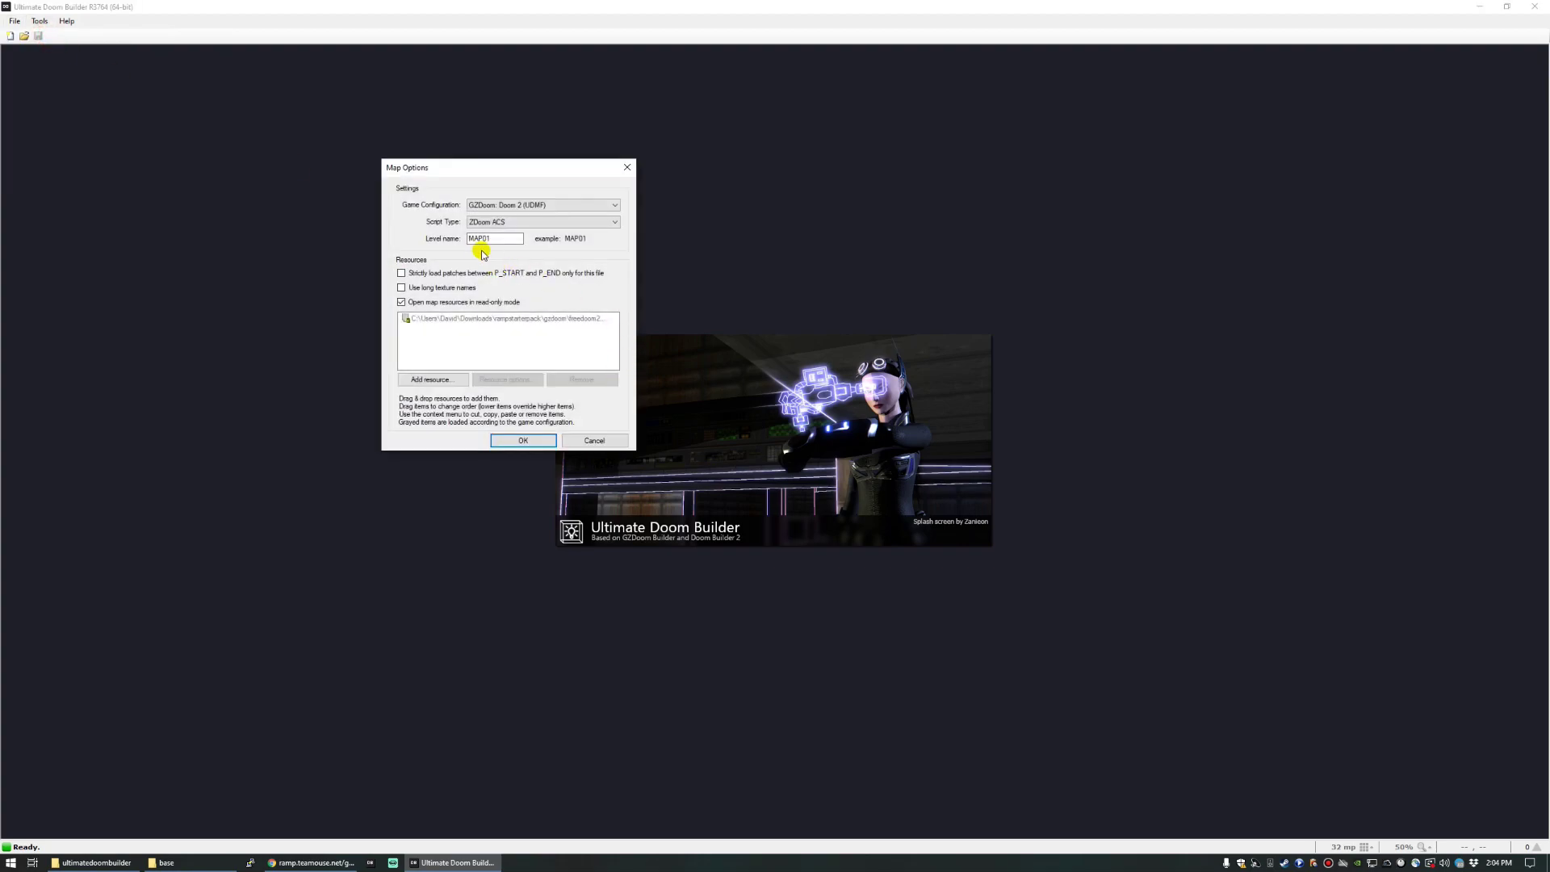
click(508, 205)
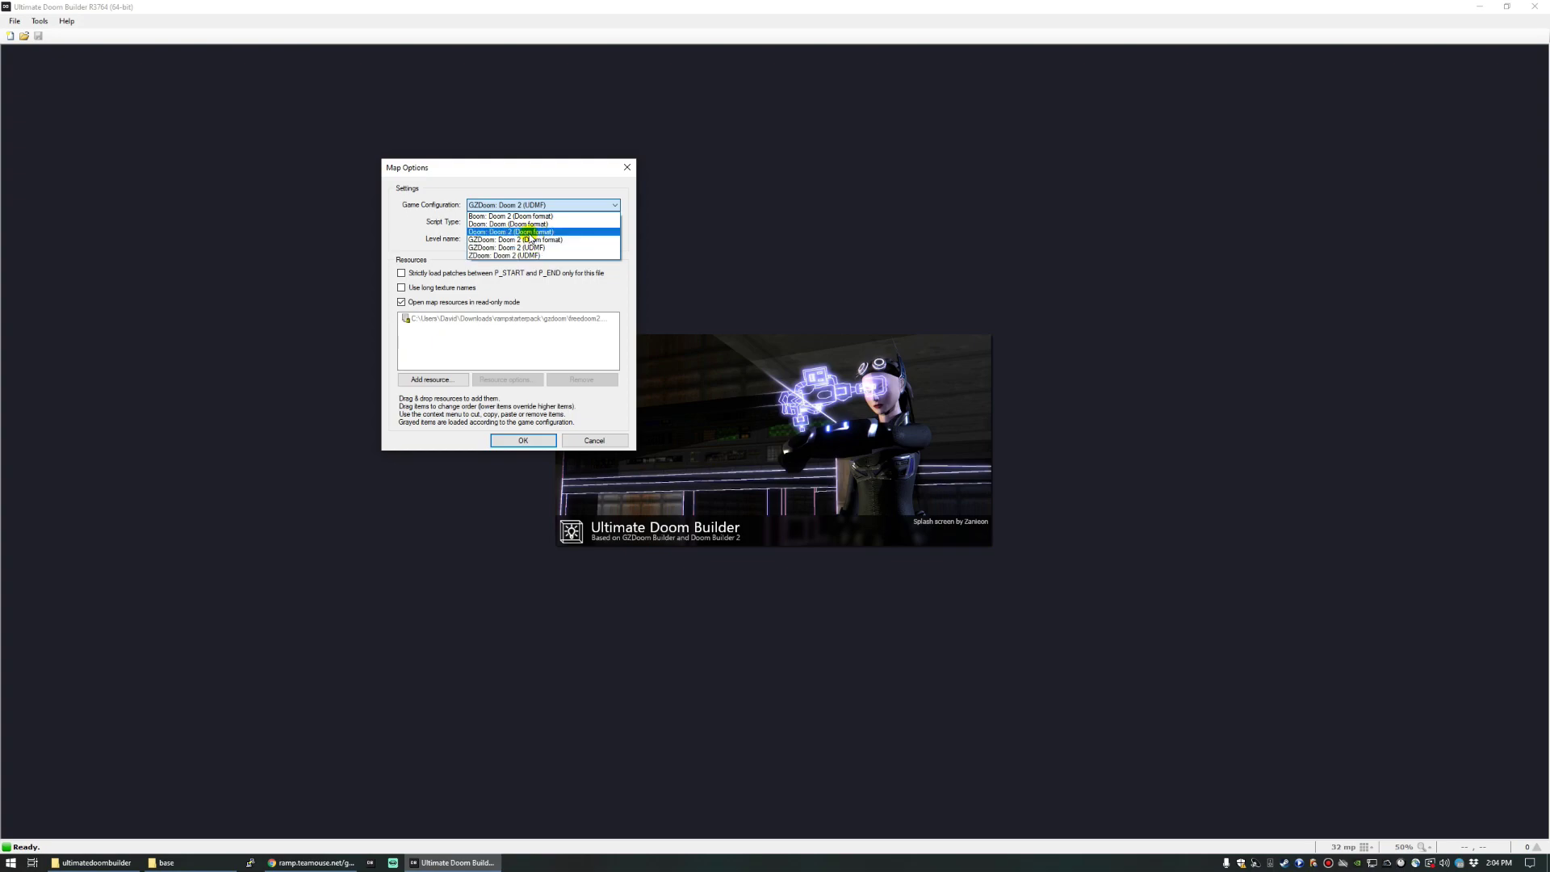
click(531, 230)
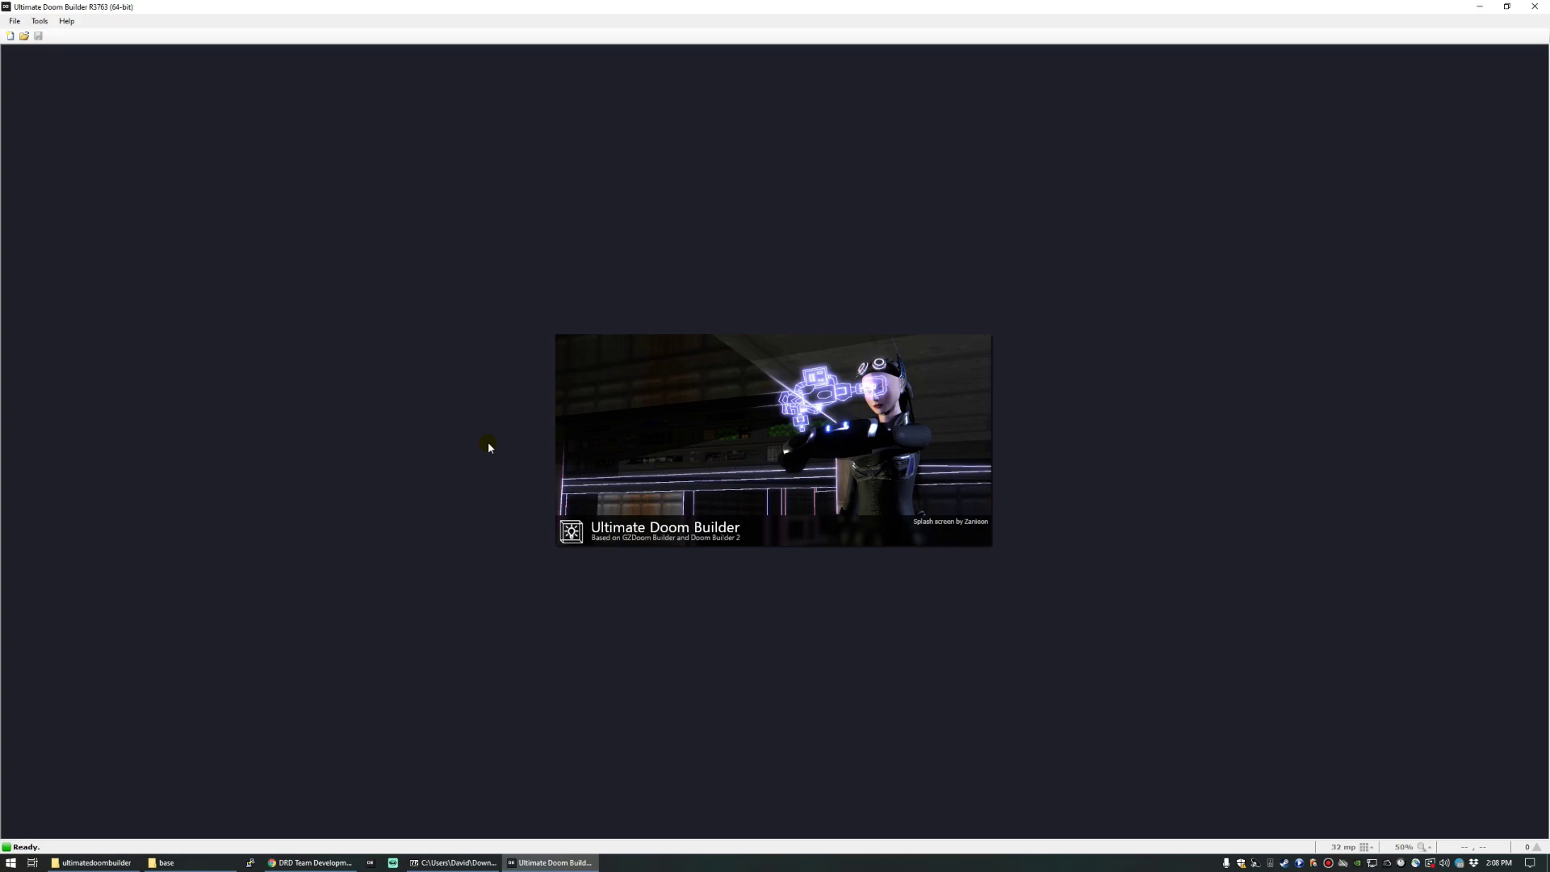
Create a new Doom 2 format map and draw a closed four-corner room sector.
click(15, 21)
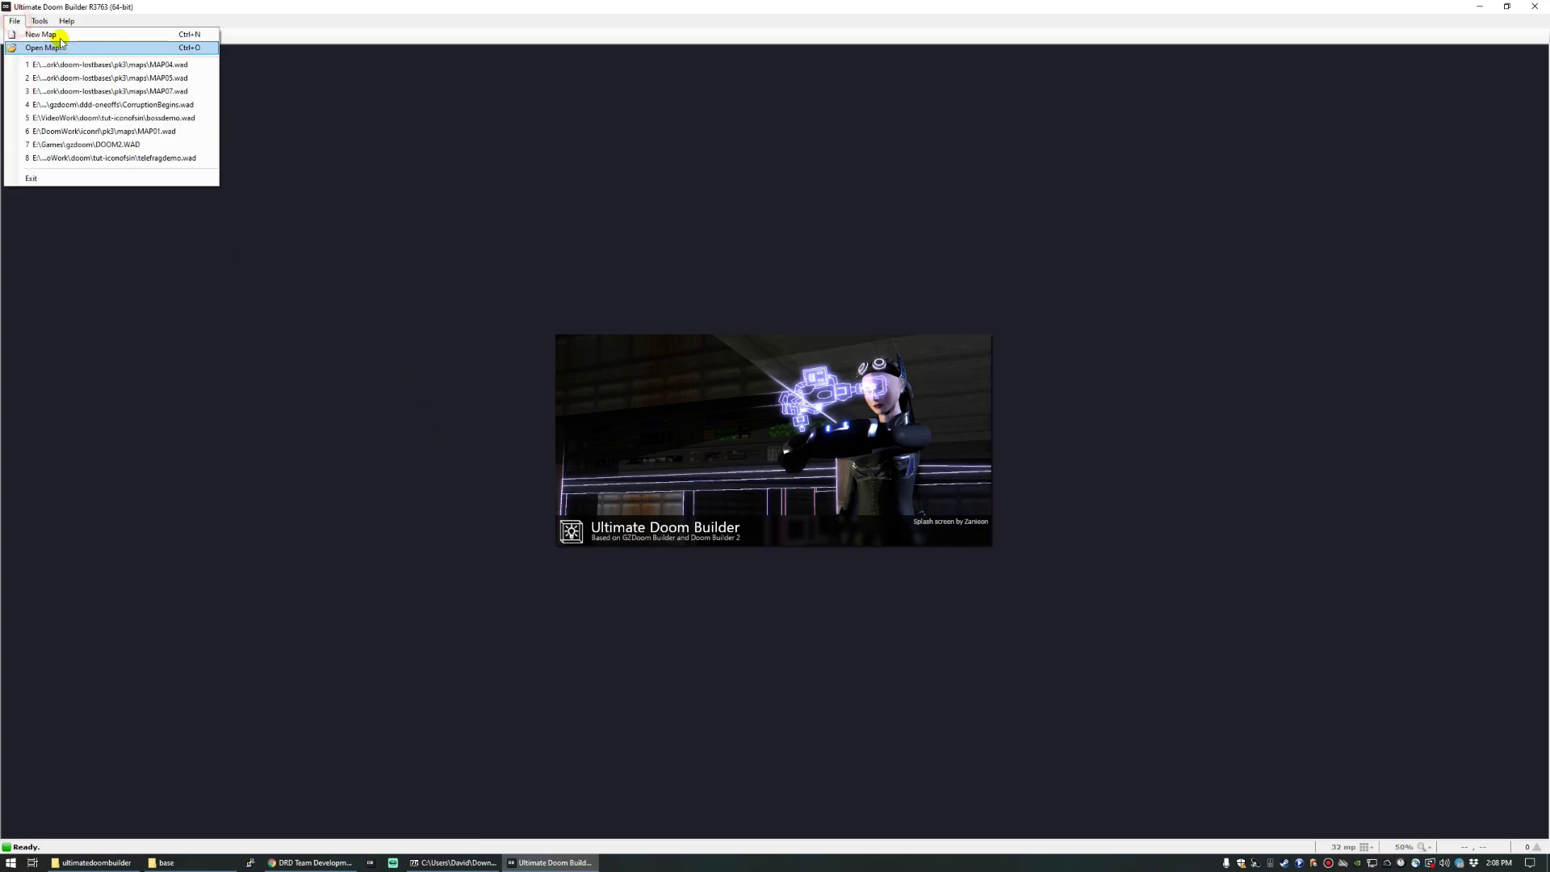
click(48, 37)
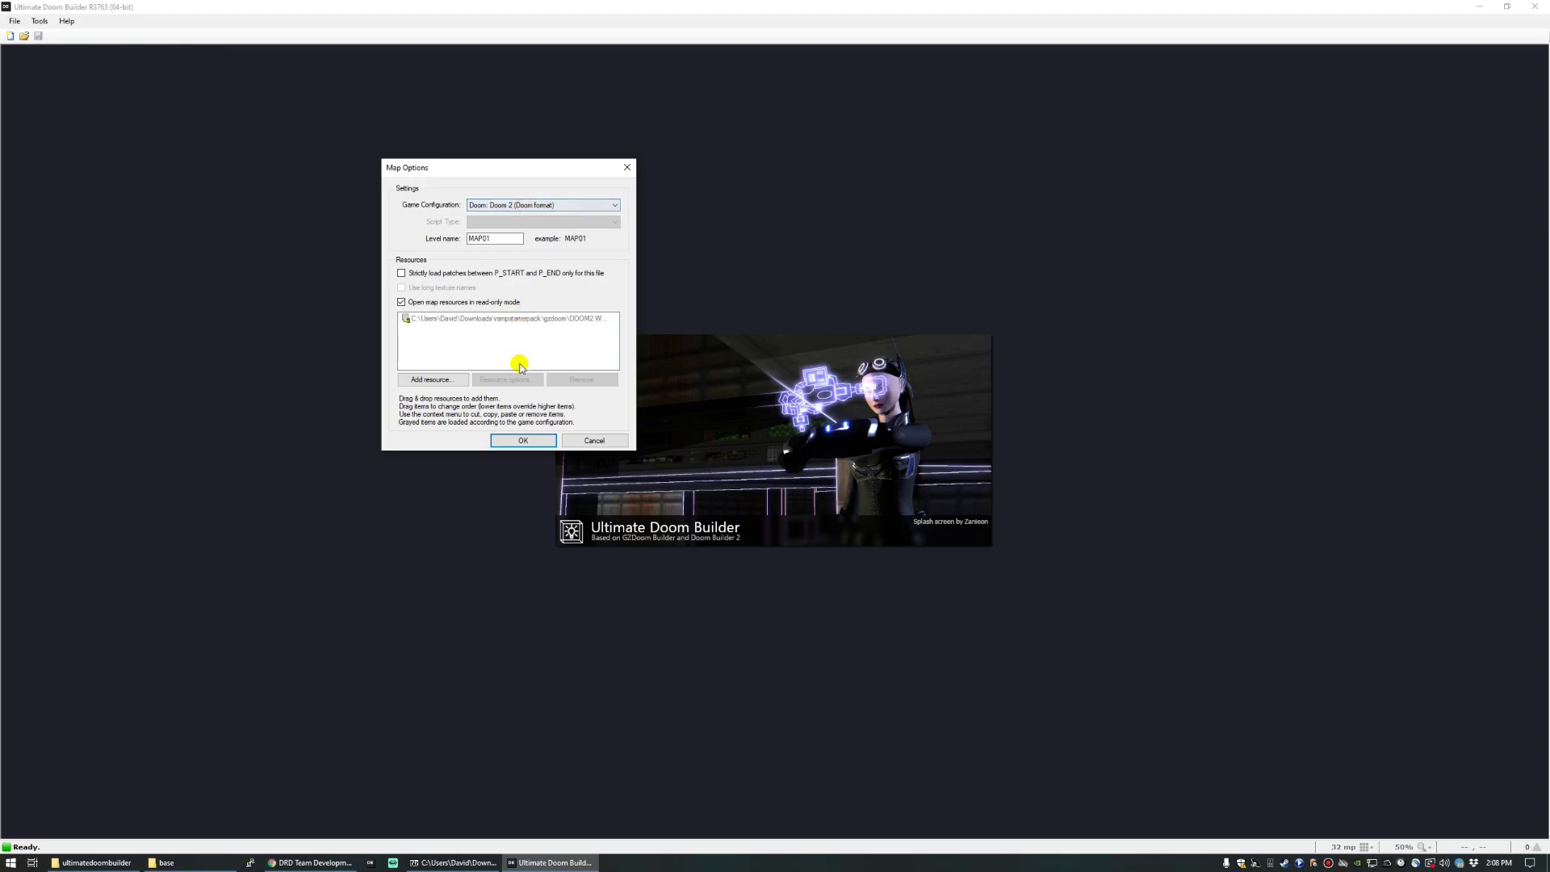
click(523, 443)
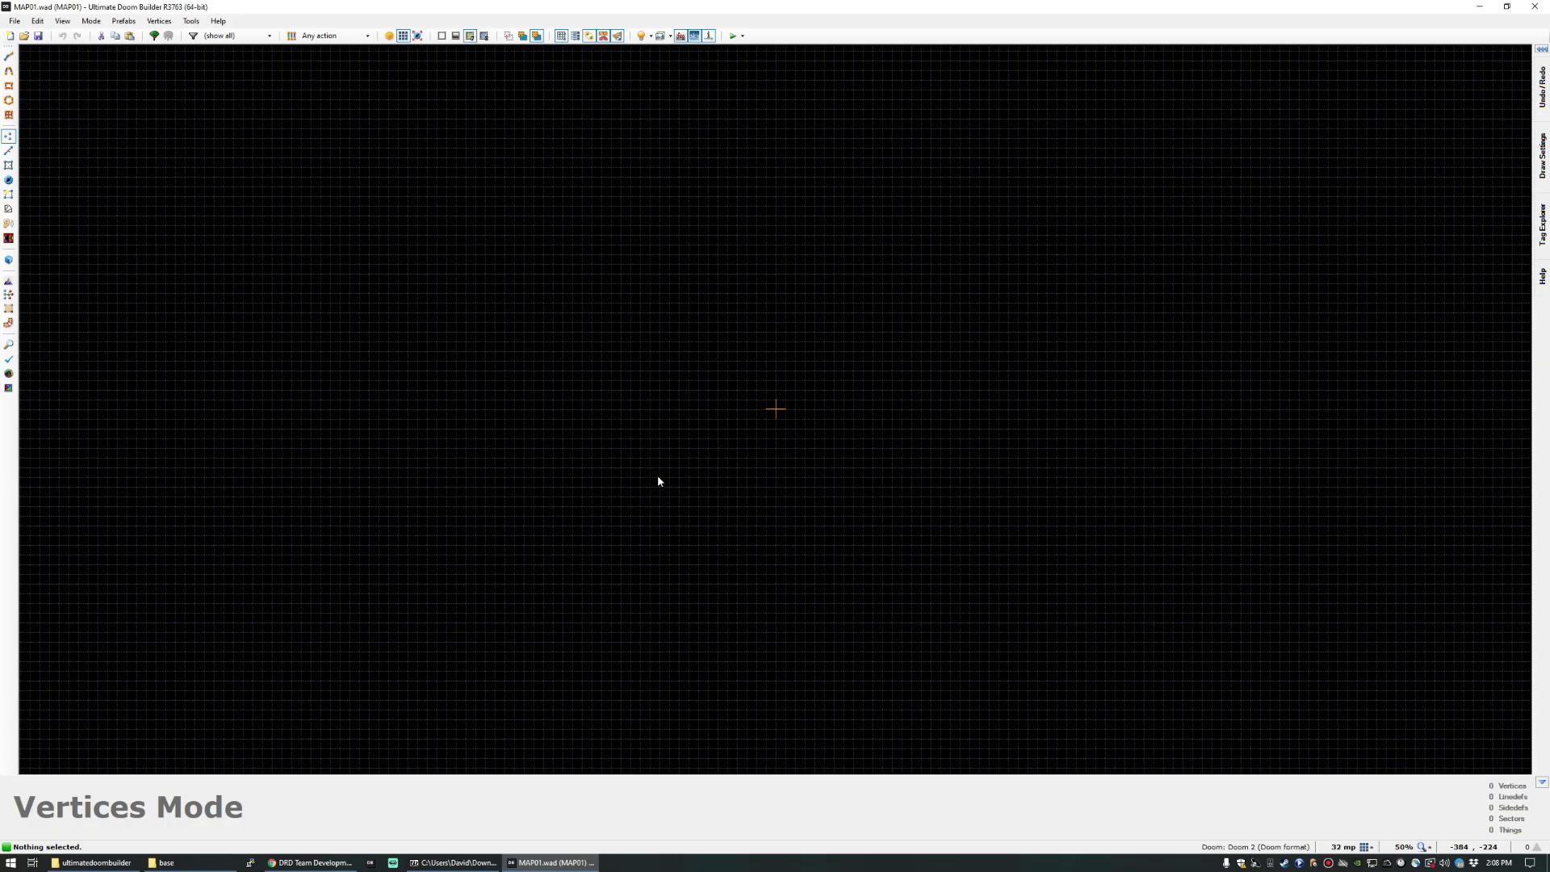
key(d)
click(678, 304)
click(669, 536)
click(979, 545)
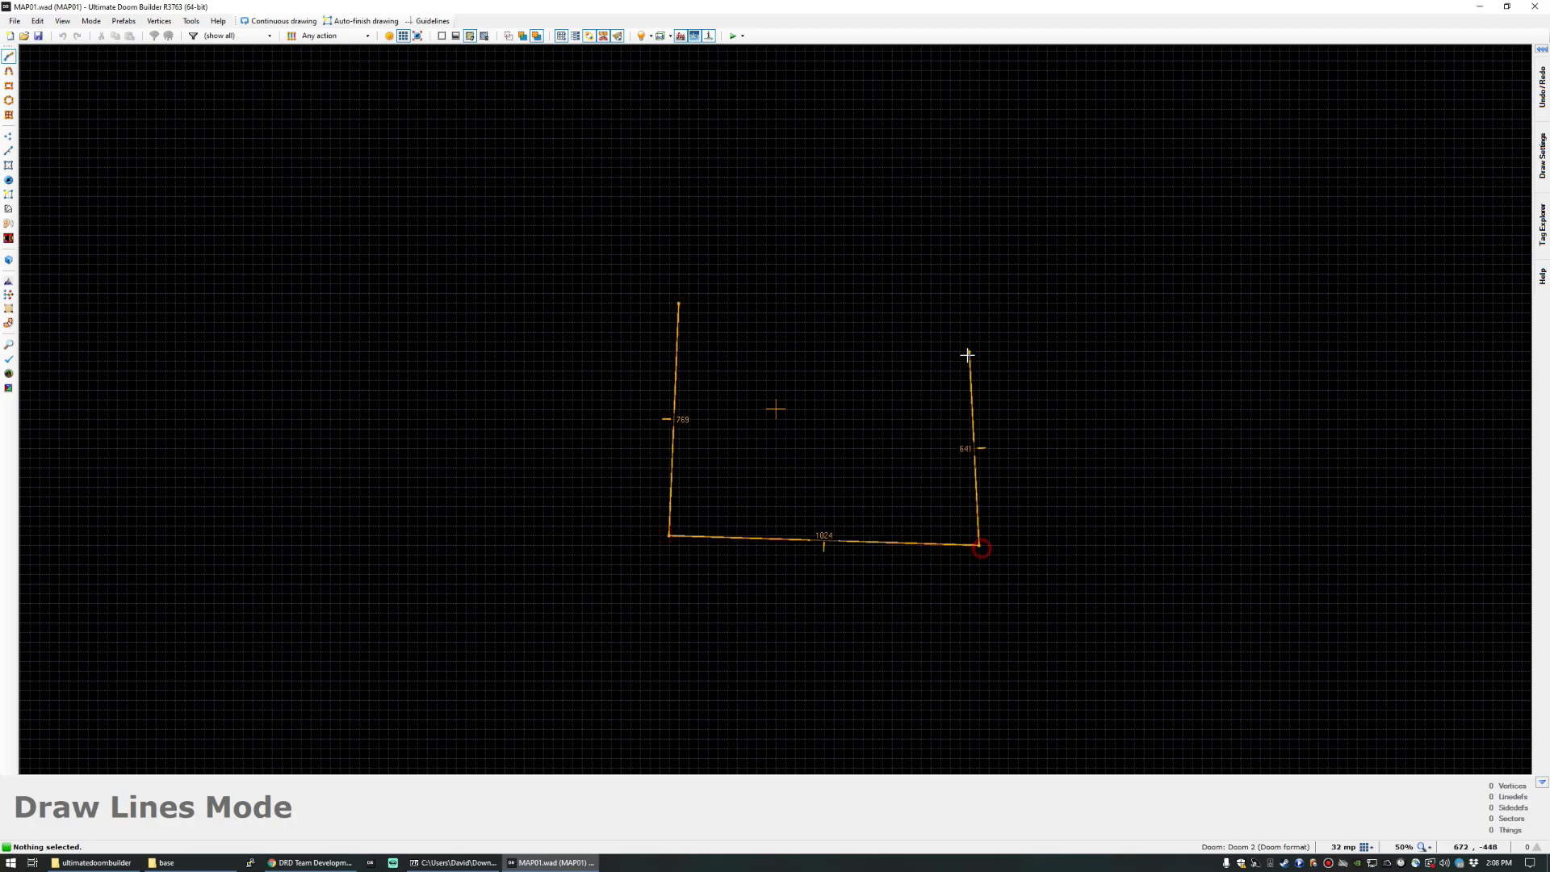
click(969, 351)
click(678, 304)
Place a Player 1 start in the room and apply BROWNPIP to the walls in Visual Mode.
key(t)
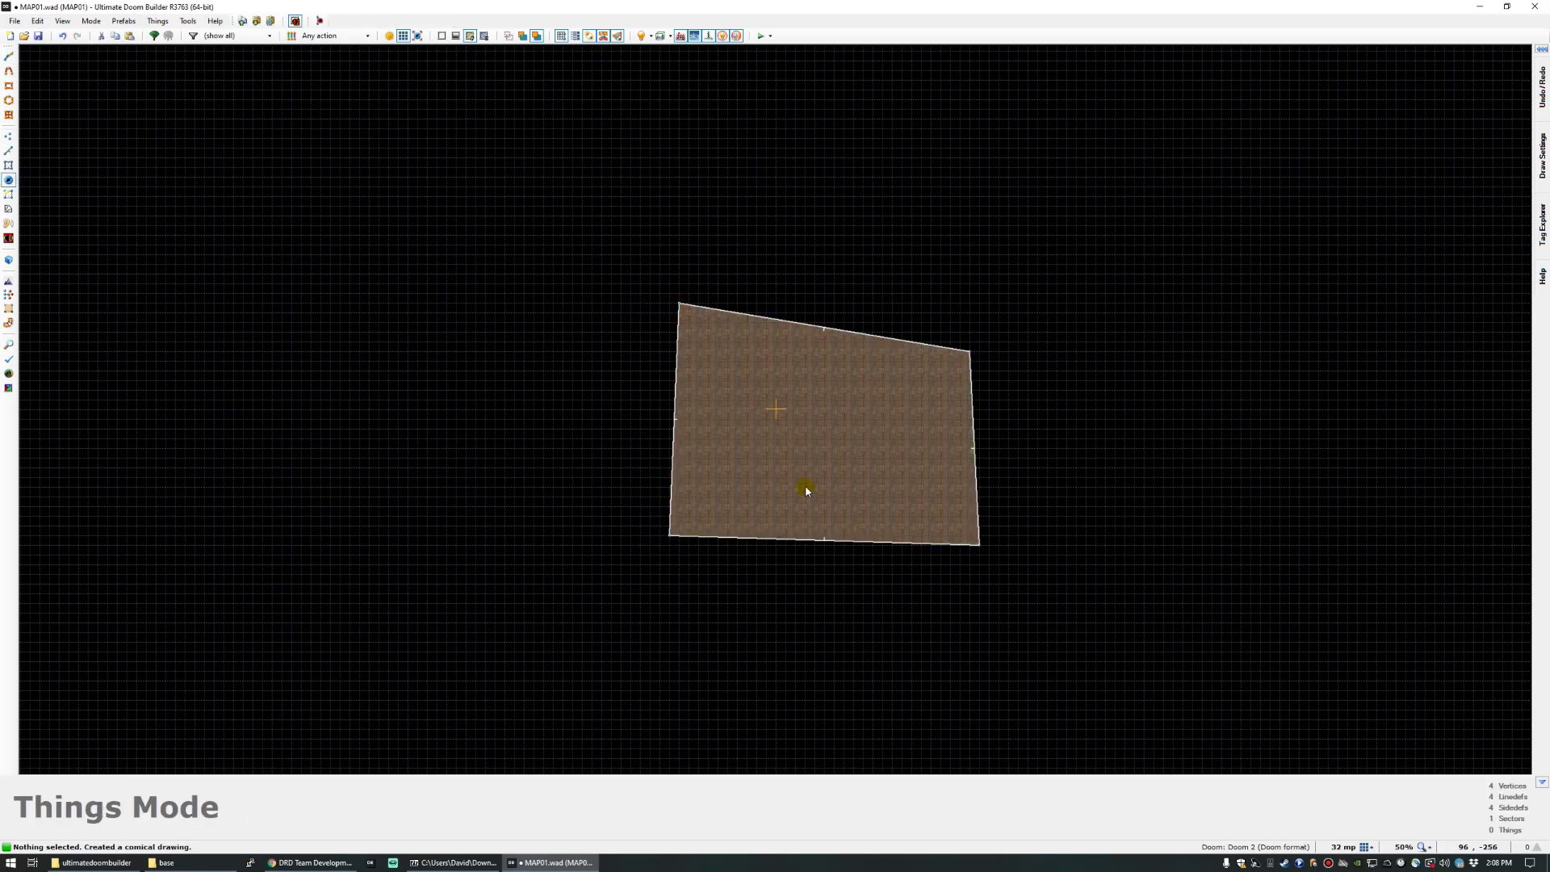
double_click(805, 490)
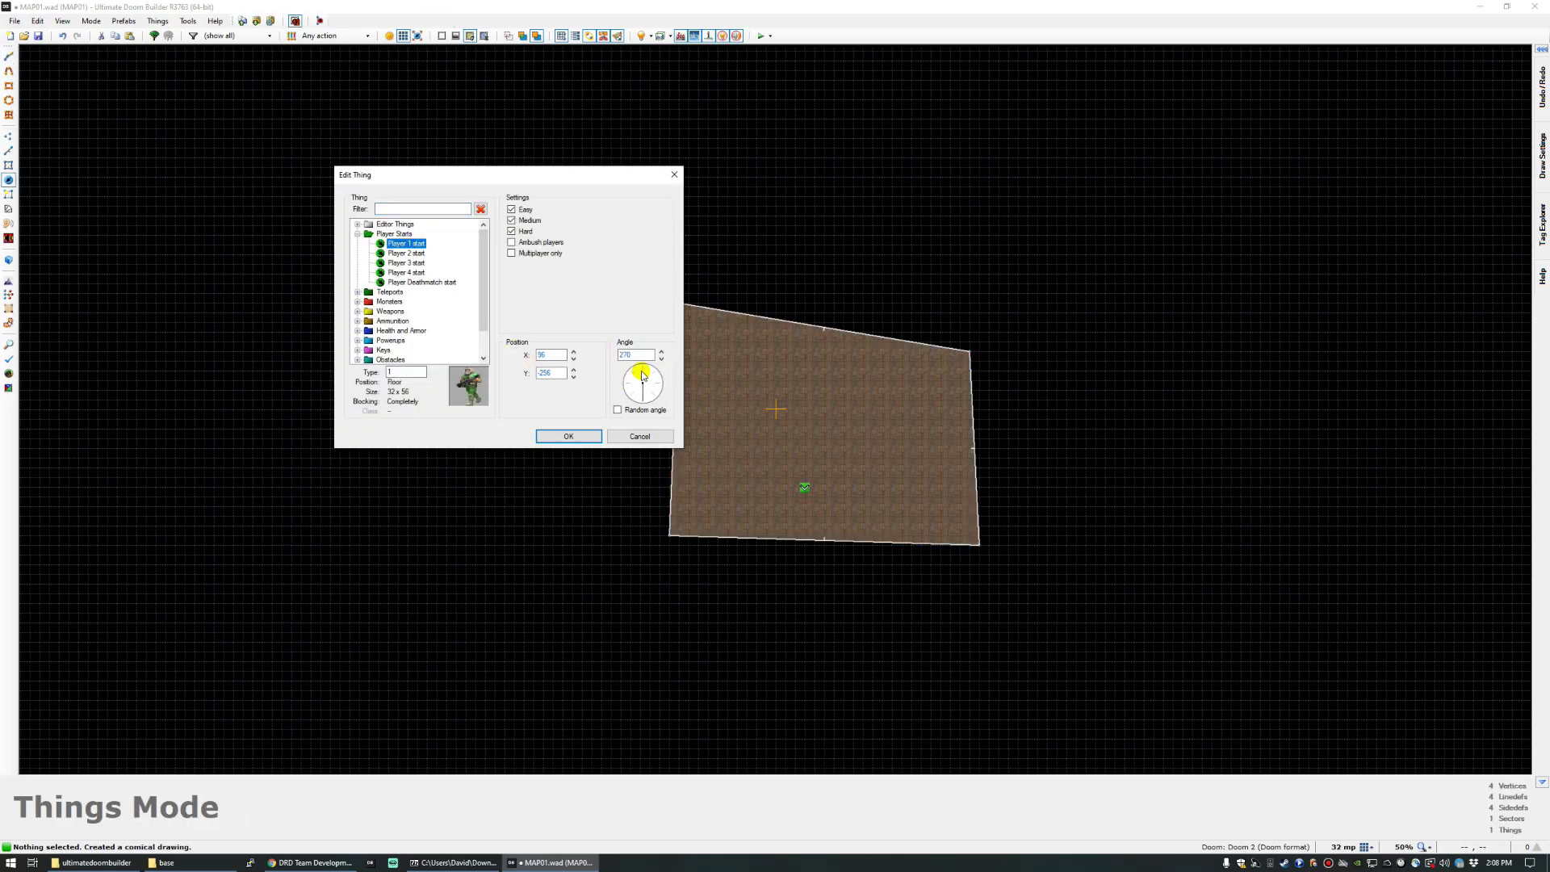
click(580, 437)
key(q)
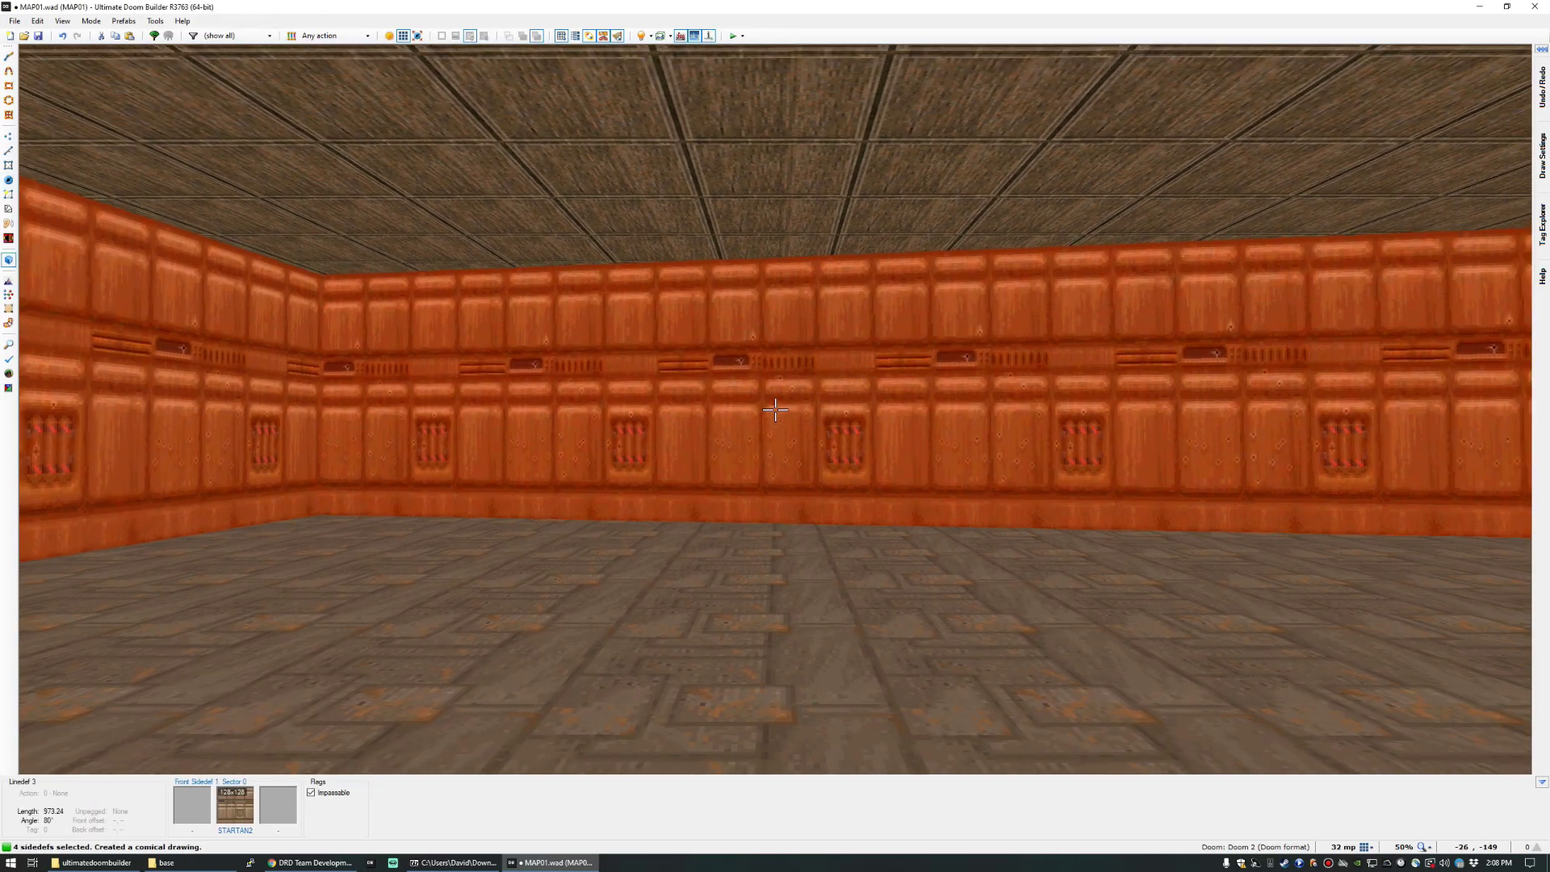
click(775, 408)
scroll(640, 480, down, 2)
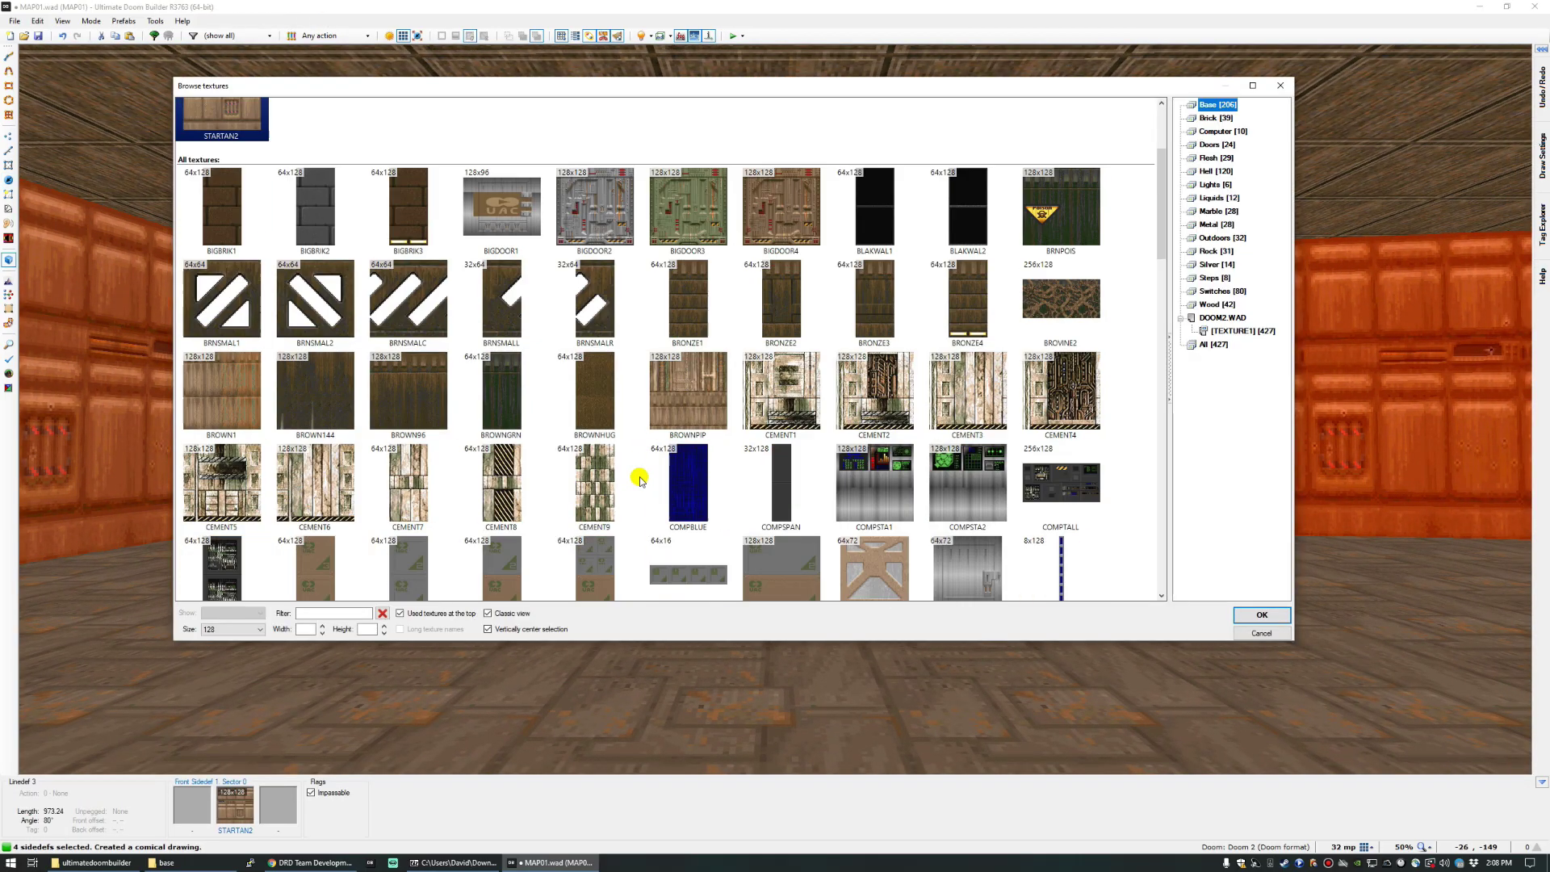
double_click(668, 425)
Launch the room in GZDoom at Ultra-Violence, walk across it, then quit back to the editor.
key(q)
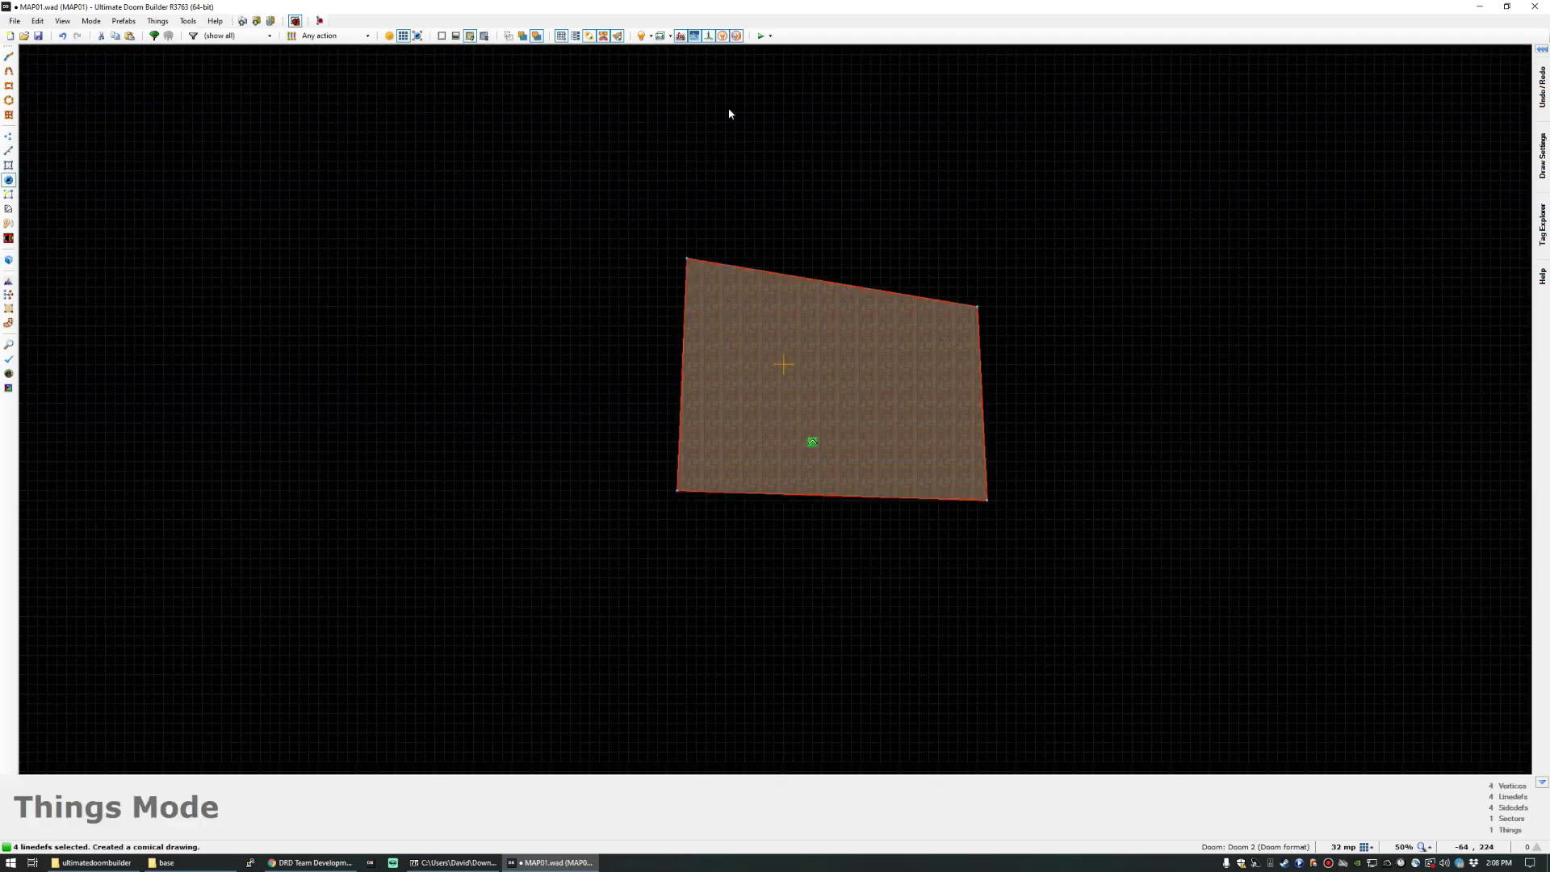
click(768, 35)
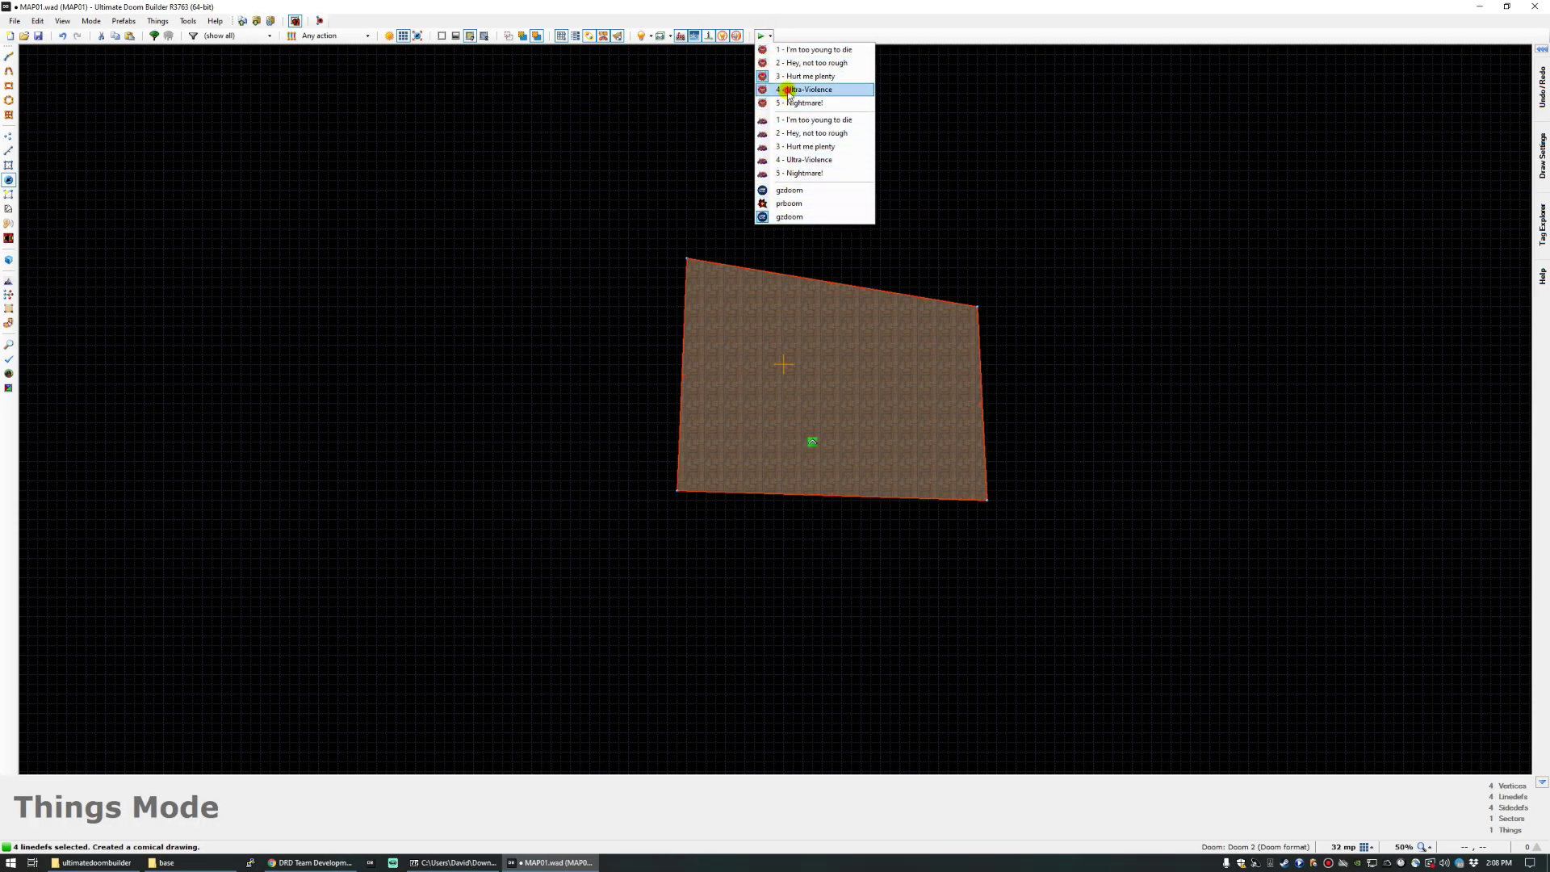
click(787, 89)
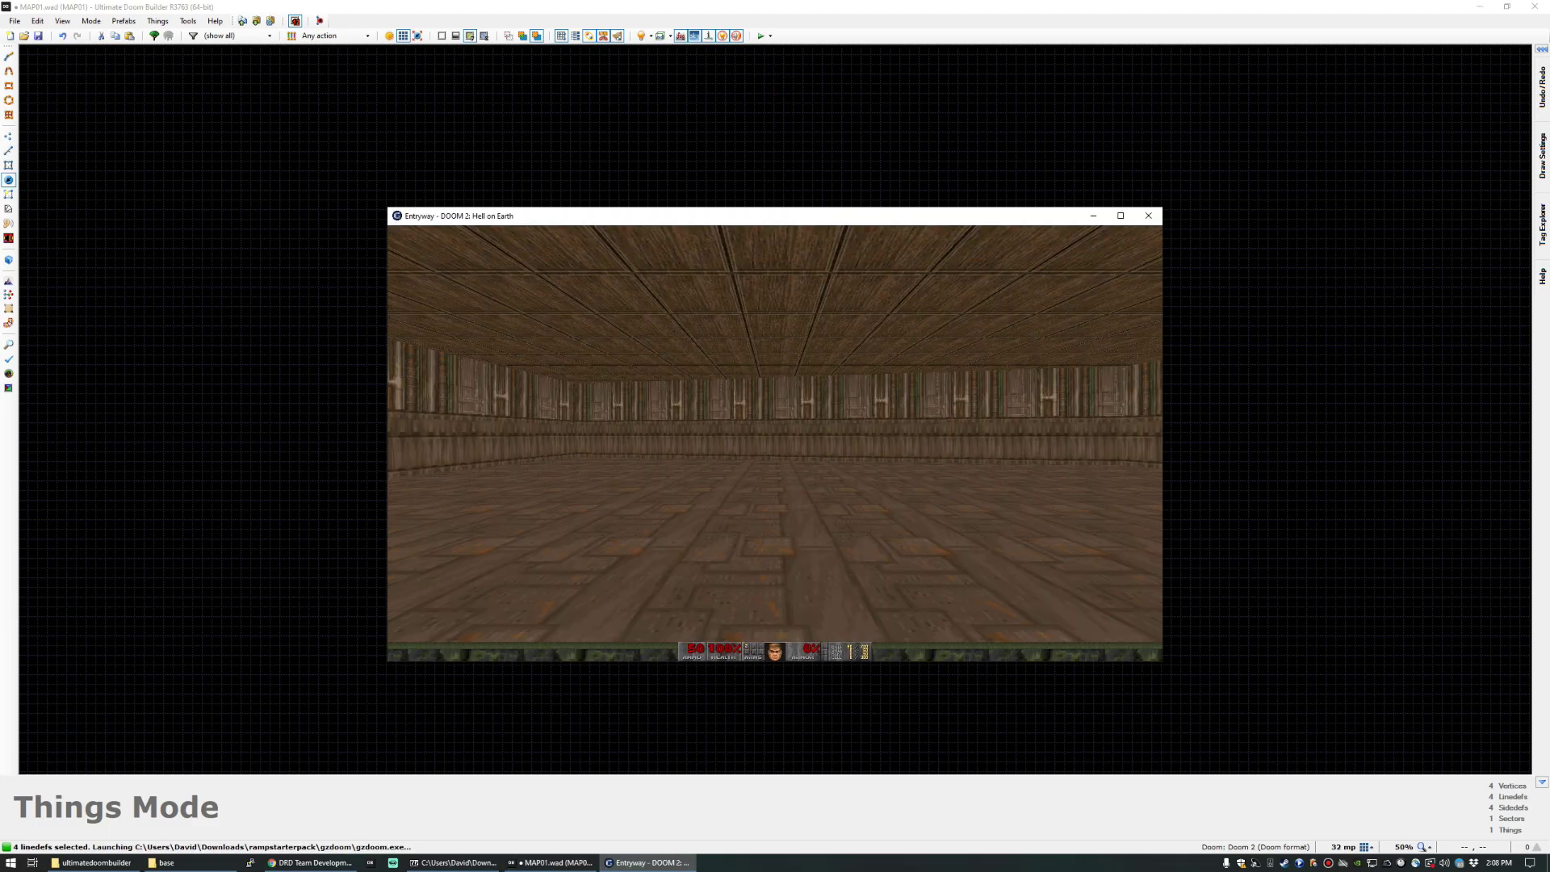
key(w)
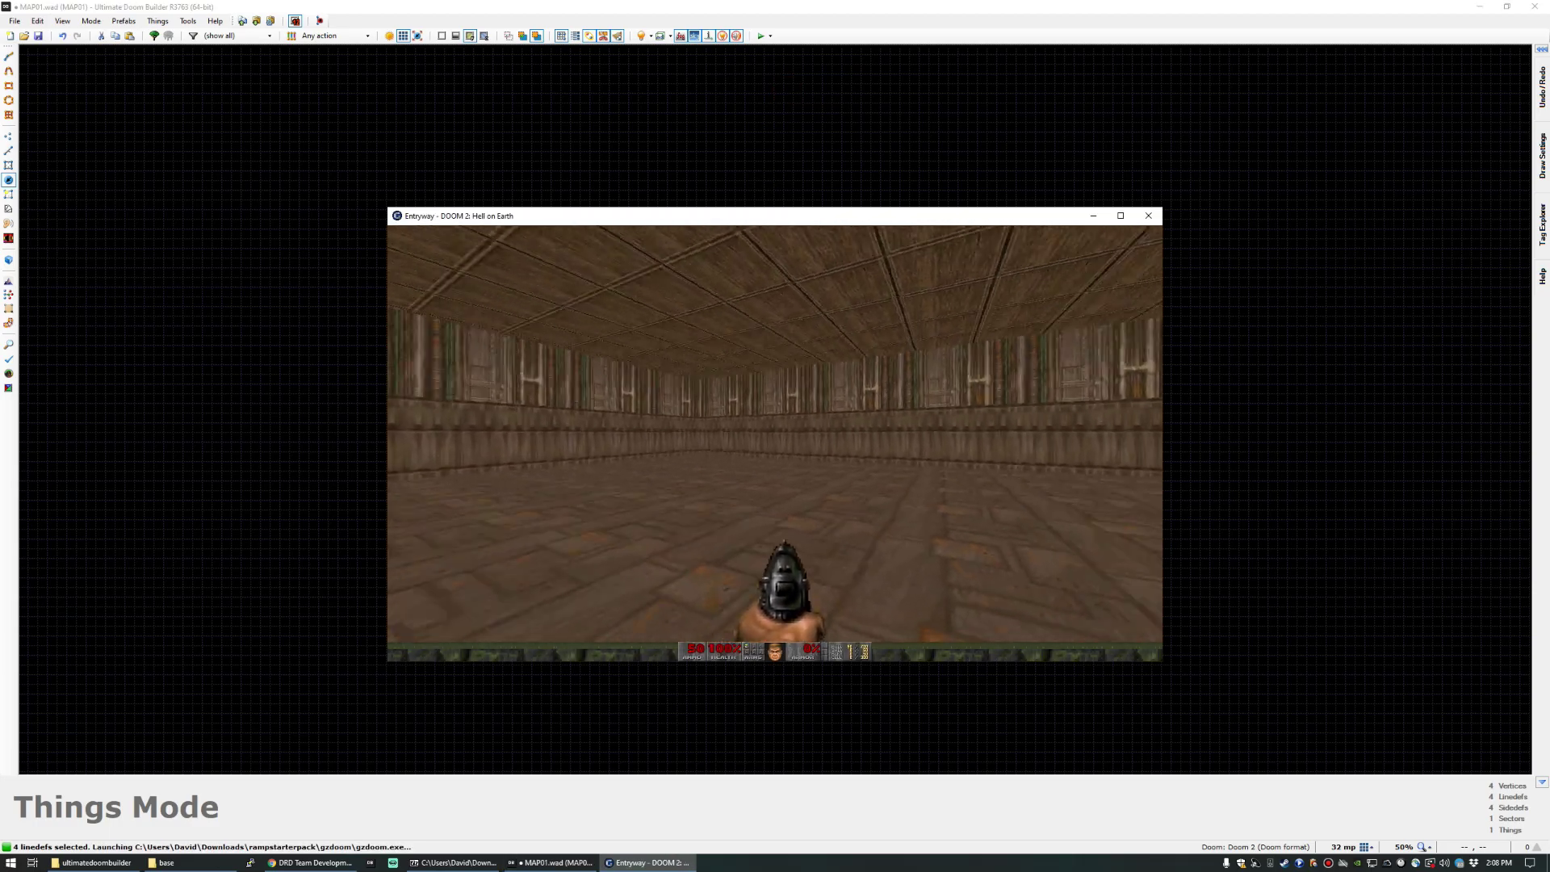
key(w)
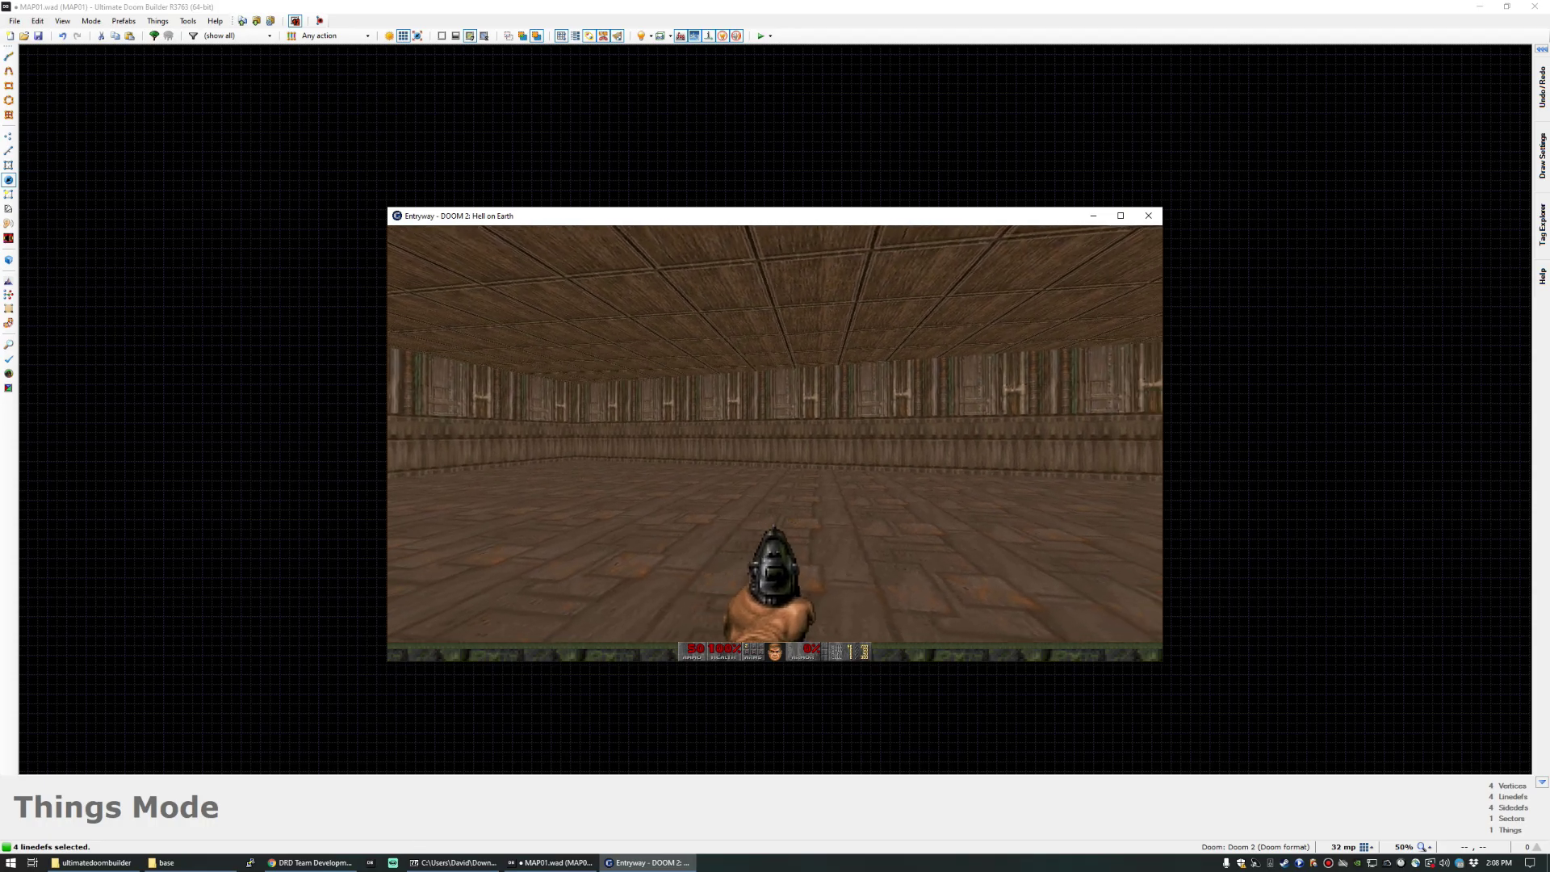
key(w)
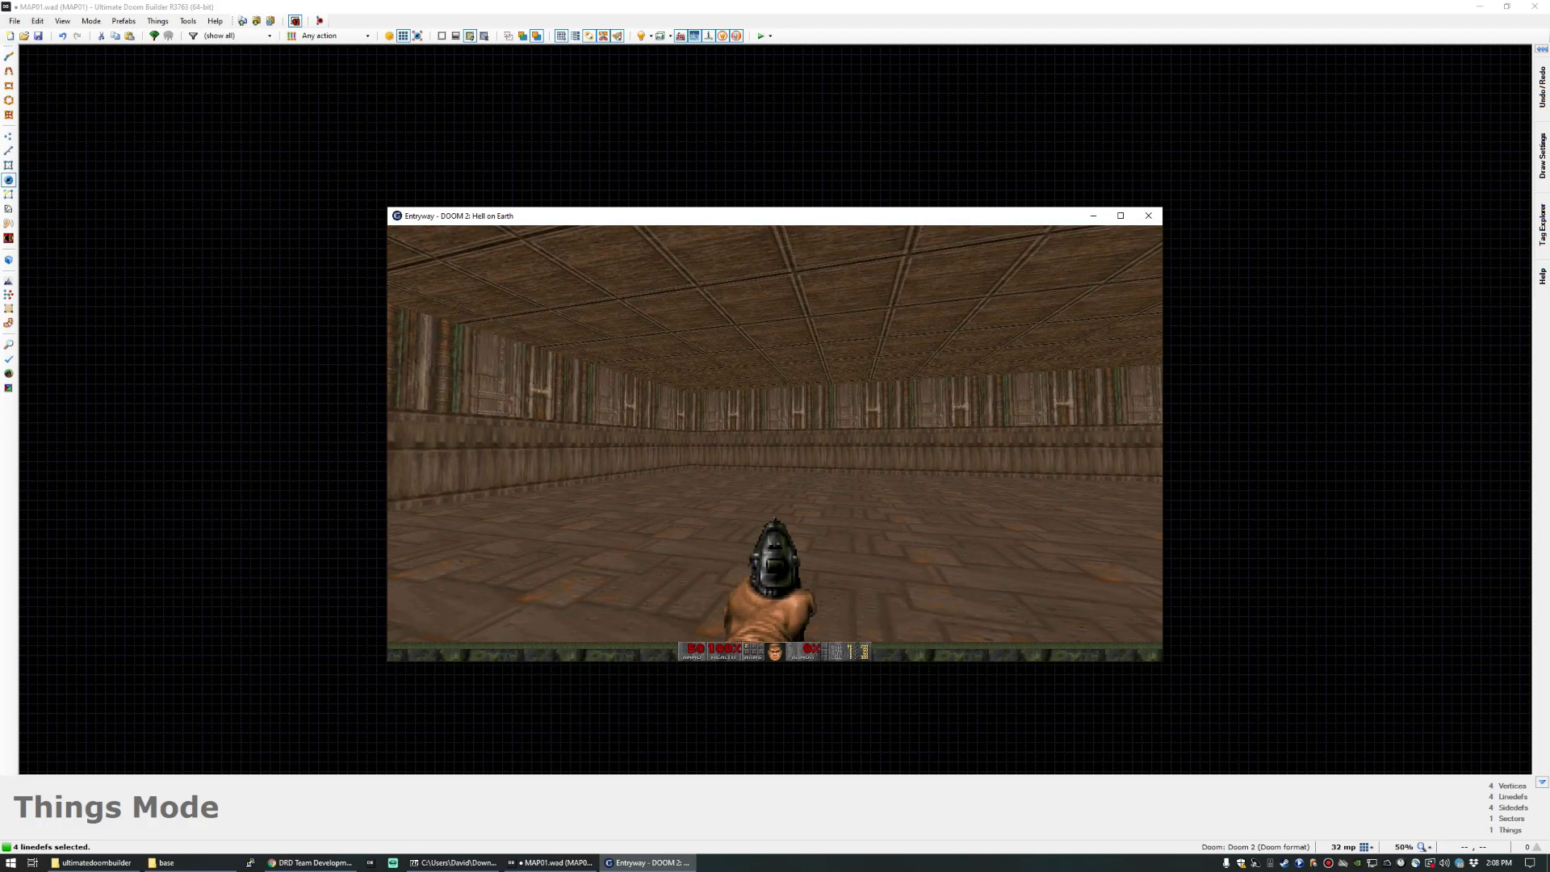
key(alt+F4)
Create a new map using the GZDoom: Doom 2 (UDMF) game configuration.
click(16, 21)
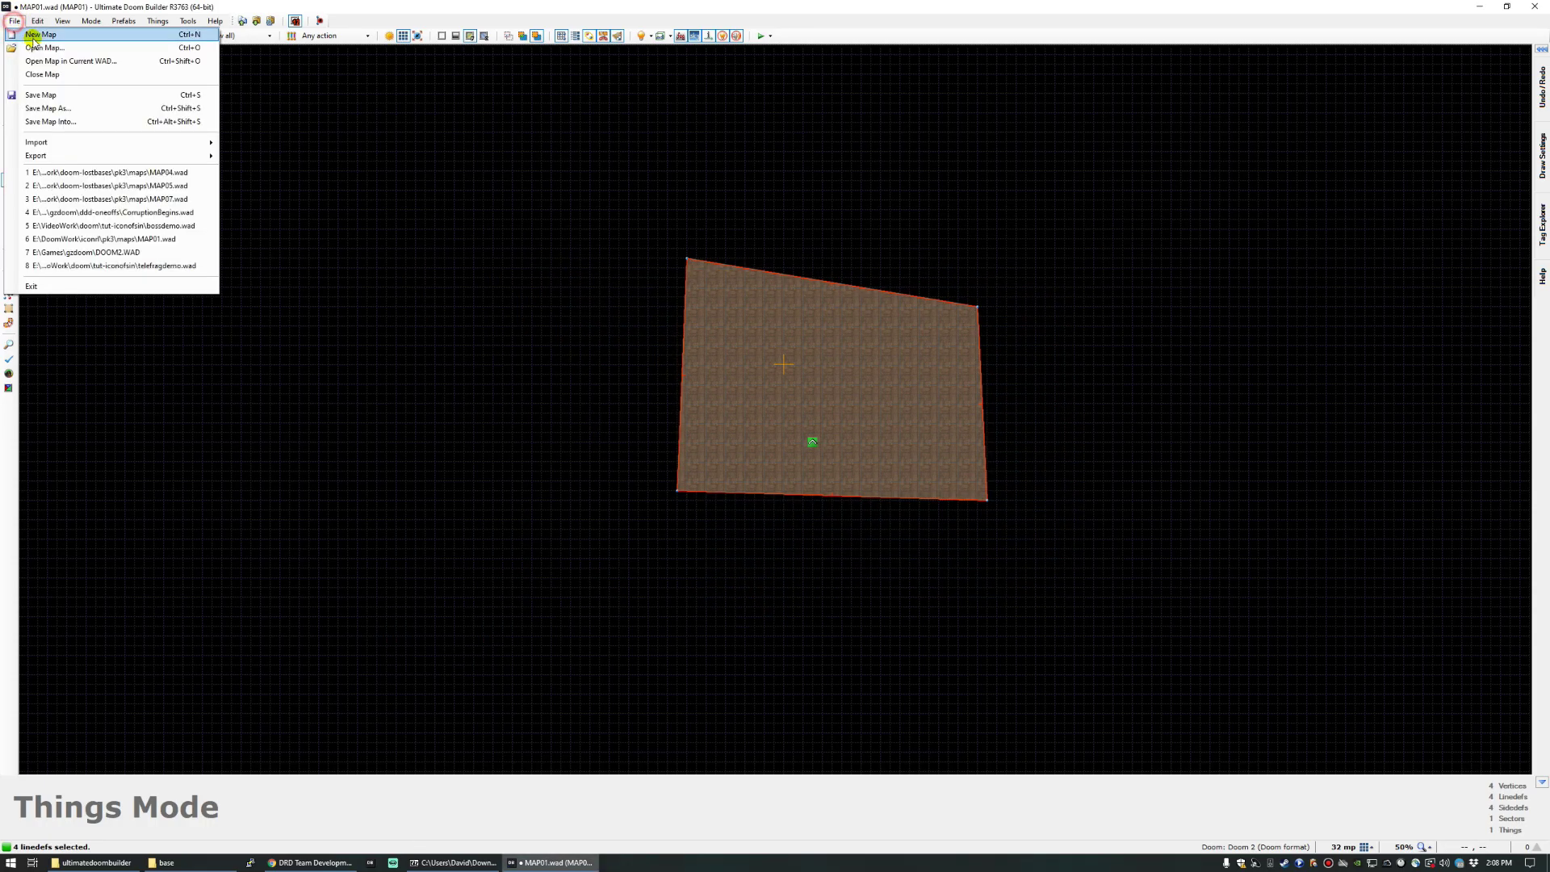
click(807, 474)
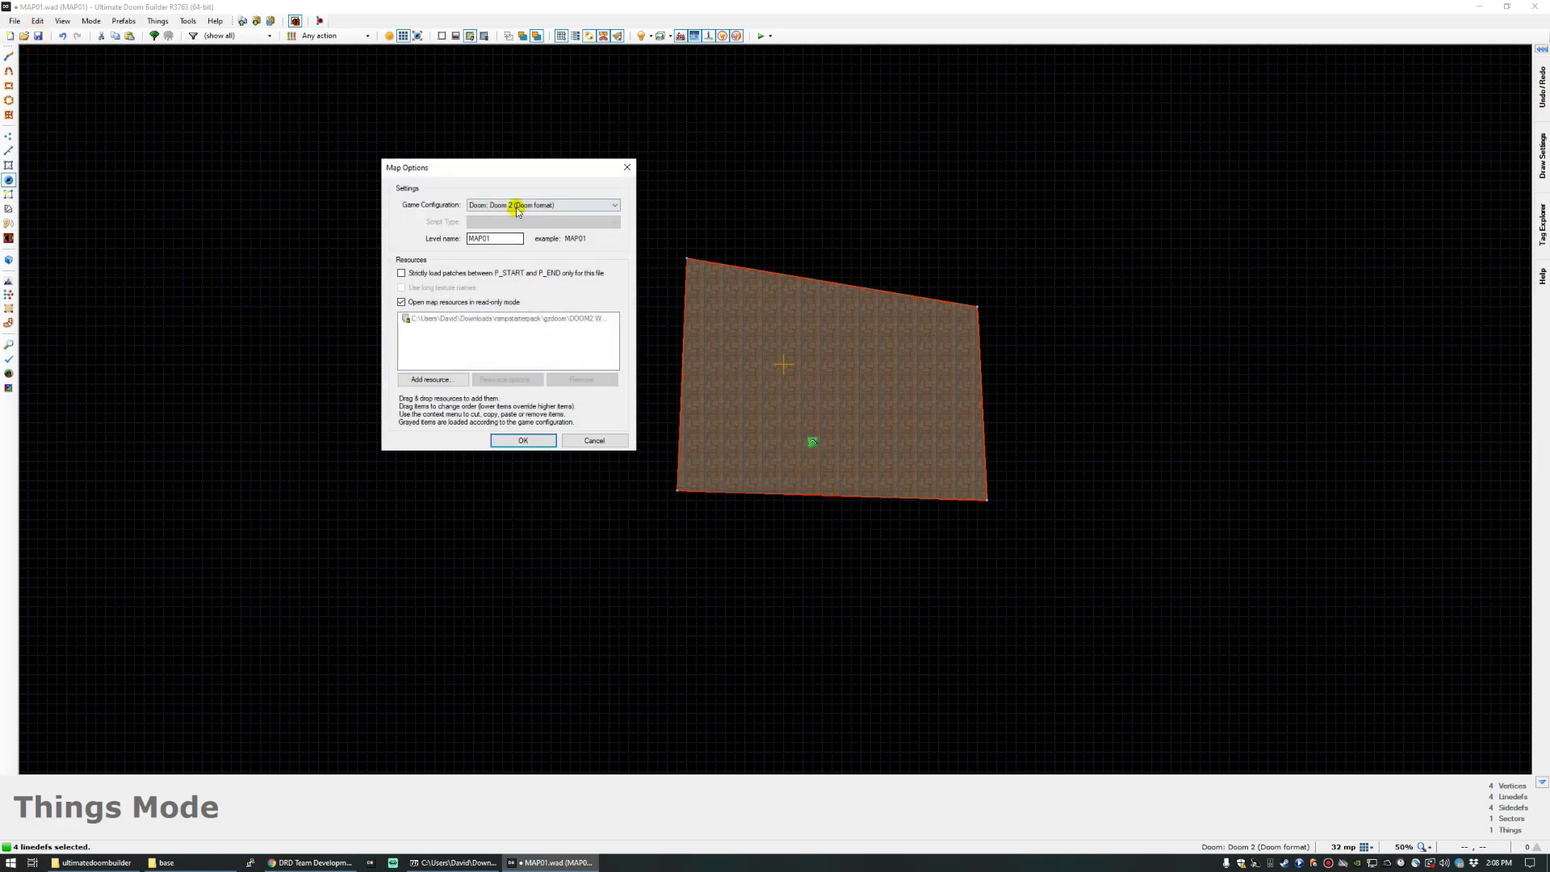
click(515, 205)
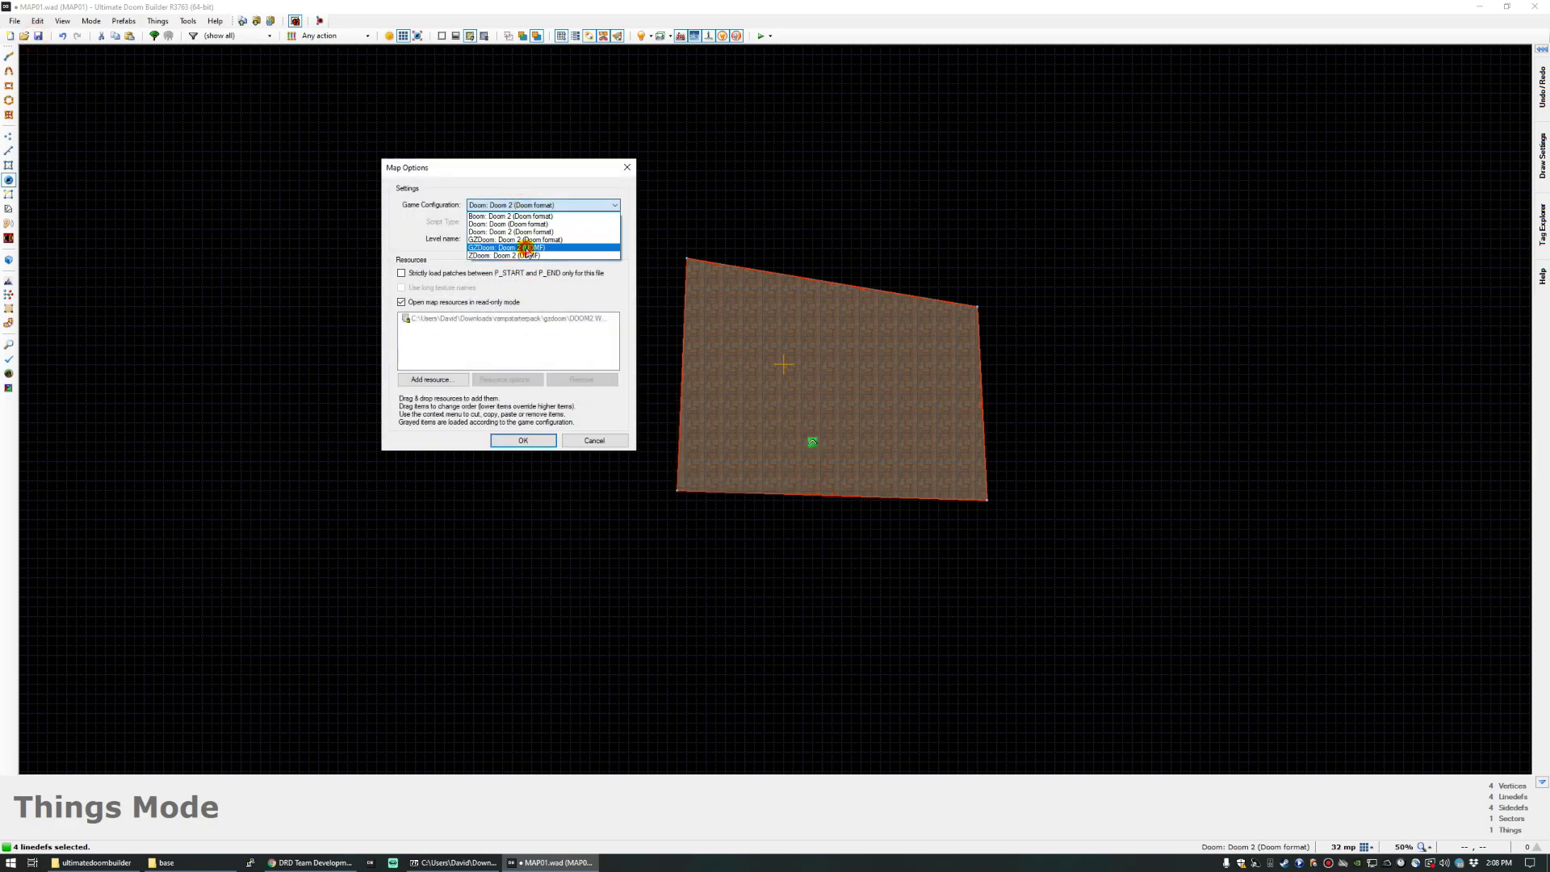
click(525, 247)
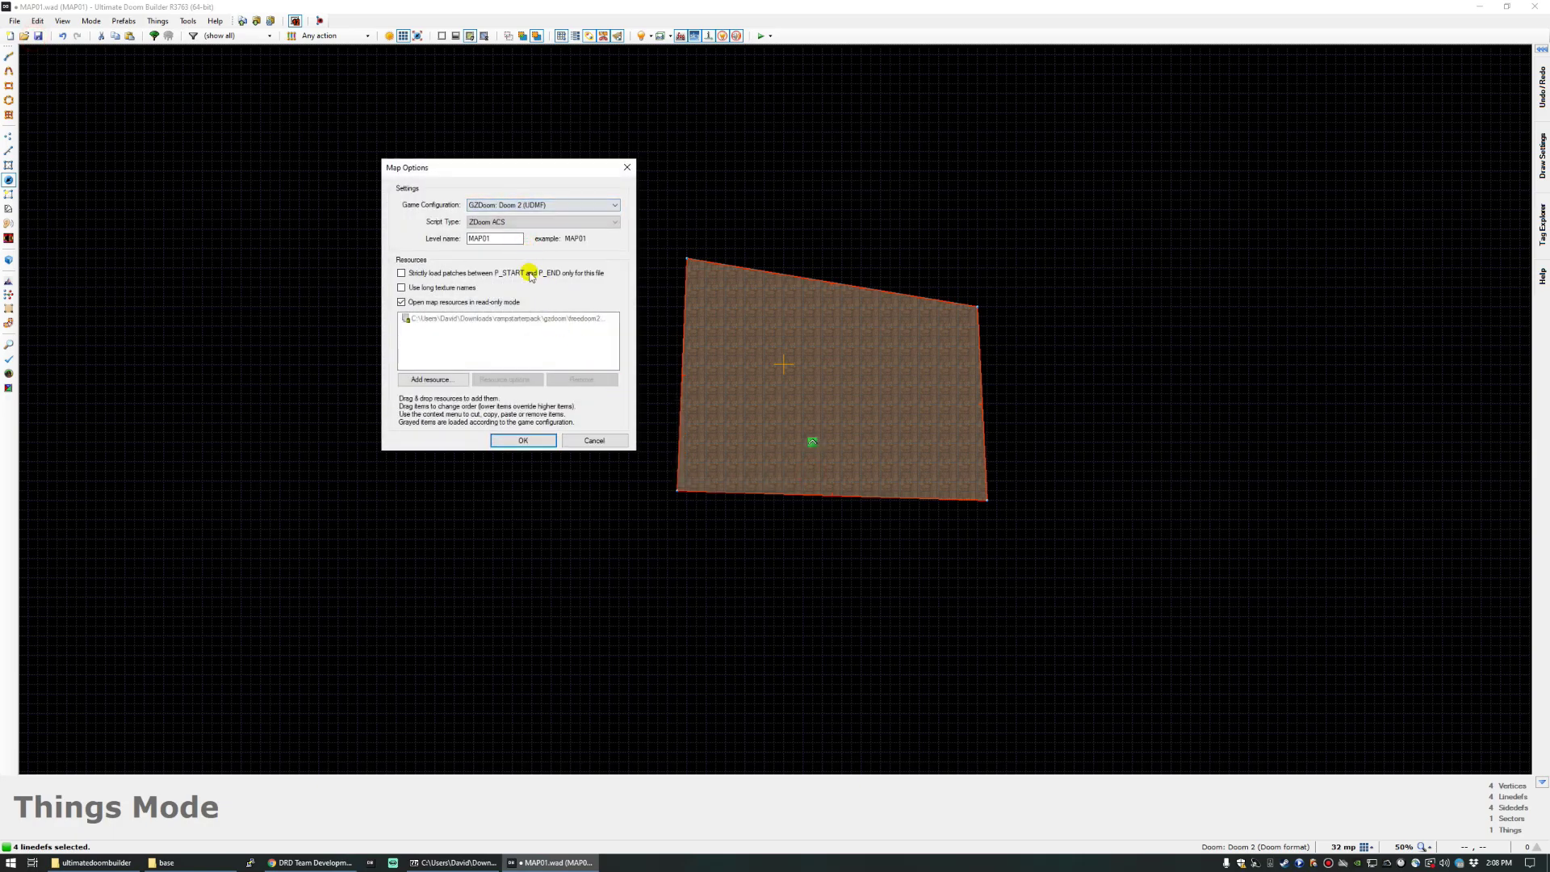
click(516, 442)
Draw a closed room outline and place a Player 1 start inside it.
key(d)
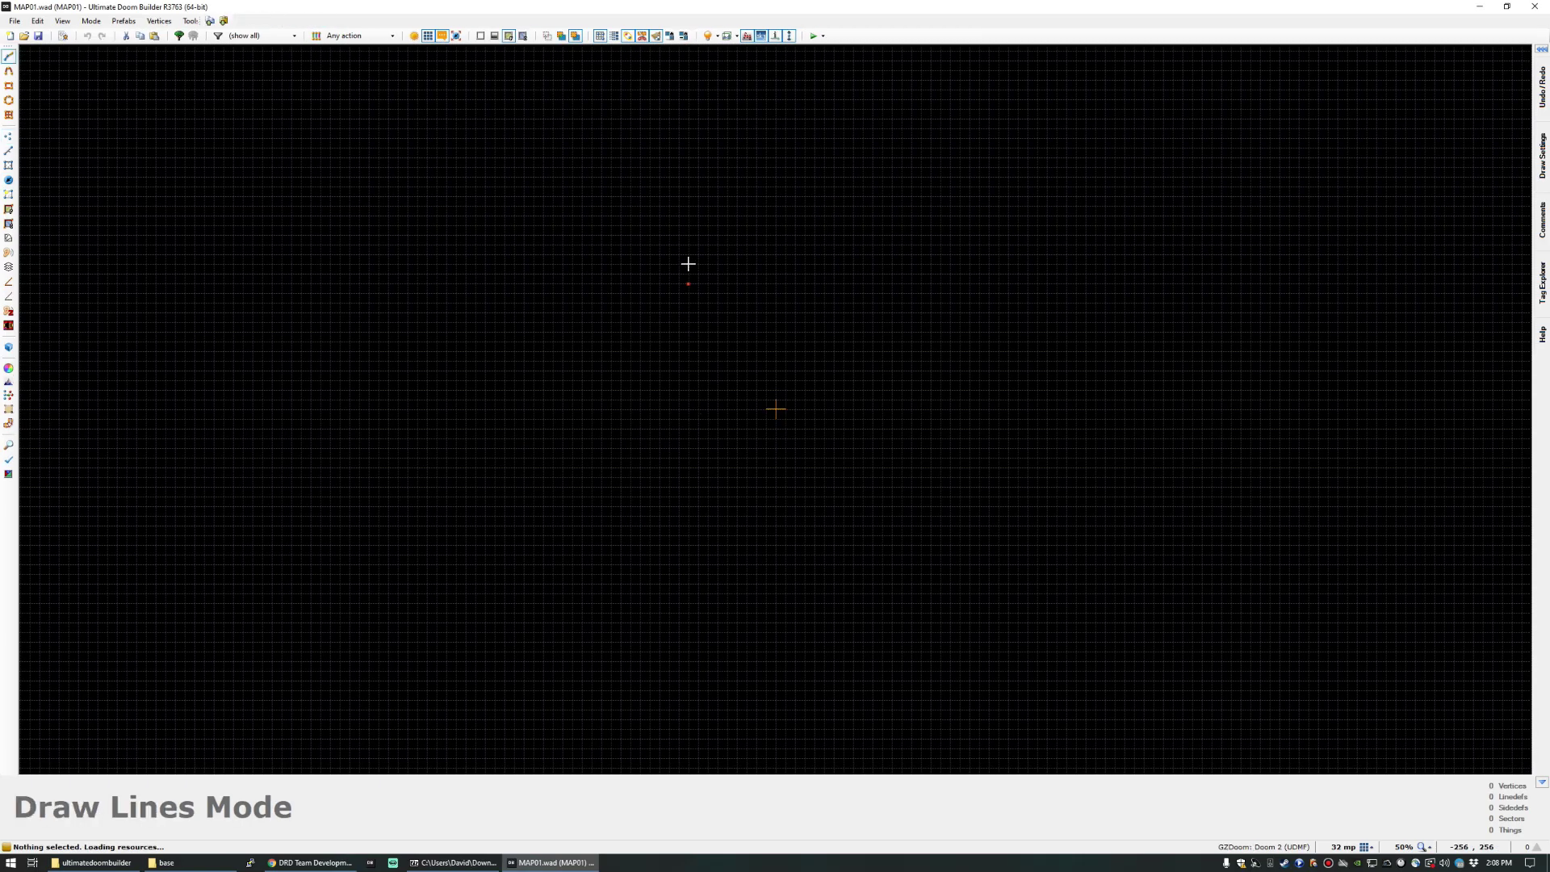
click(688, 265)
click(583, 573)
click(1007, 564)
click(688, 264)
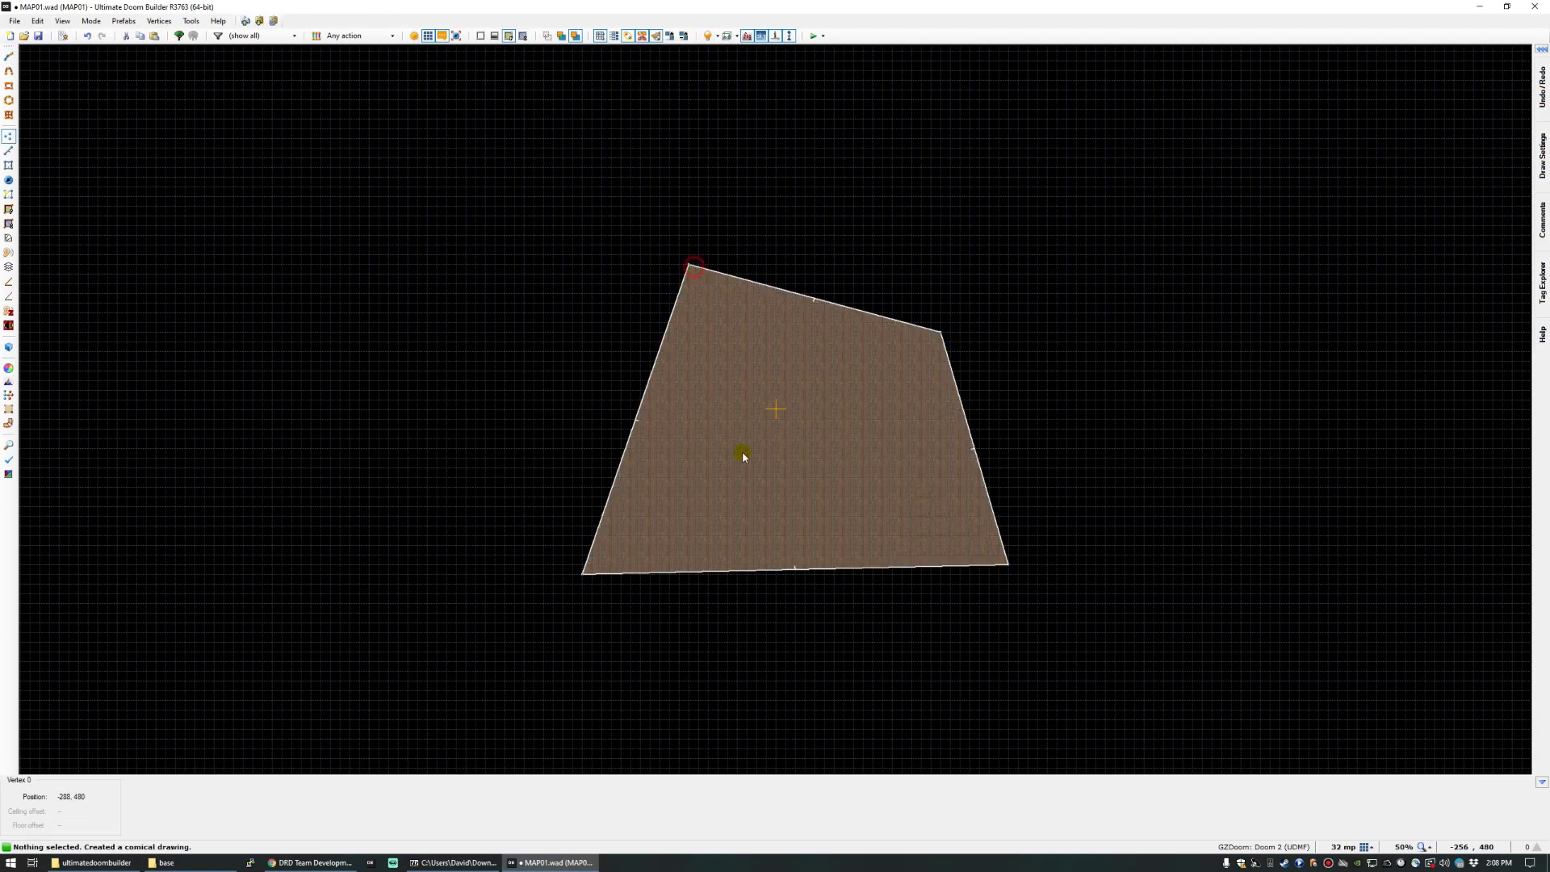
double_click(763, 524)
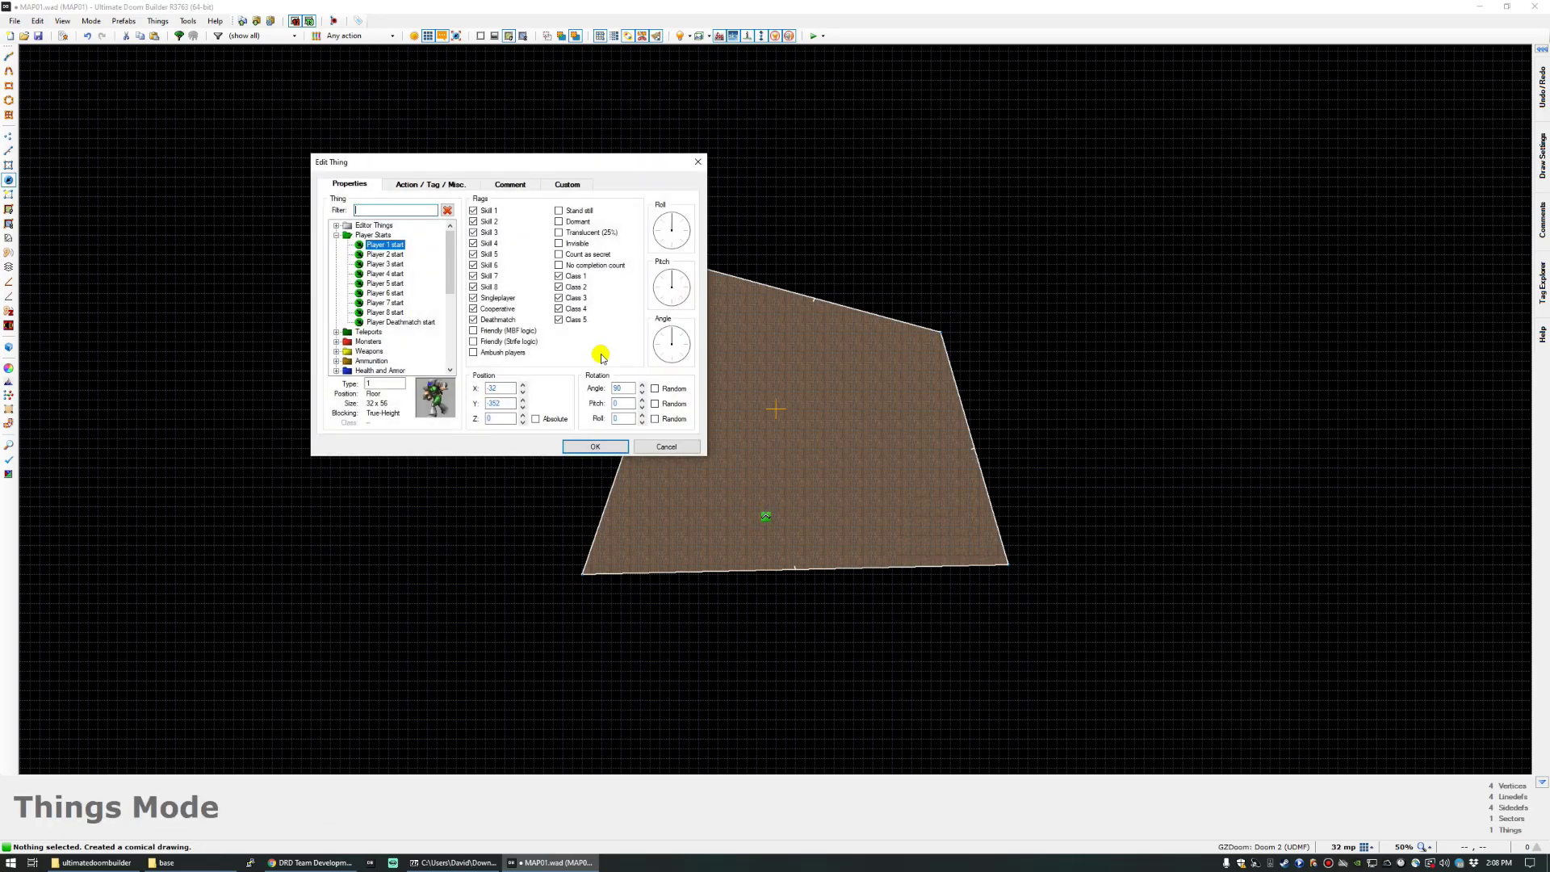
click(587, 444)
In Visual Mode, apply BROWNPIP to the selected walls and move around to inspect them.
key(q)
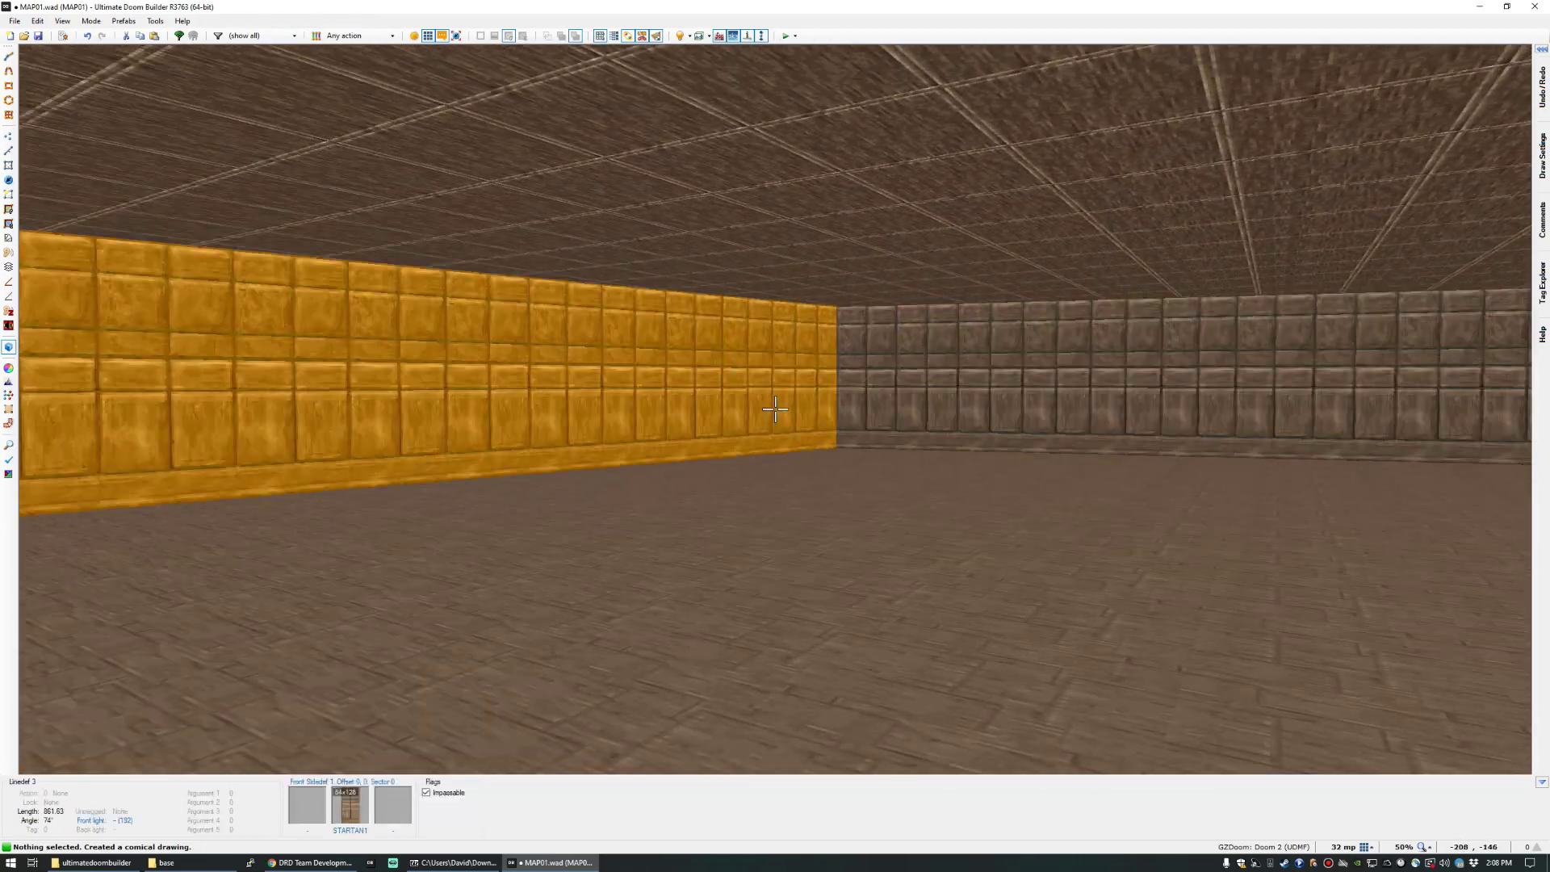
shift+click(775, 407)
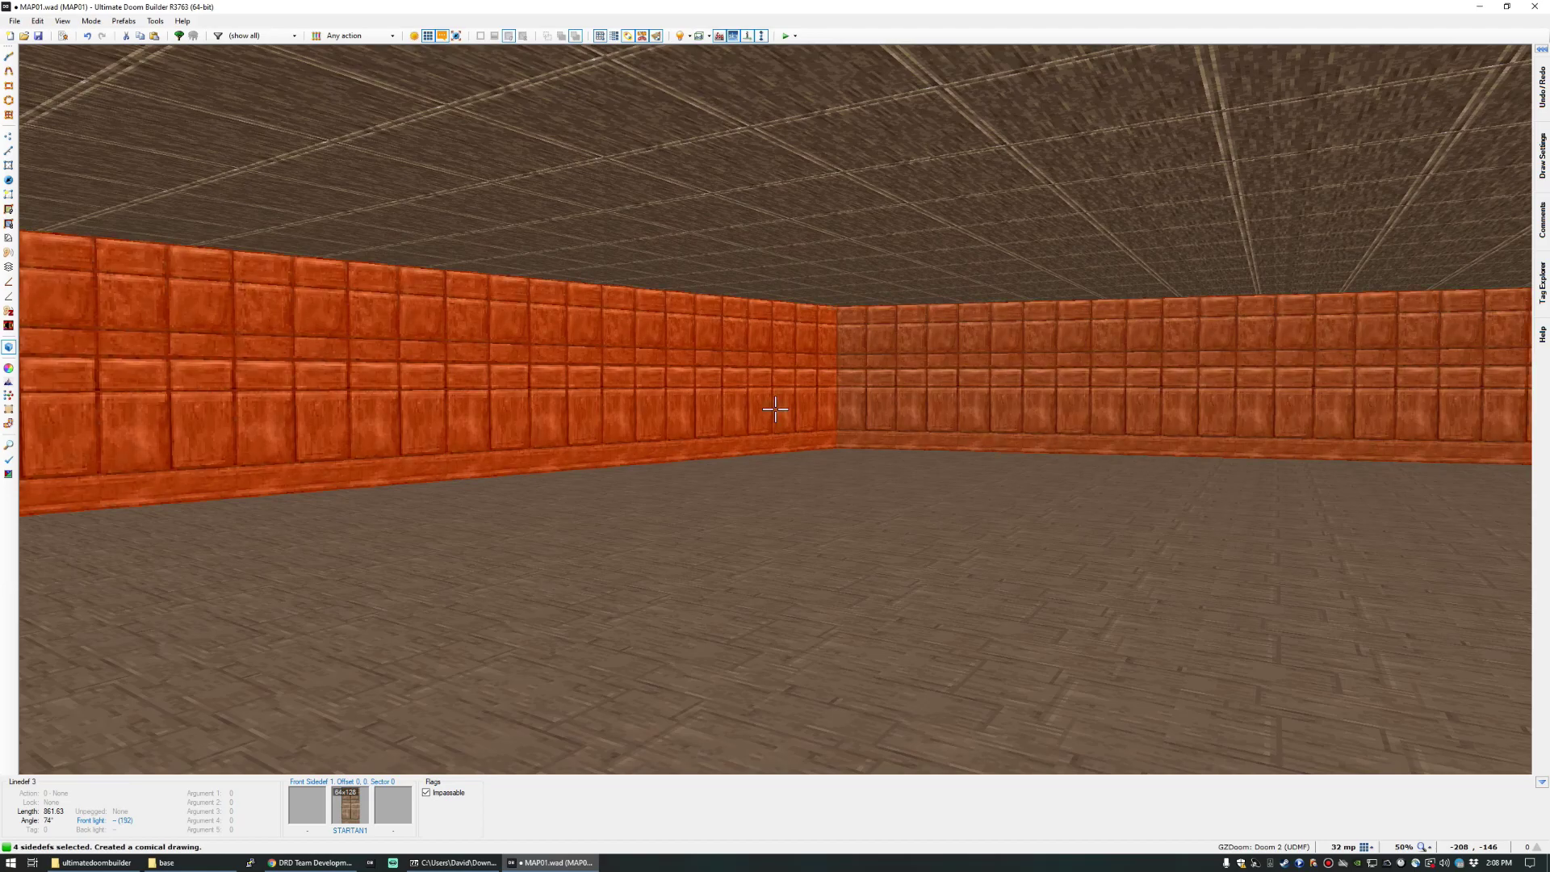
right_click(776, 409)
scroll(548, 437, down, 2)
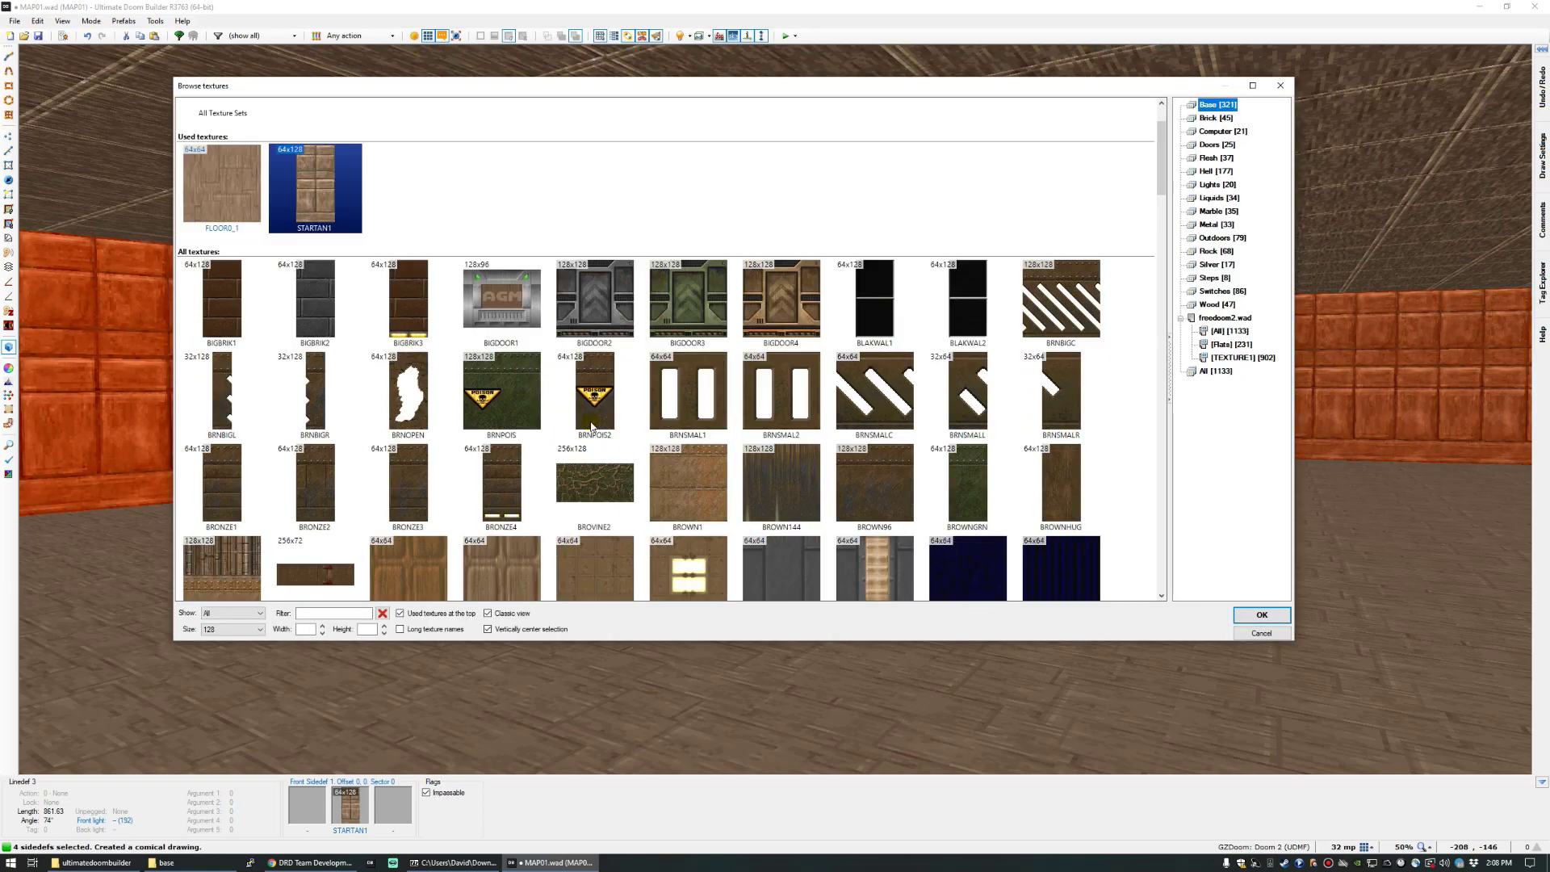
scroll(590, 422, down, 2)
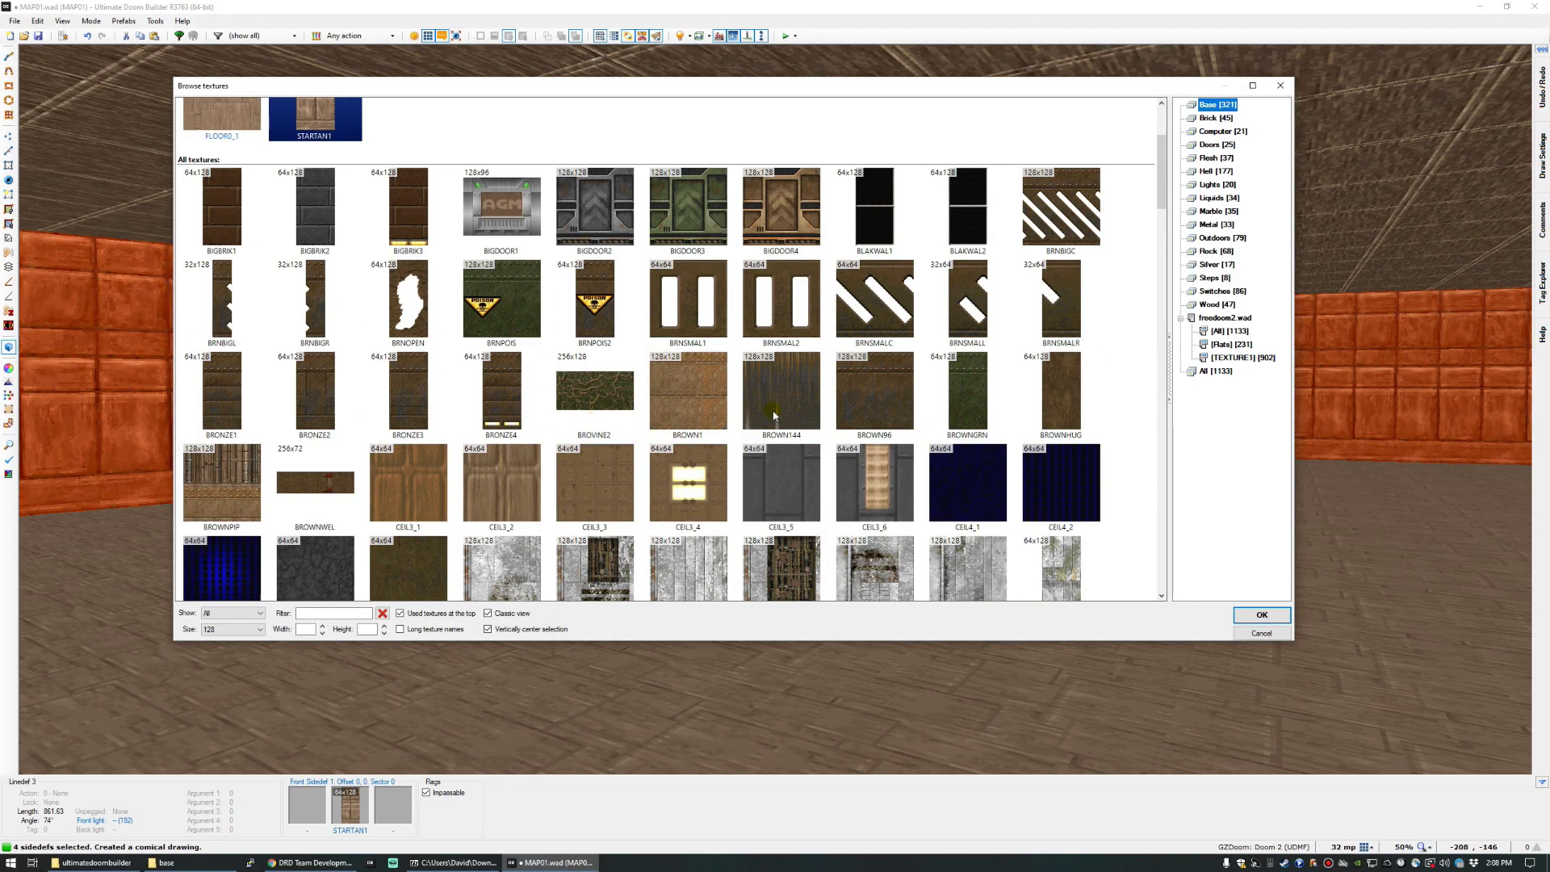
double_click(206, 496)
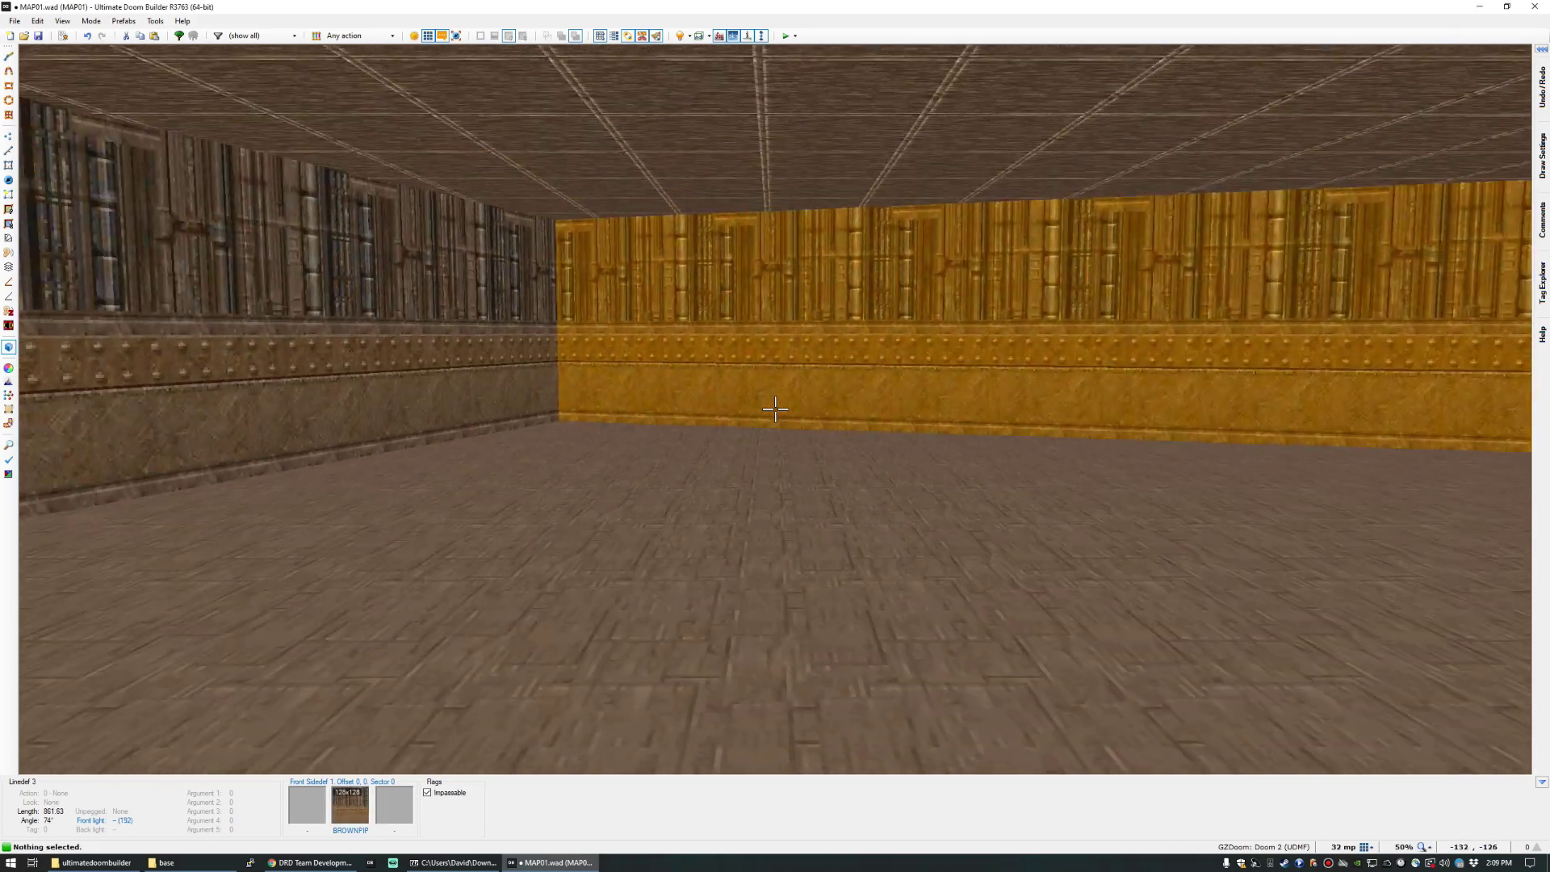
key(w)
key(s)
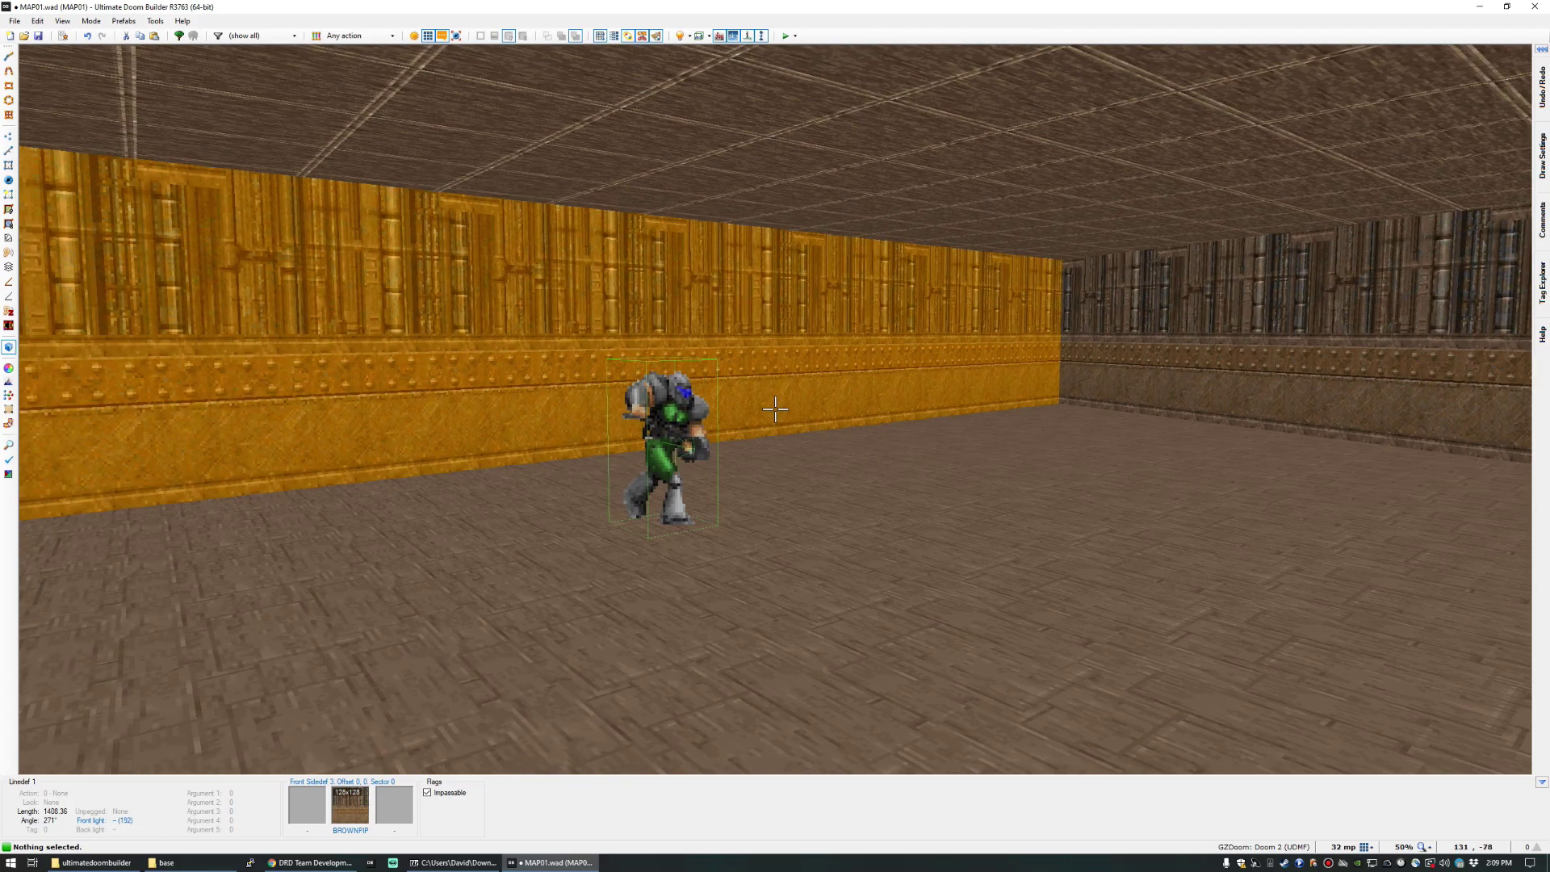
Return to the 2D map, test-play the UDMF room in GZDoom, then close the game.
key(q)
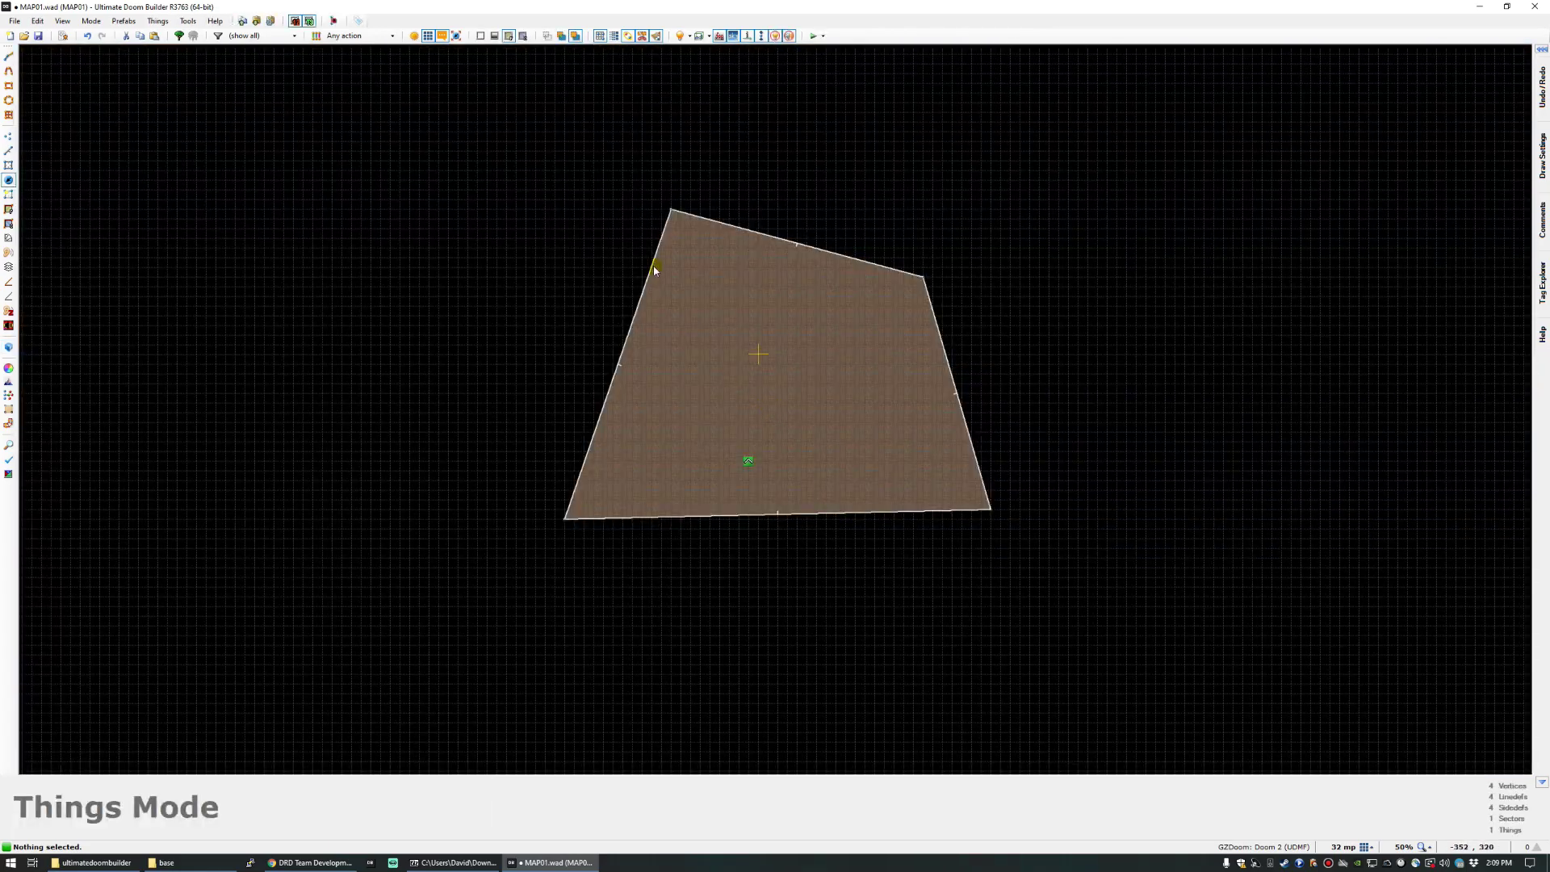
click(823, 35)
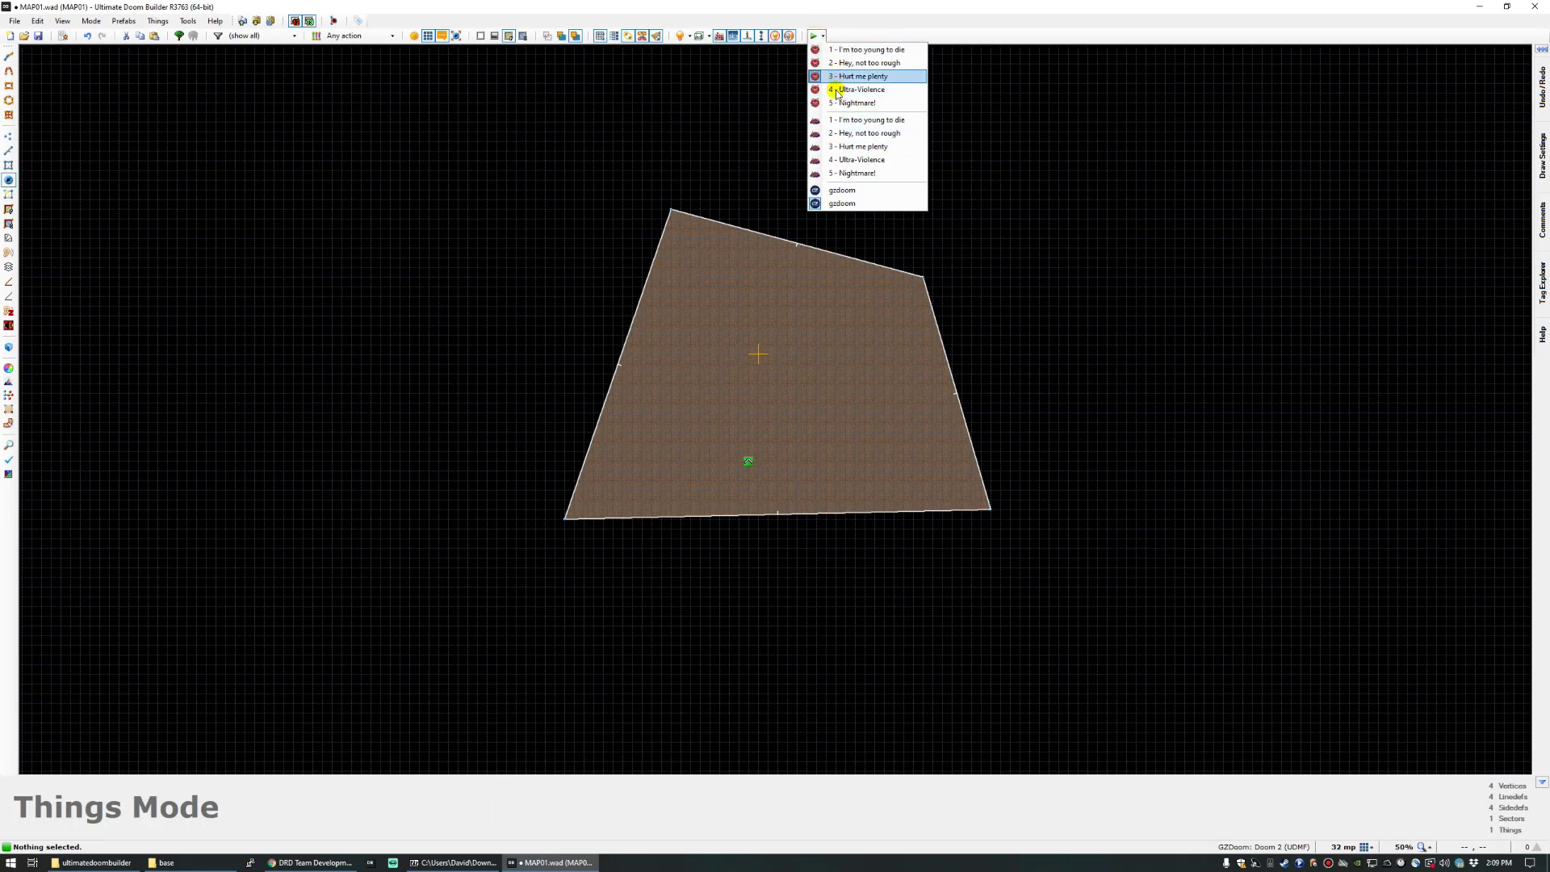
click(836, 91)
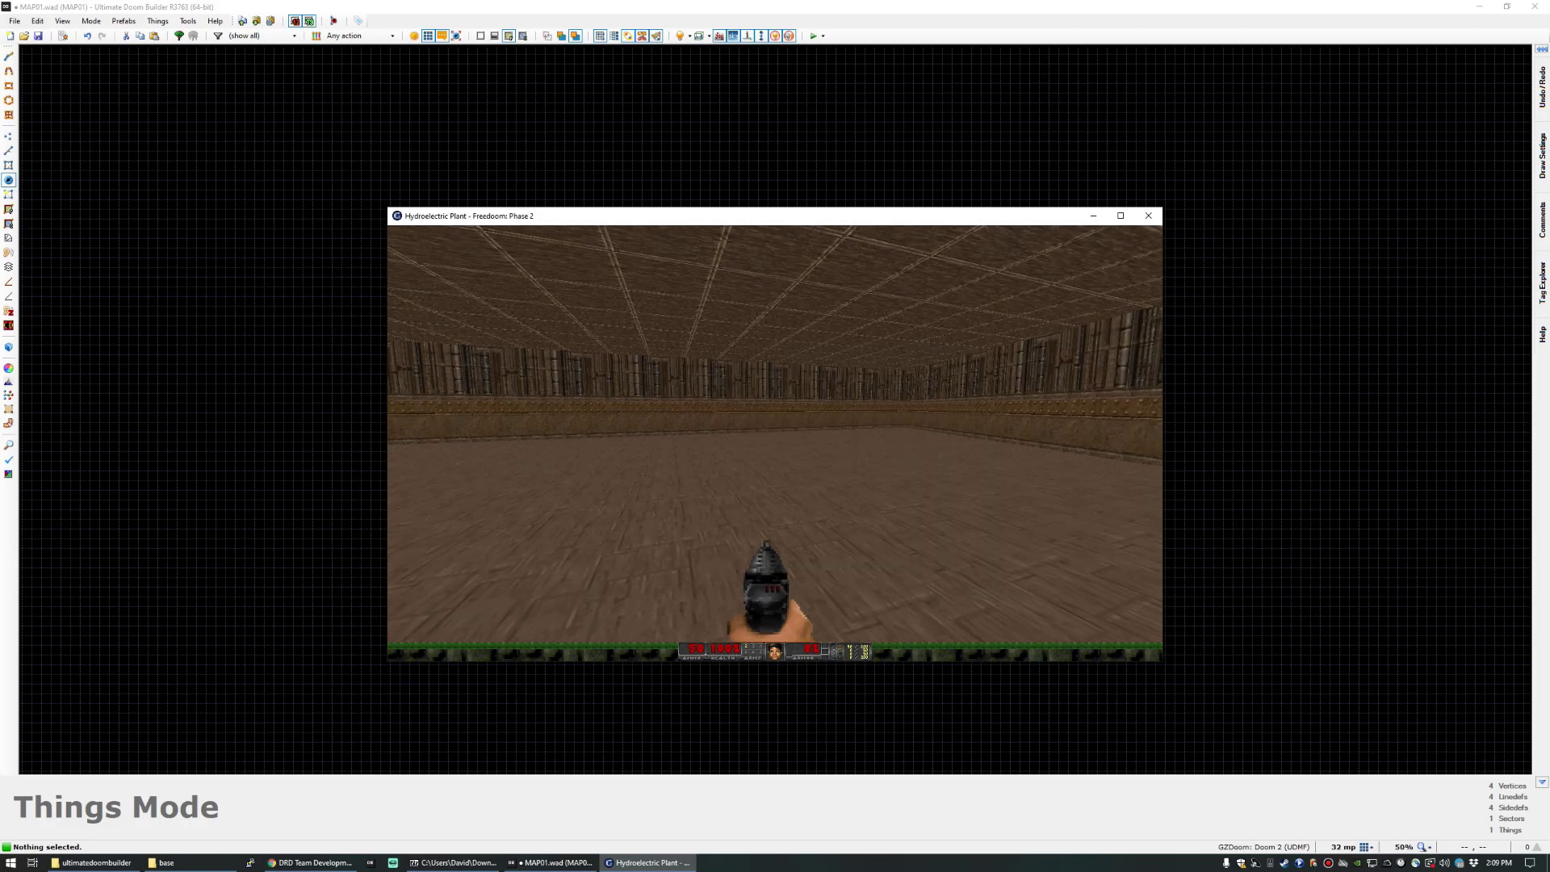
key(alt+F4)
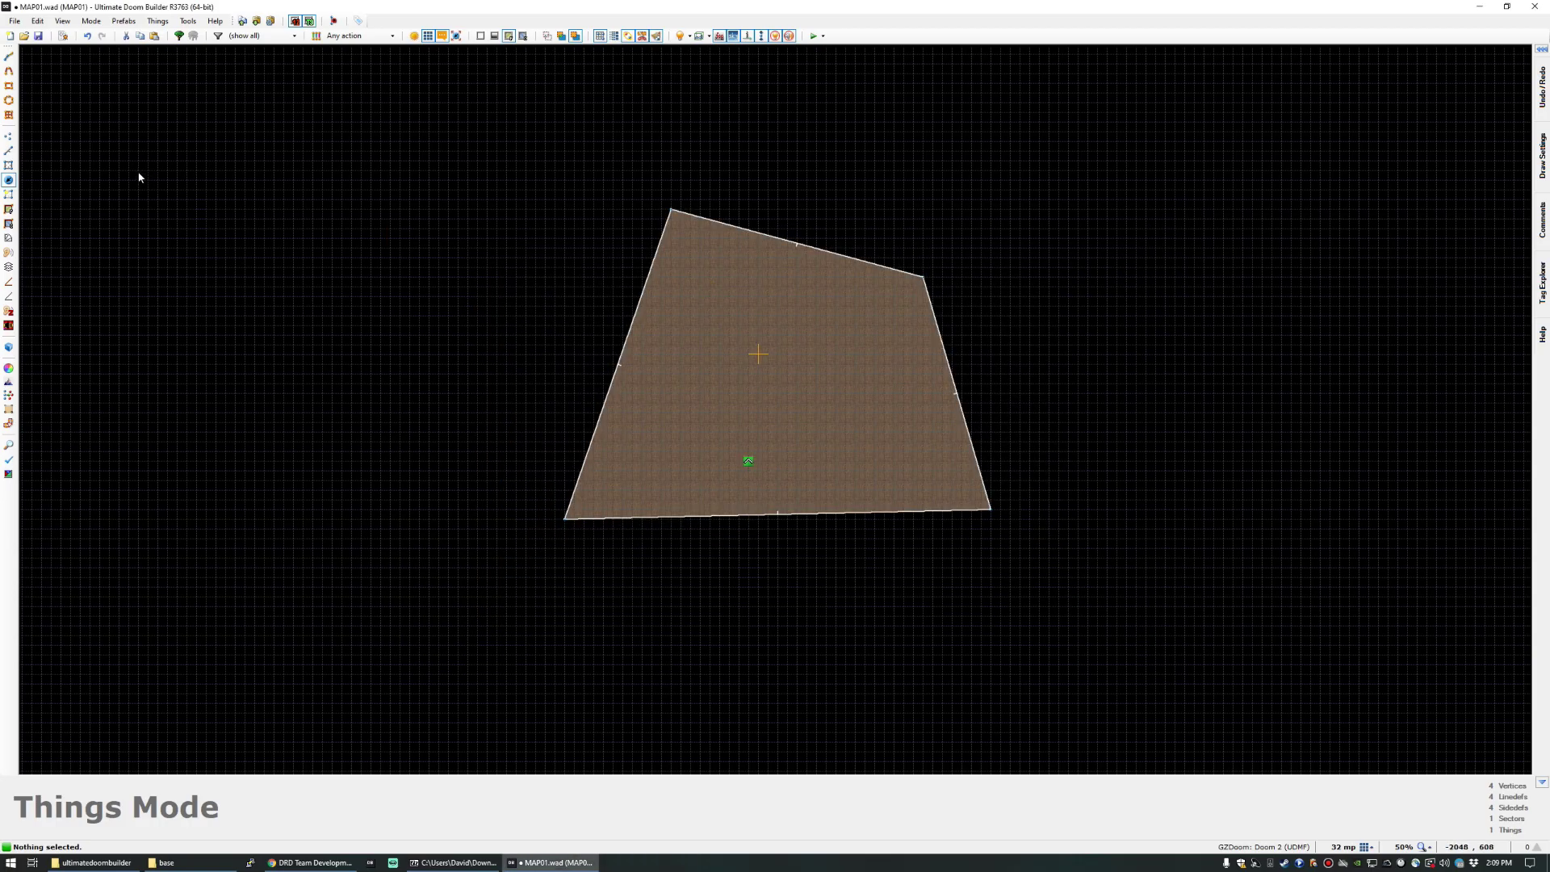
Add cc4-tex.wad from the gzdoom folder as a GZDoom: Doom 2 (UDMF) resource and save.
click(37, 21)
click(37, 21)
click(188, 21)
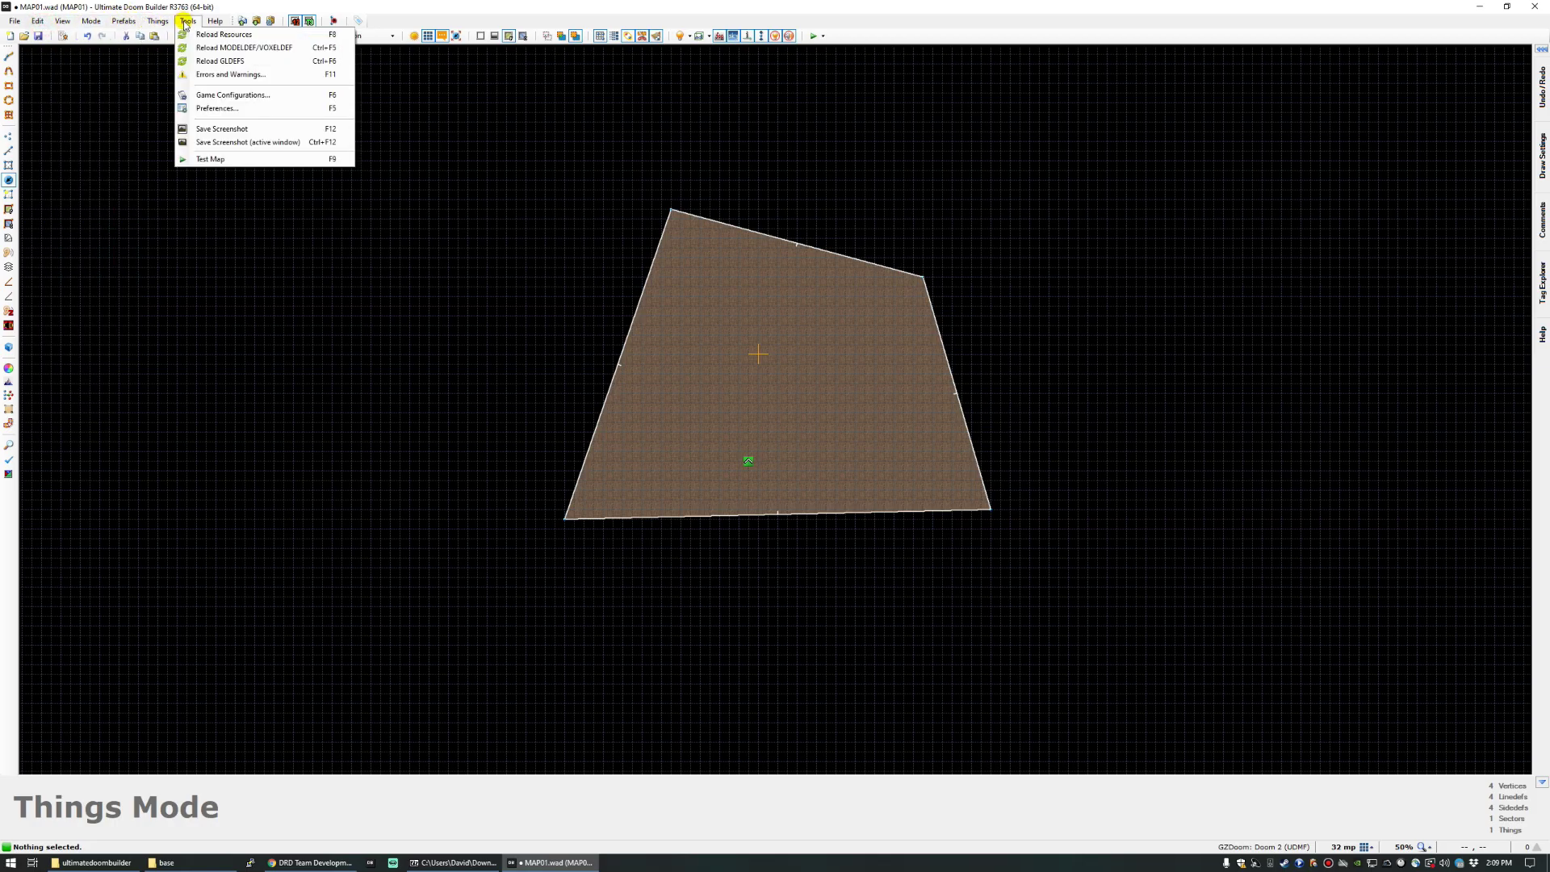
click(201, 102)
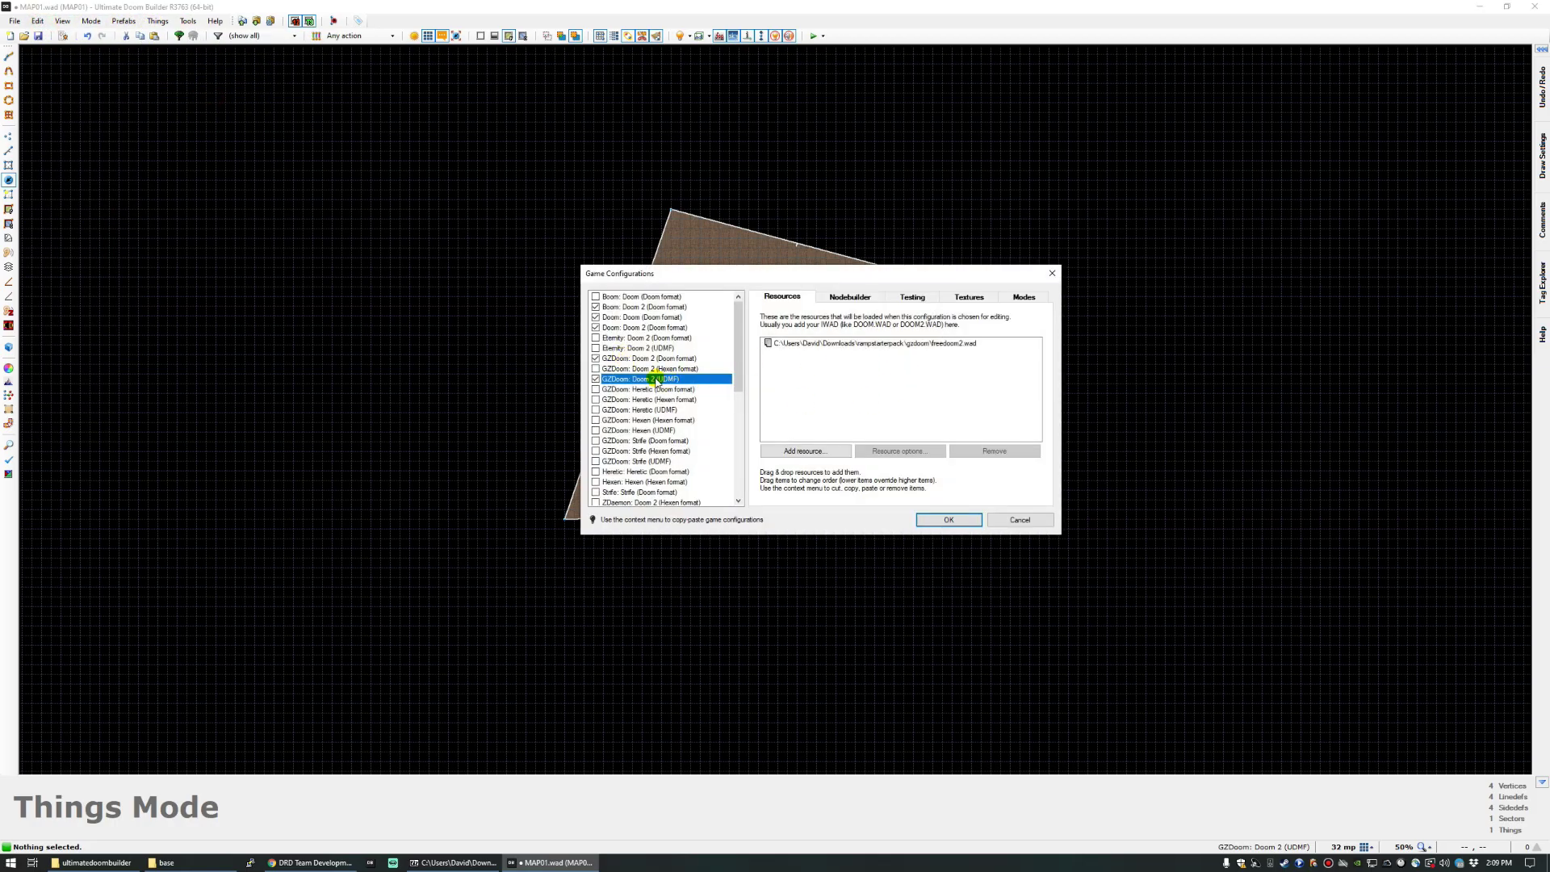
click(800, 450)
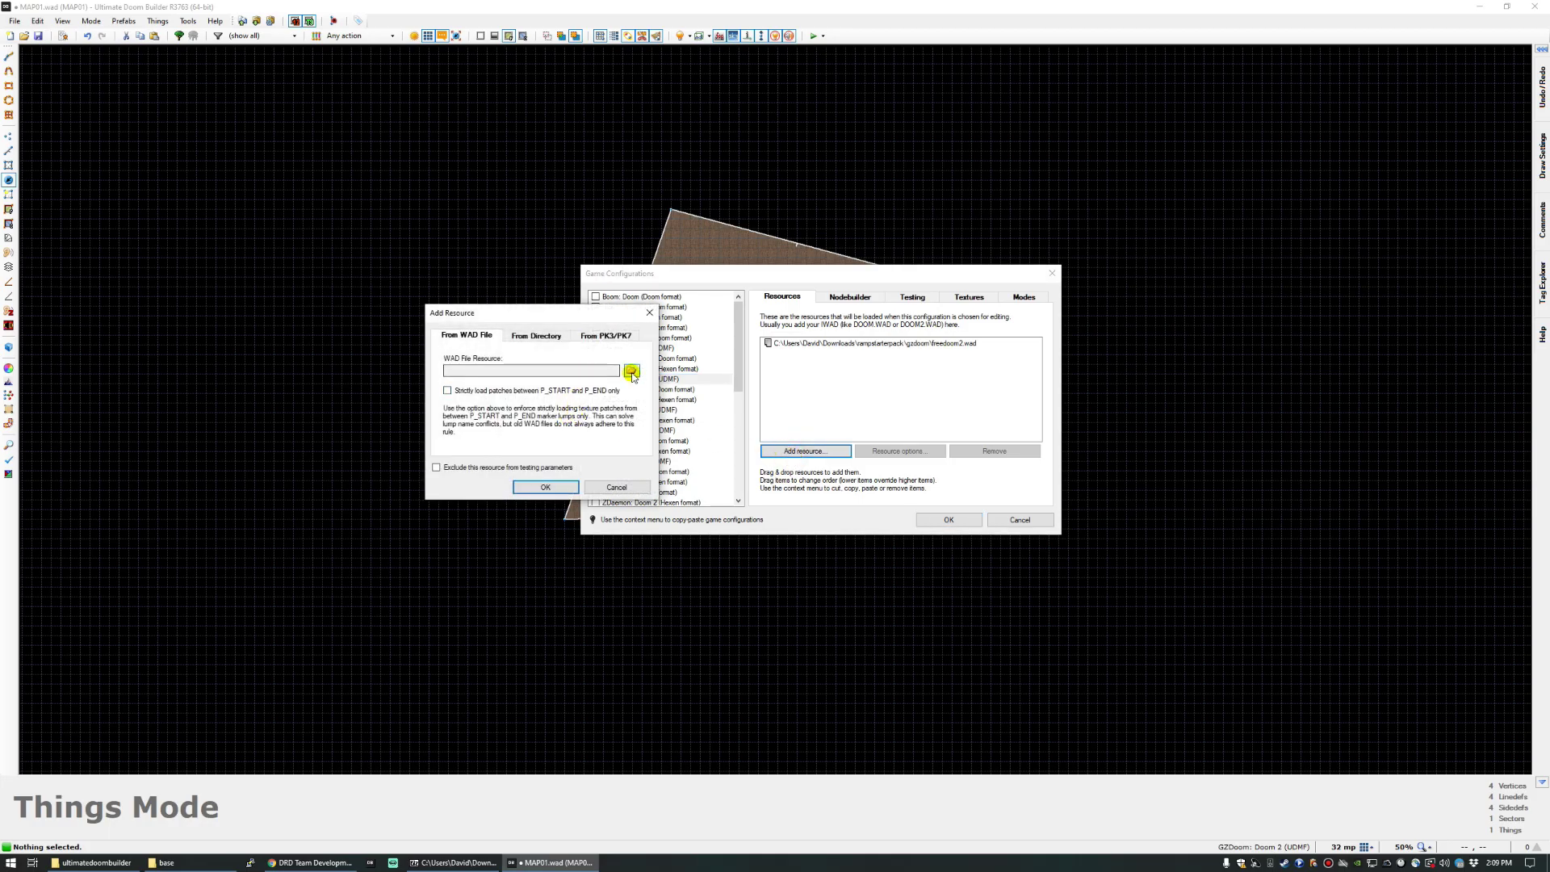
click(631, 371)
click(559, 437)
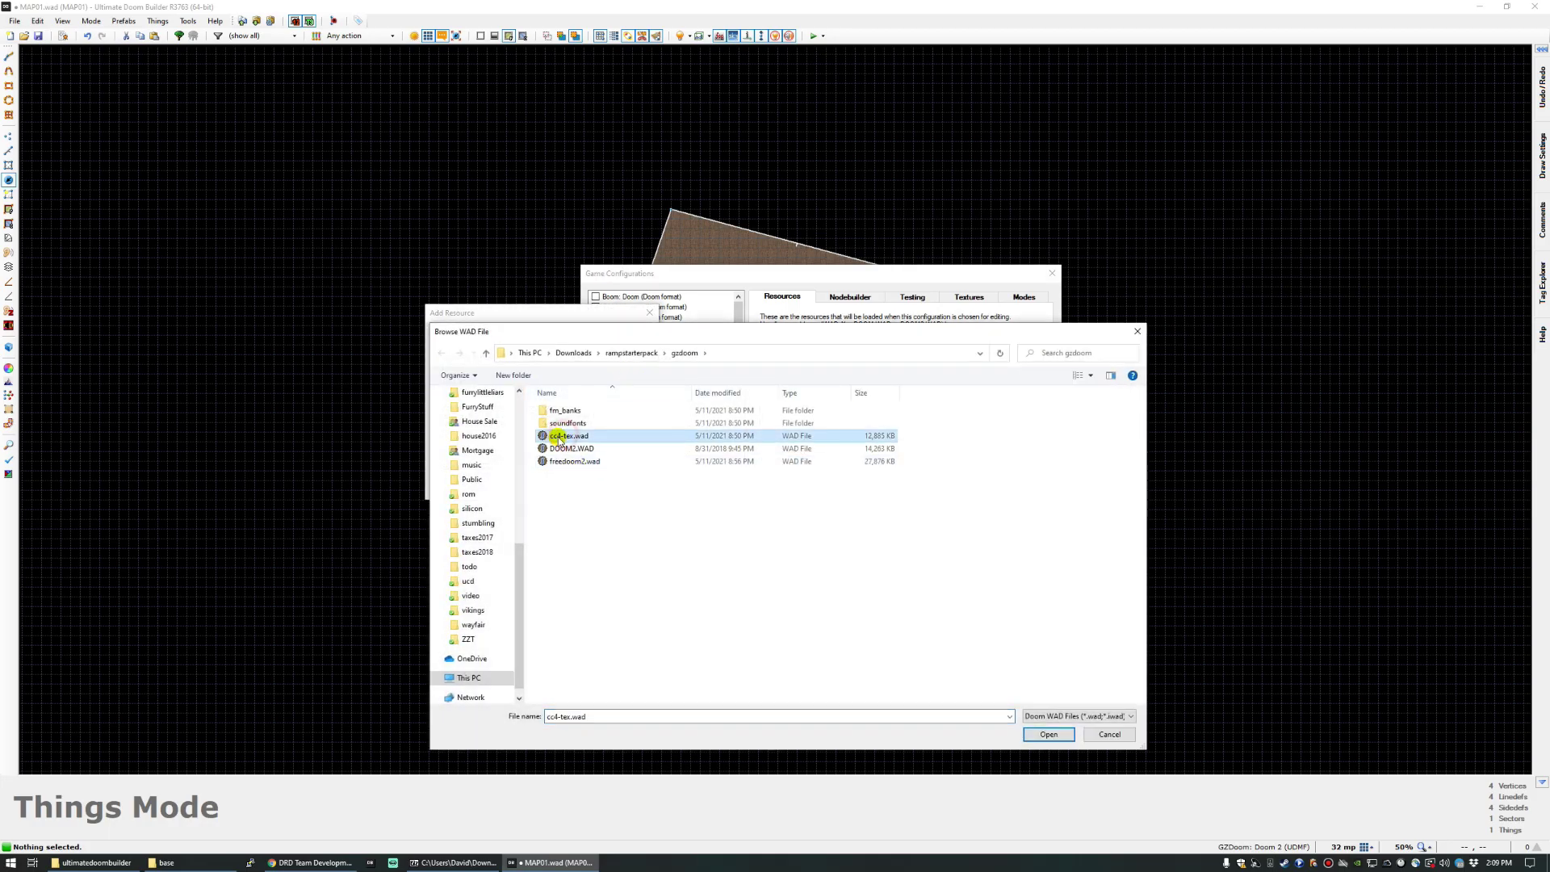
click(1044, 734)
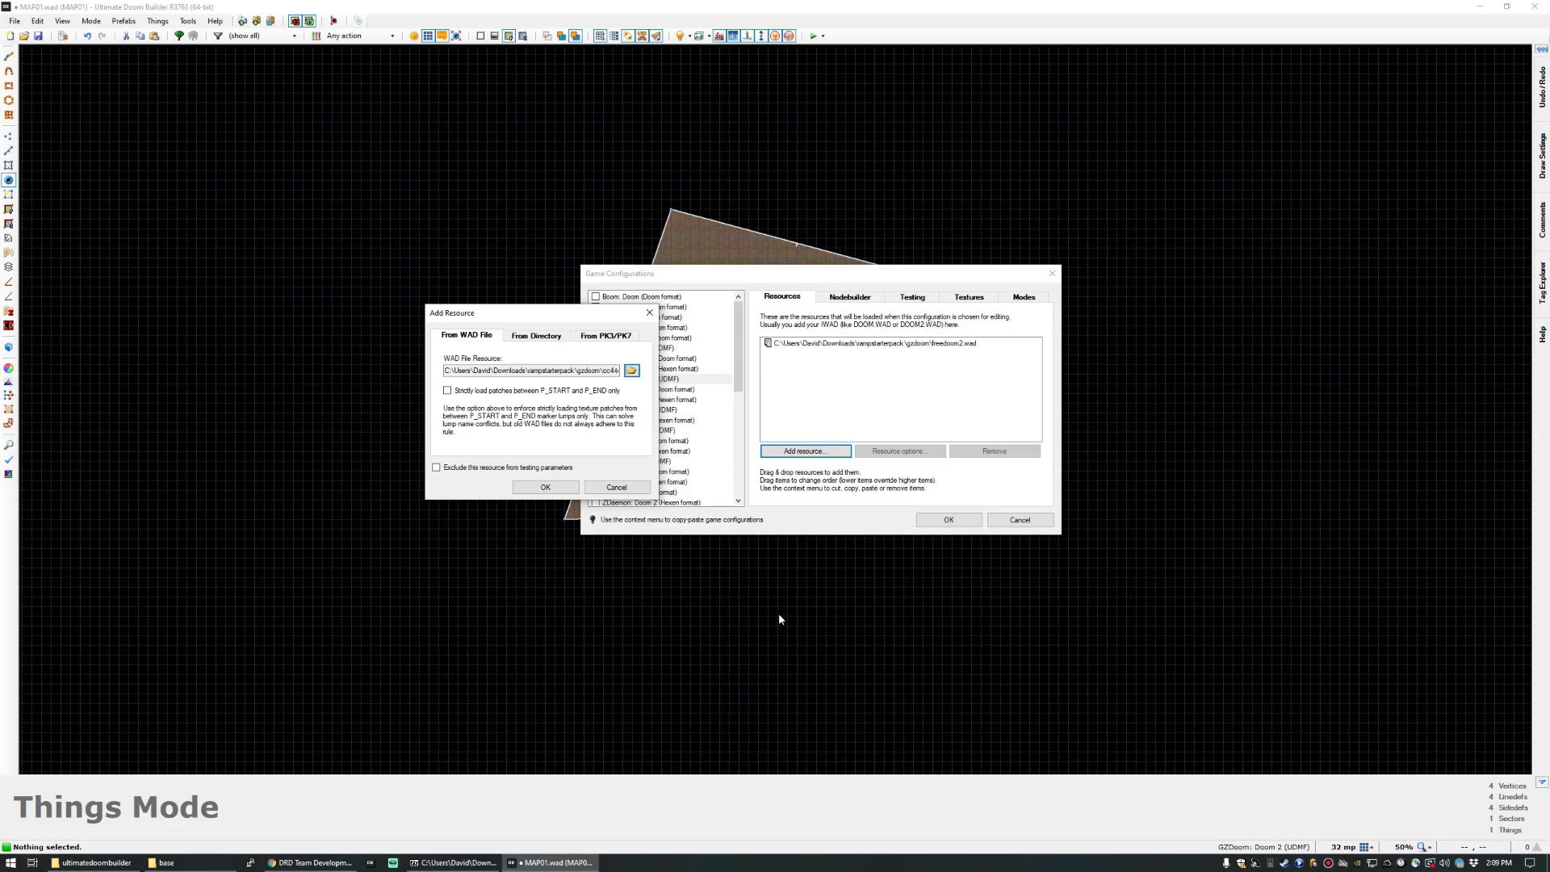
click(543, 488)
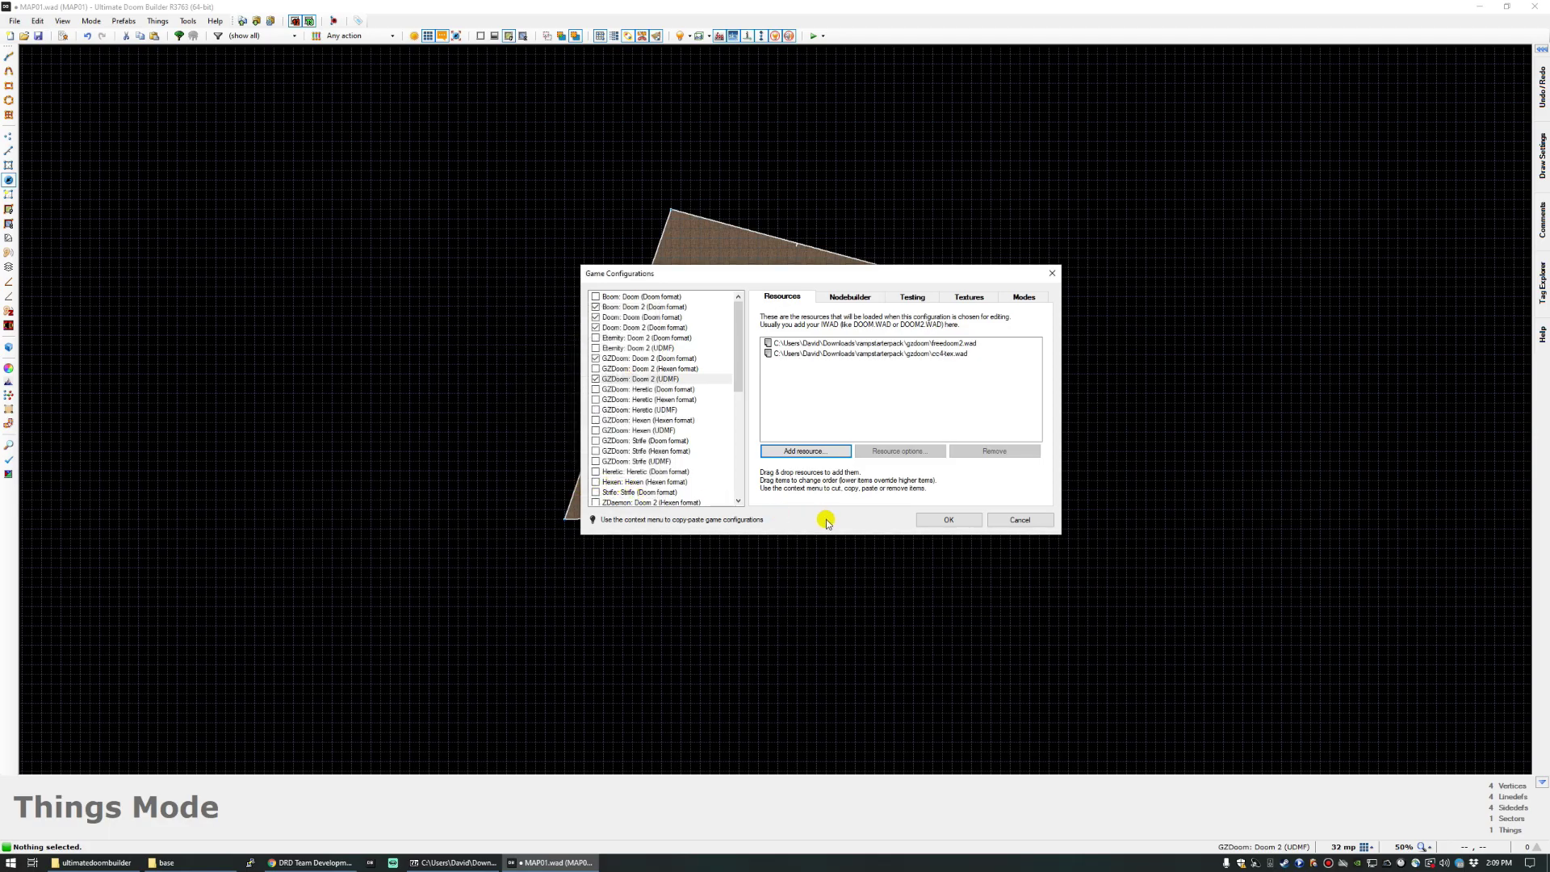
click(935, 523)
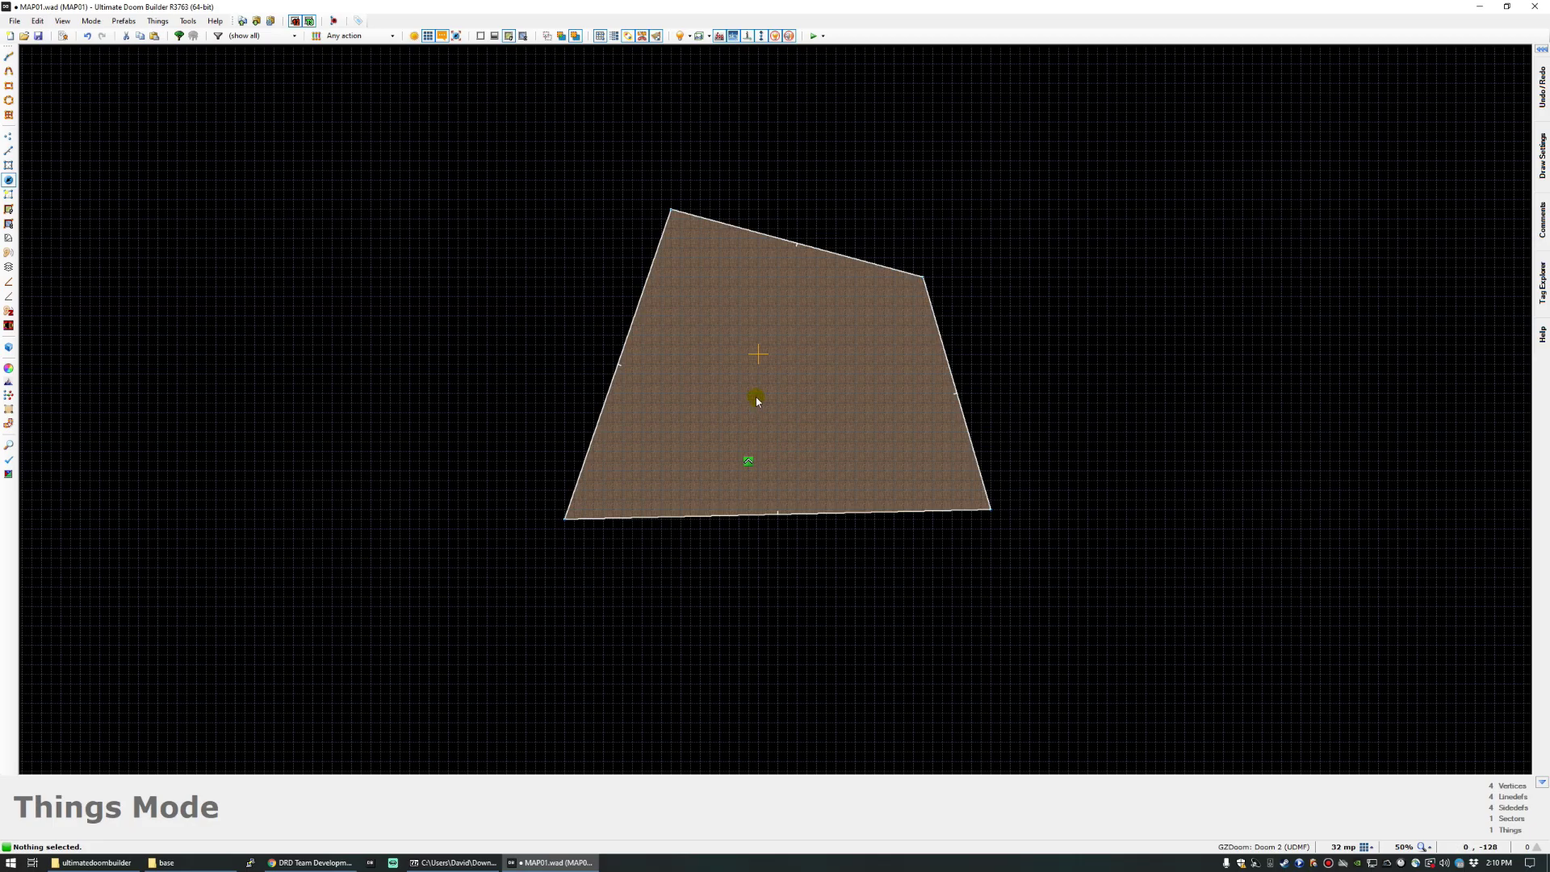
key(q)
right_click(775, 411)
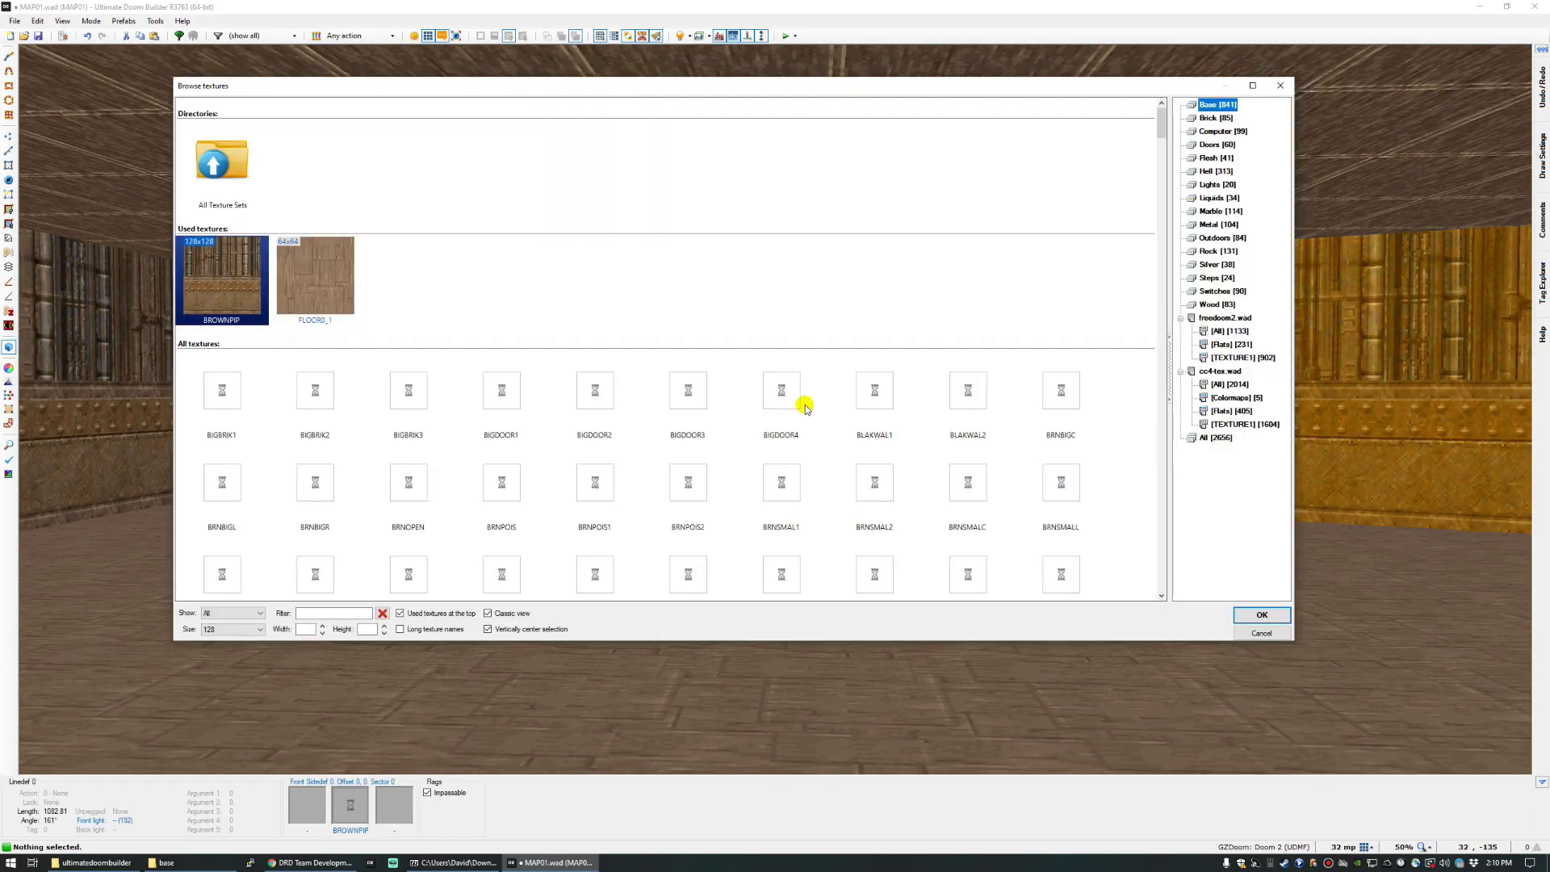
click(1212, 385)
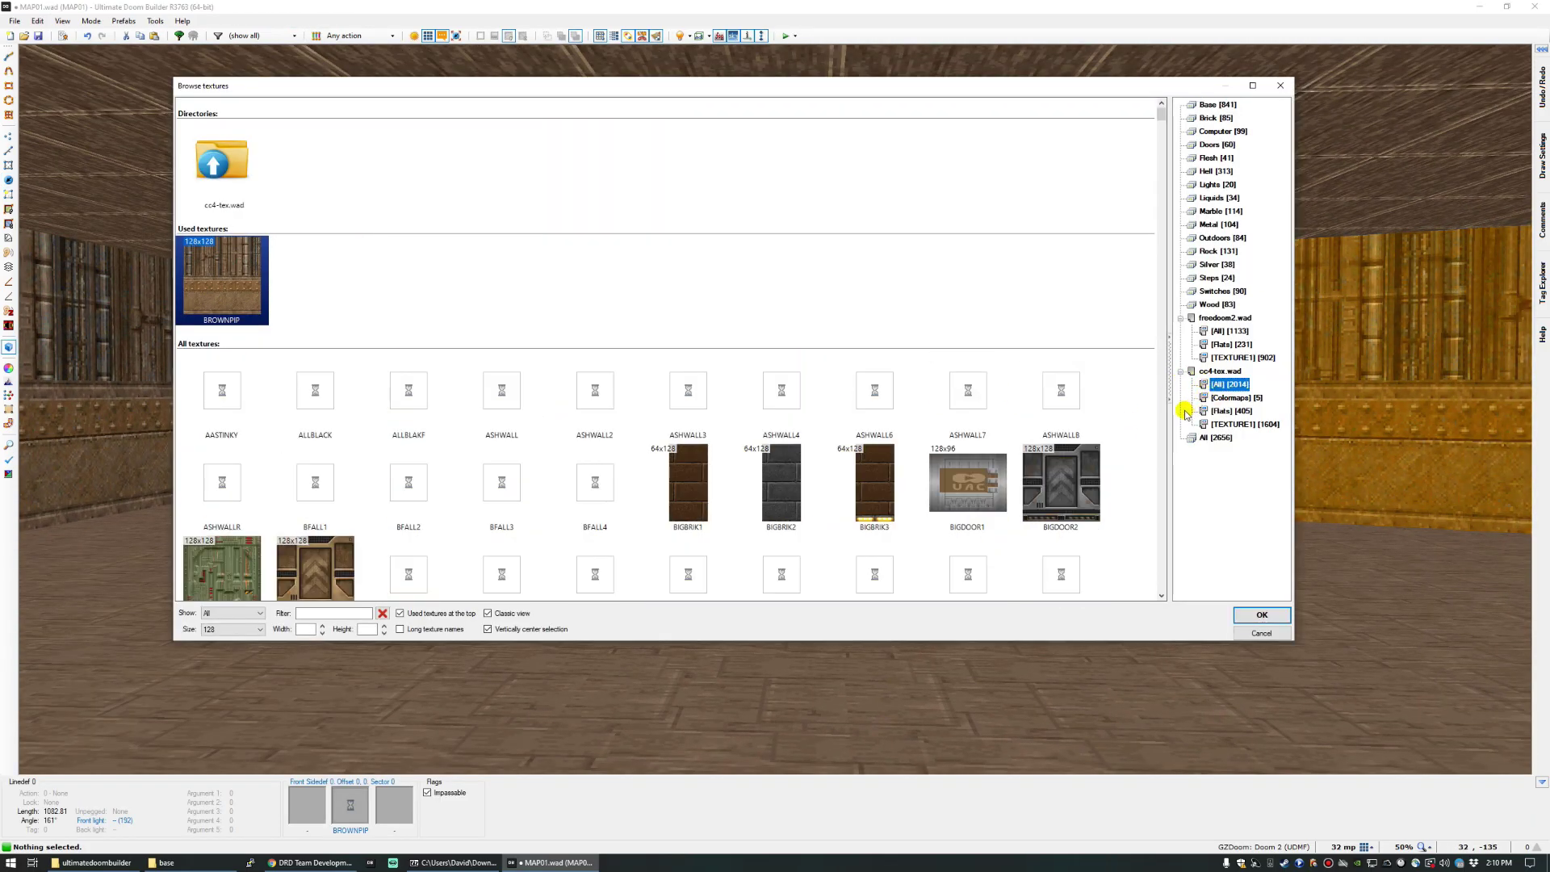
drag(1162, 112, 1159, 279)
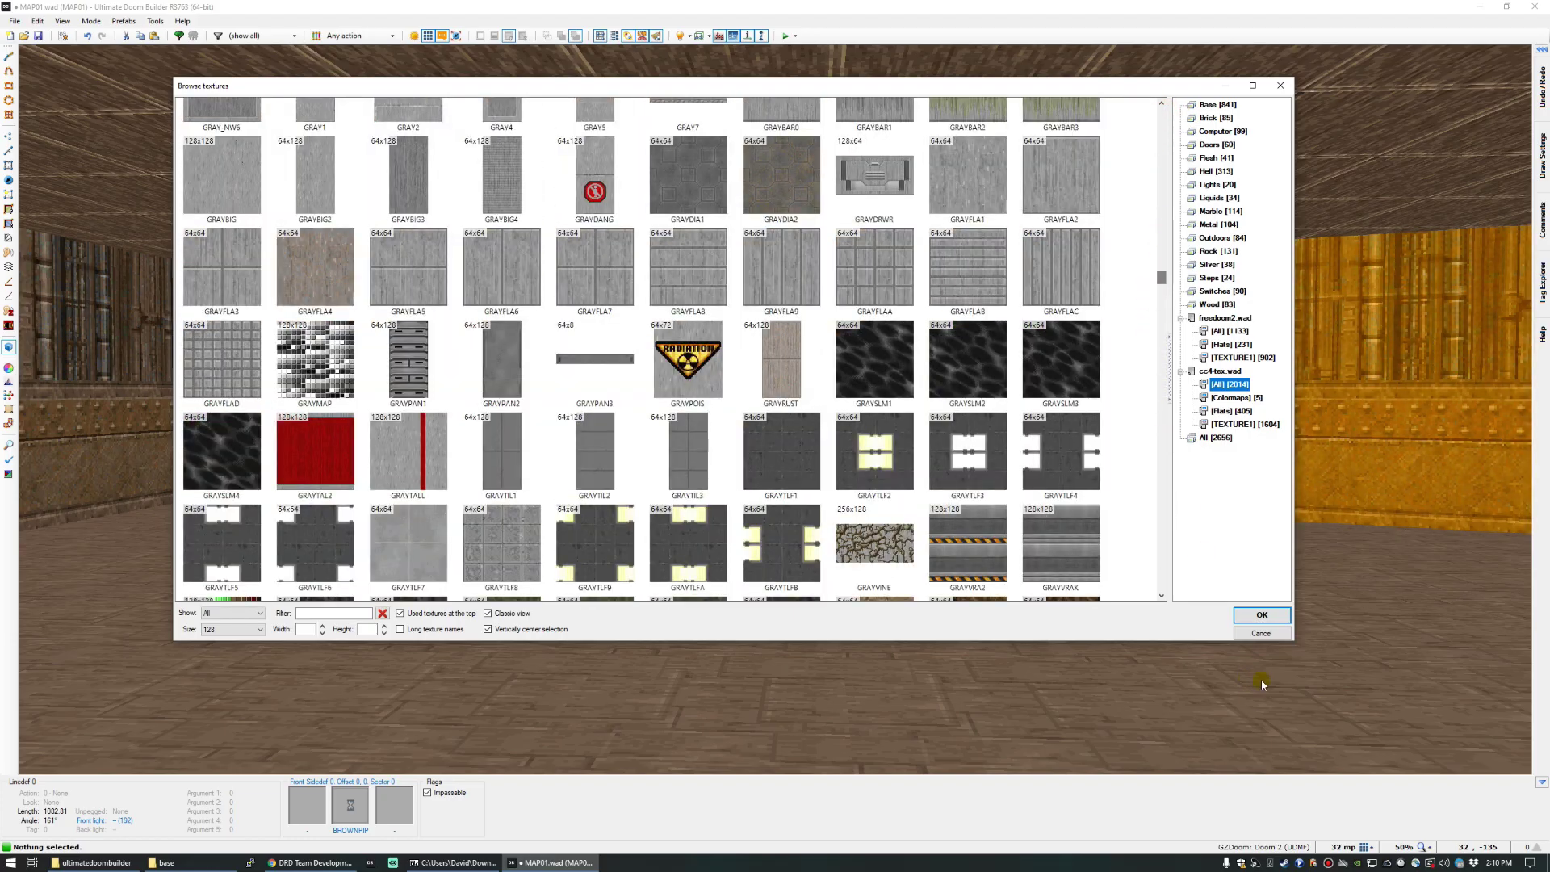
click(1261, 633)
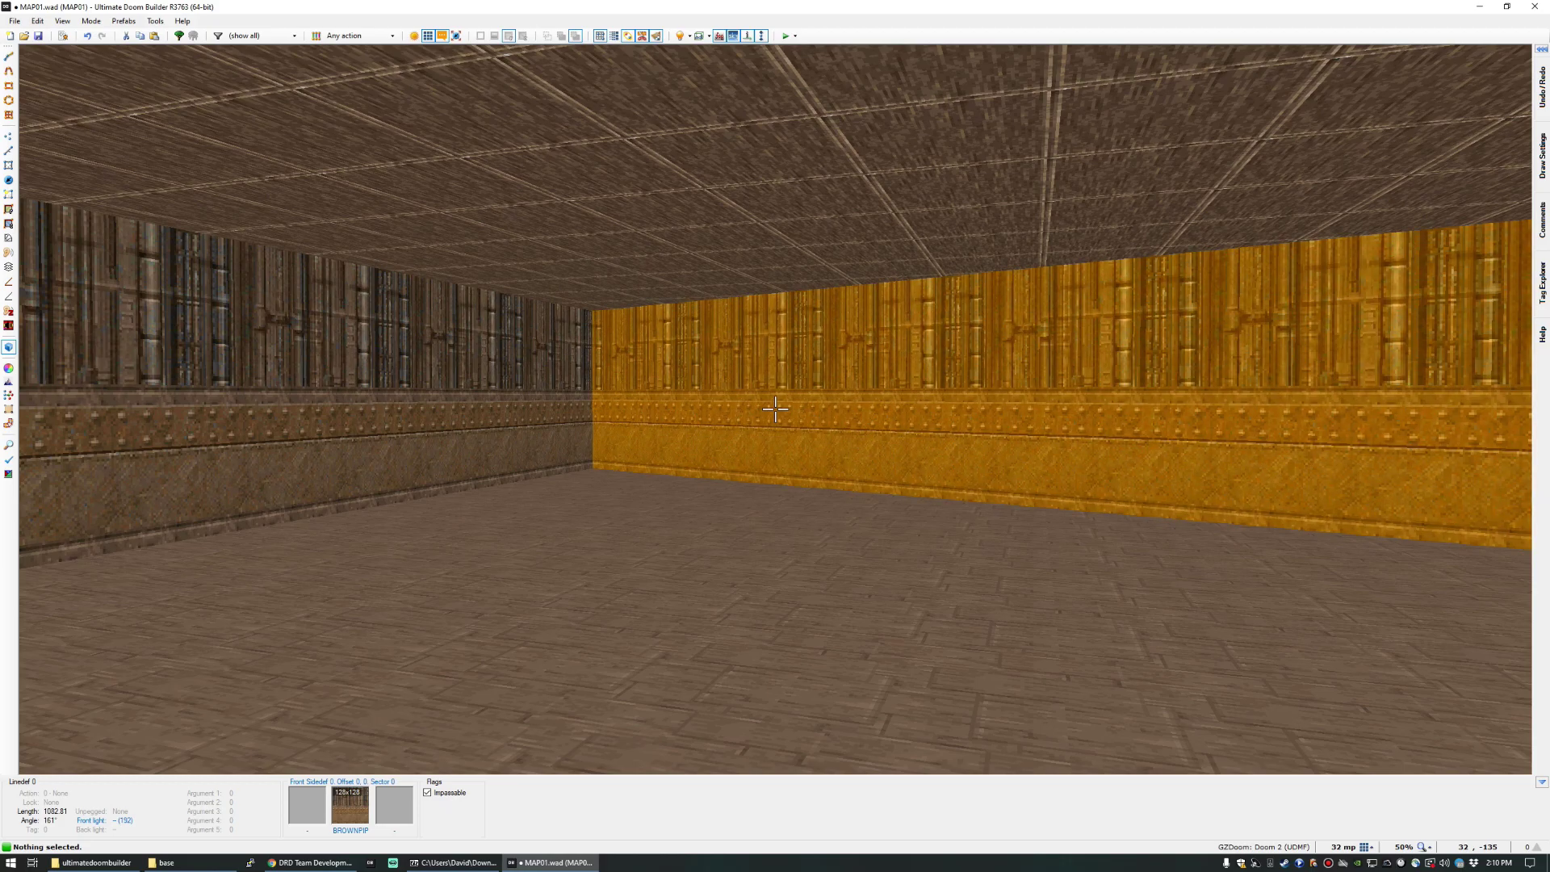
key(q)
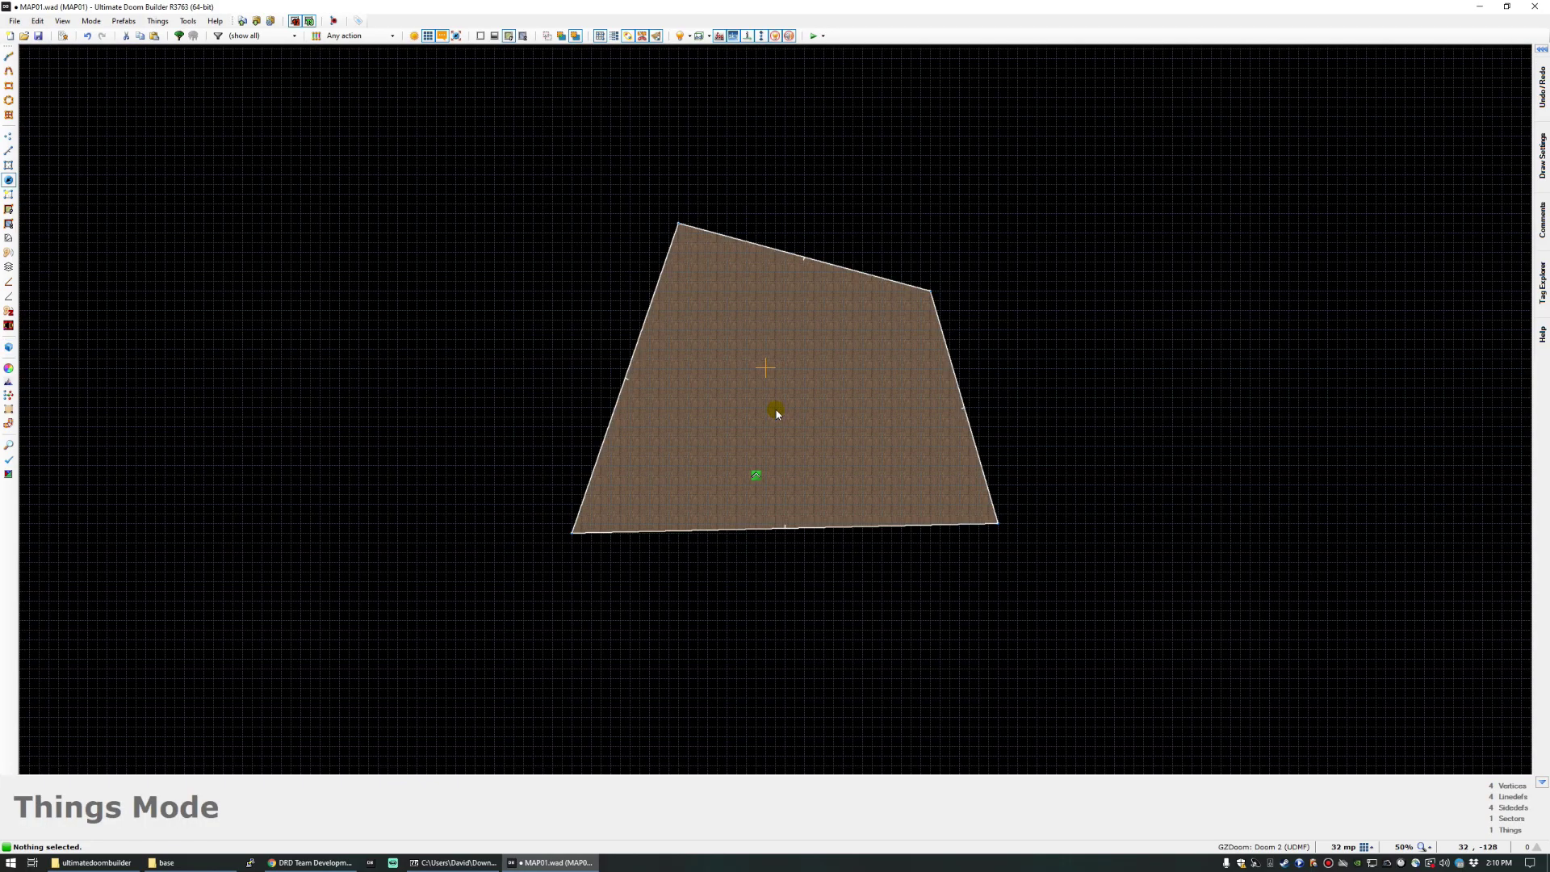